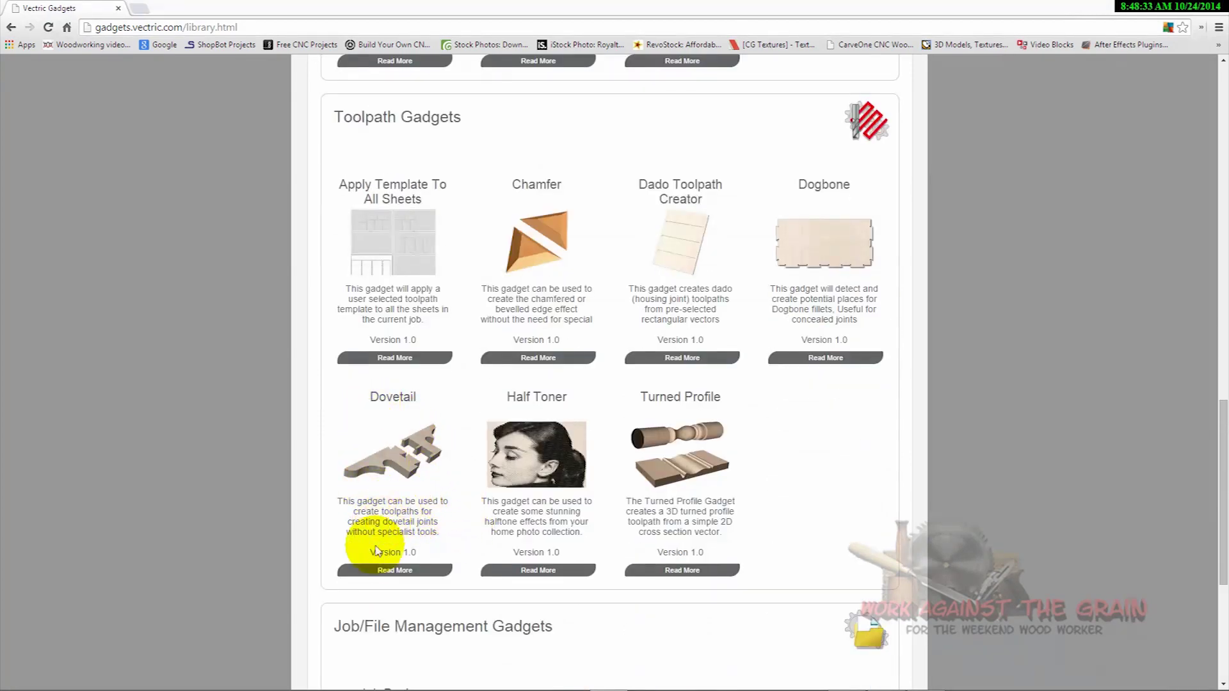
Open the Dovetail gadget's page and review its overview, tutorials and usage instructions through to the gadget download at the end.
{"action": "left_click", "coordinate": [403, 576]}
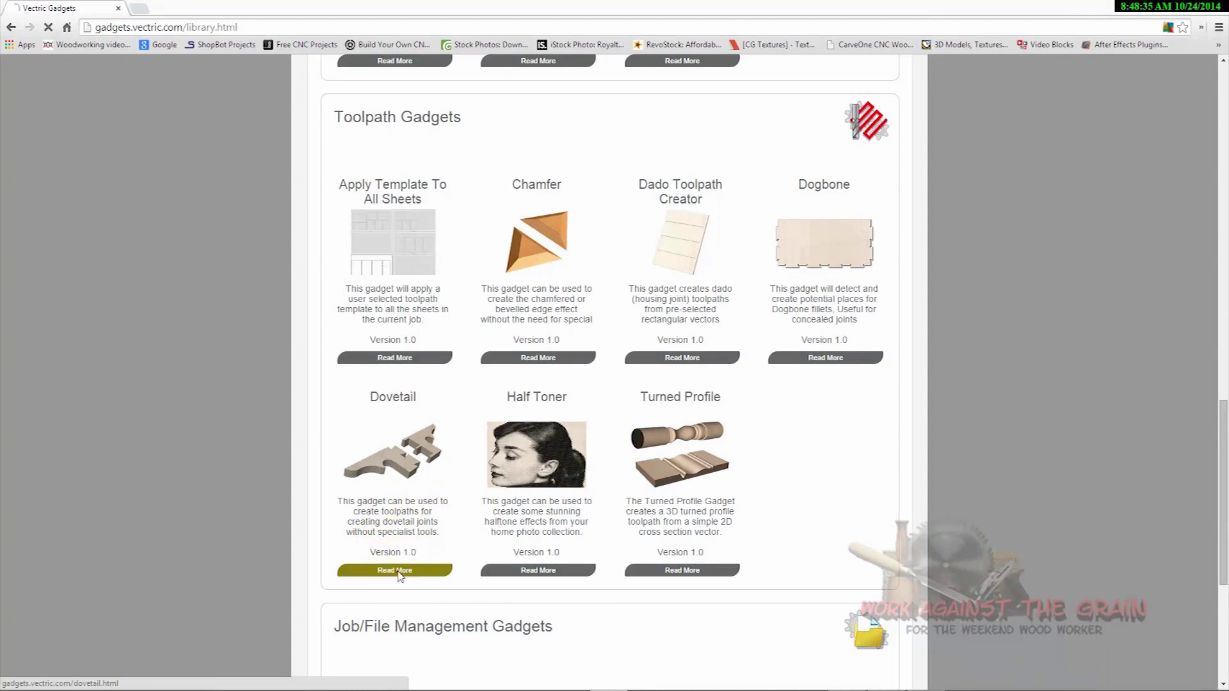
{"action": "scroll", "coordinate": [562, 502], "scroll_direction": "down", "scroll_amount": 5}
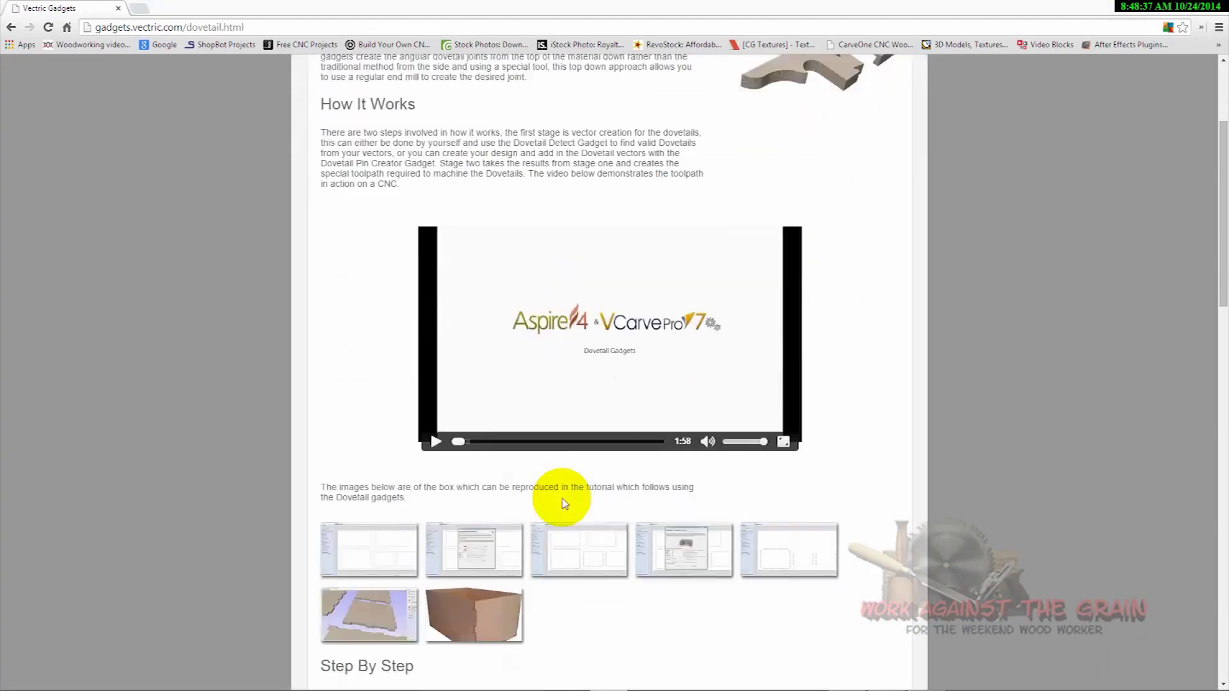
{"action": "scroll", "coordinate": [576, 386], "scroll_direction": "down", "scroll_amount": 5}
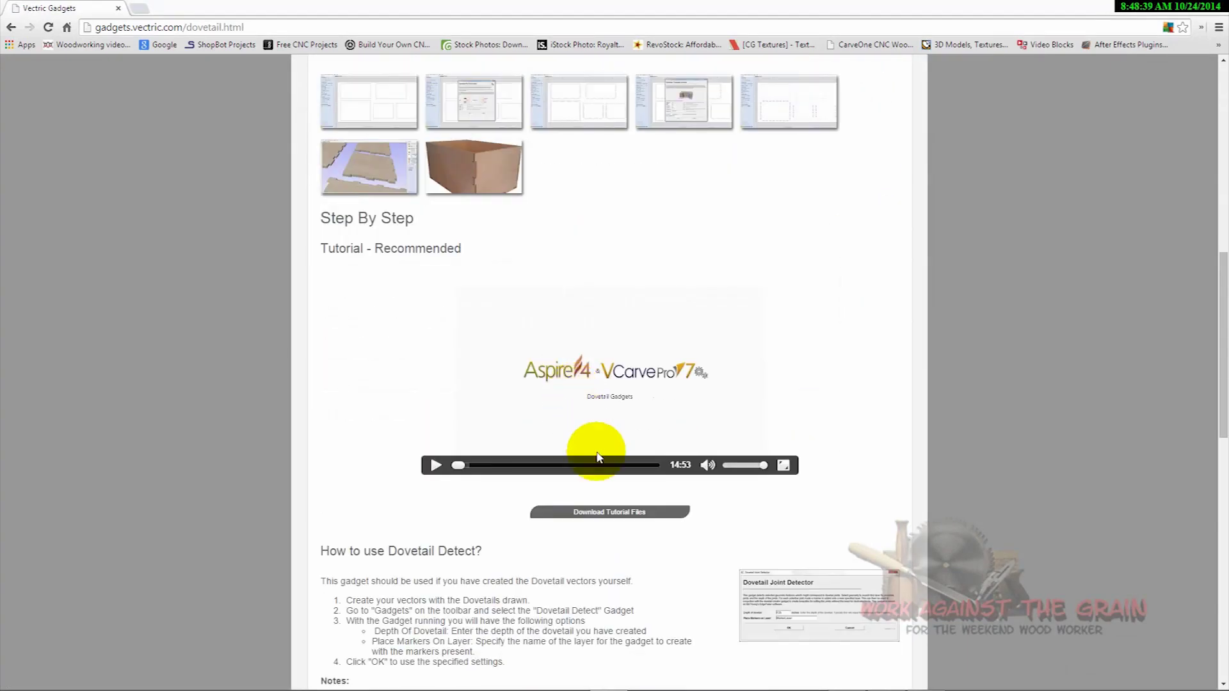
{"action": "scroll", "coordinate": [607, 434], "scroll_direction": "up", "scroll_amount": 1}
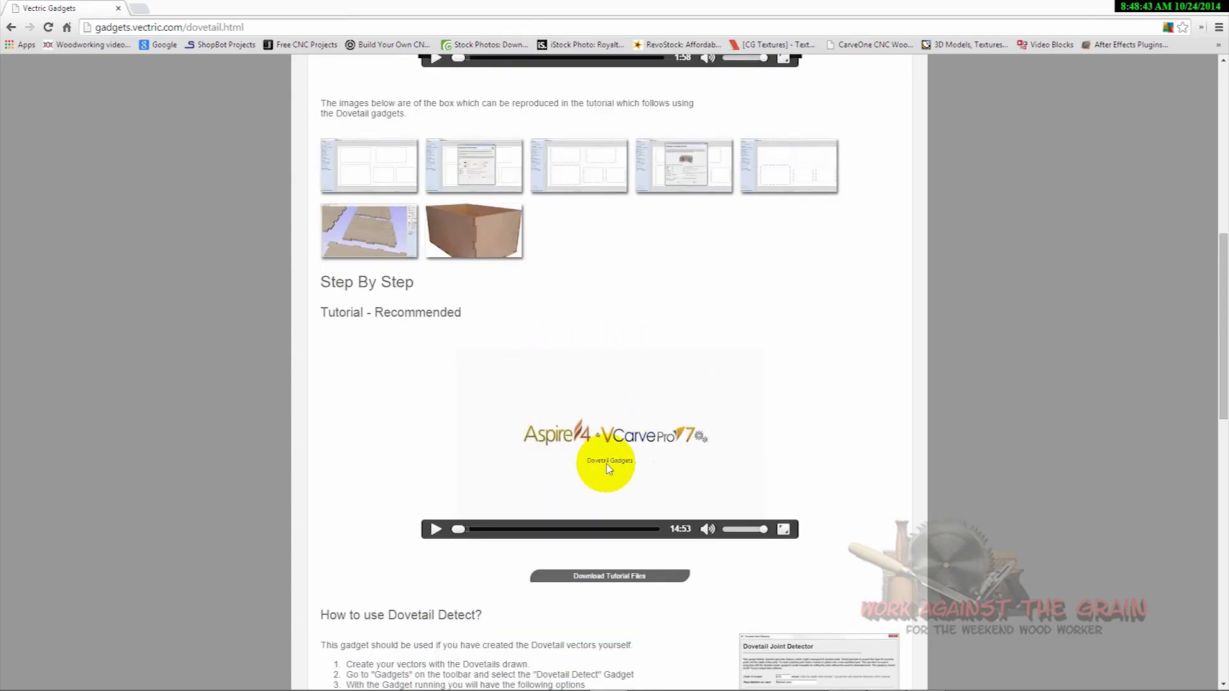
{"action": "scroll", "coordinate": [608, 470], "scroll_direction": "up", "scroll_amount": 1}
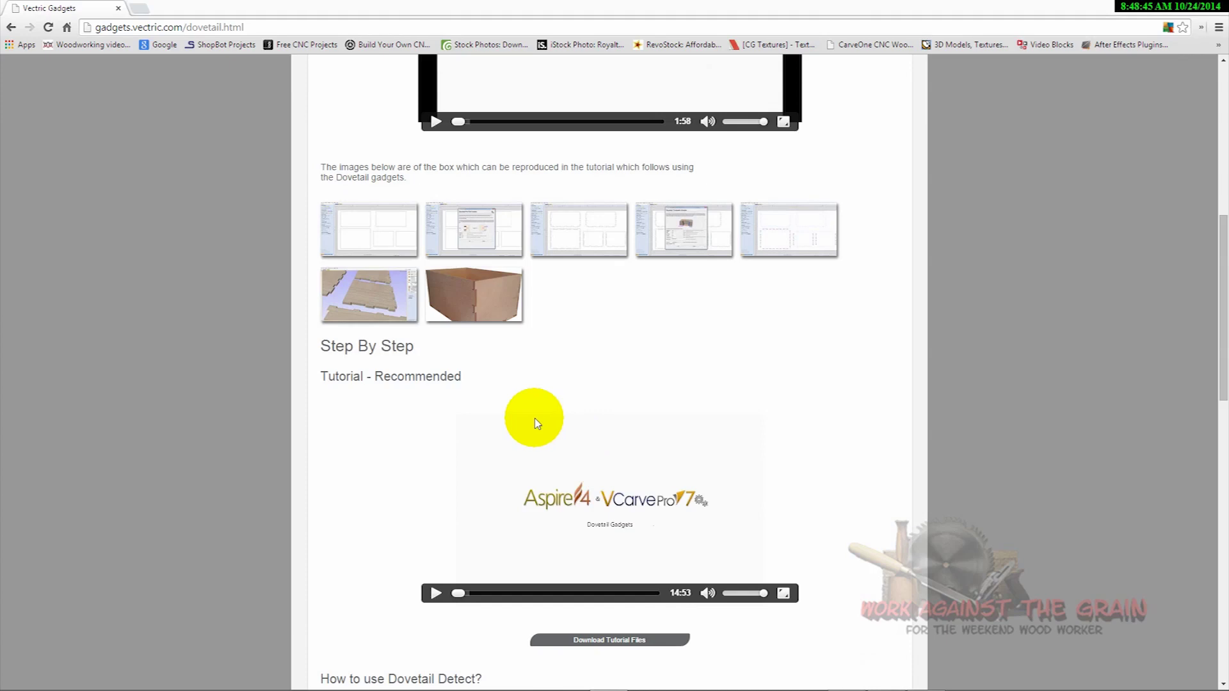
{"action": "scroll", "coordinate": [536, 422], "scroll_direction": "up", "scroll_amount": 8}
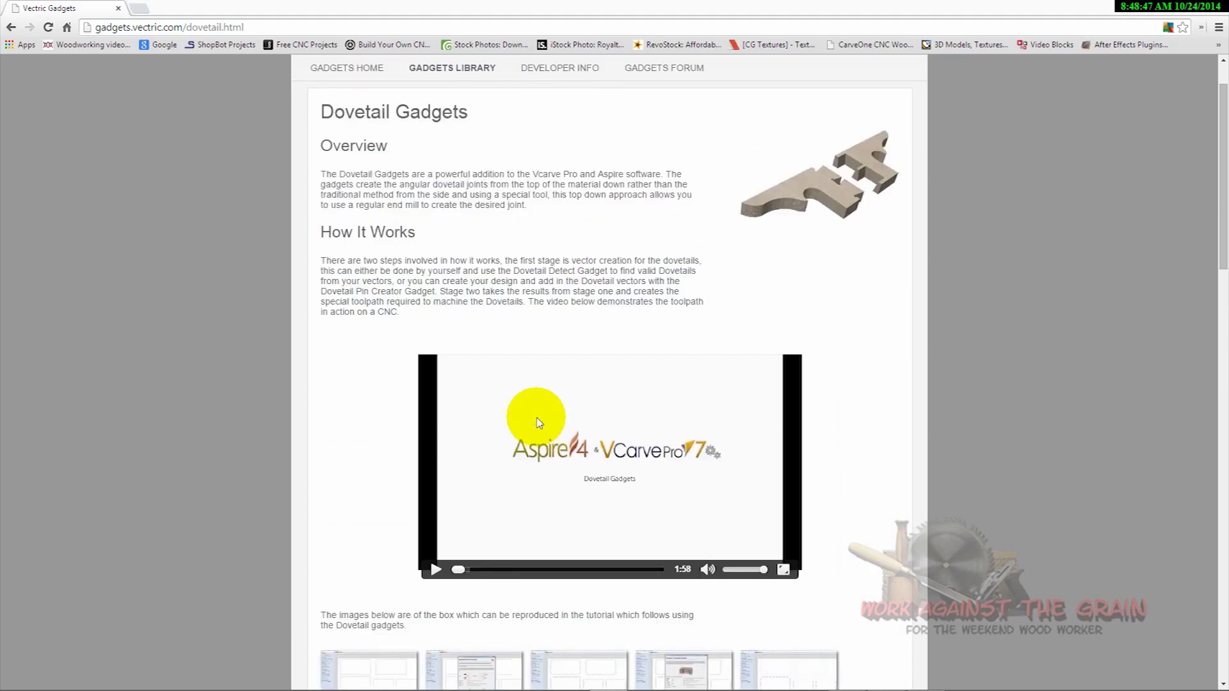
{"action": "scroll", "coordinate": [538, 419], "scroll_direction": "down", "scroll_amount": 5}
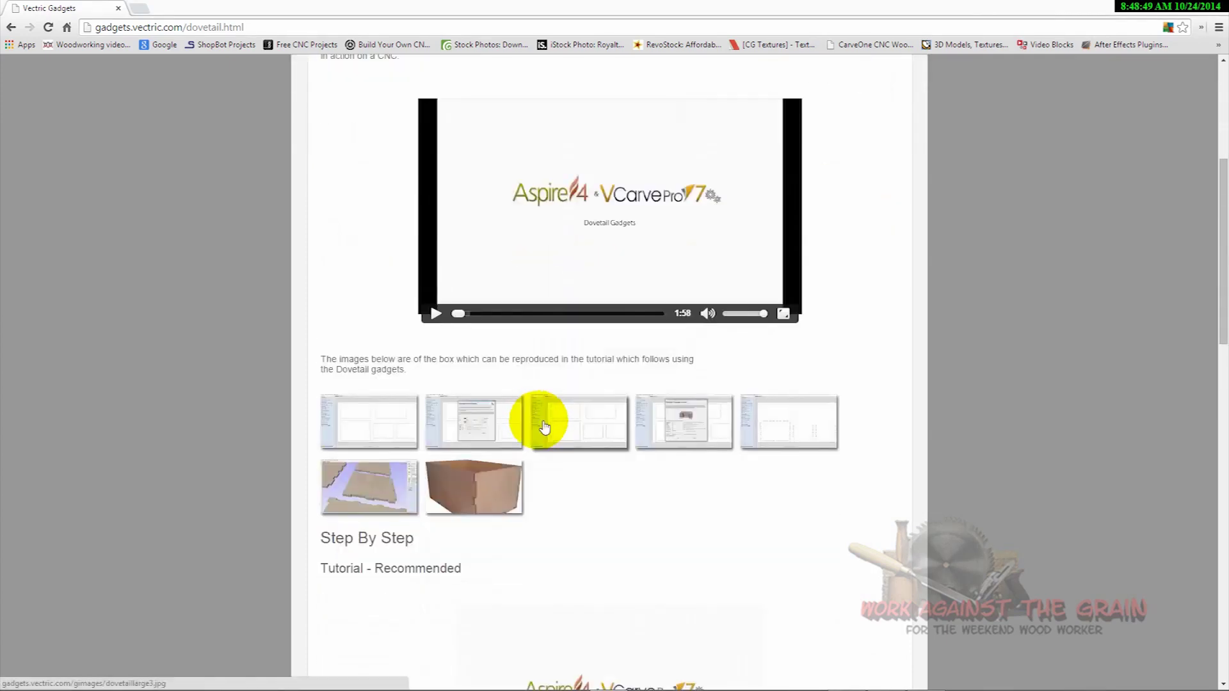
{"action": "scroll", "coordinate": [588, 532], "scroll_direction": "down", "scroll_amount": 2}
{"action": "scroll", "coordinate": [594, 540], "scroll_direction": "down", "scroll_amount": 8}
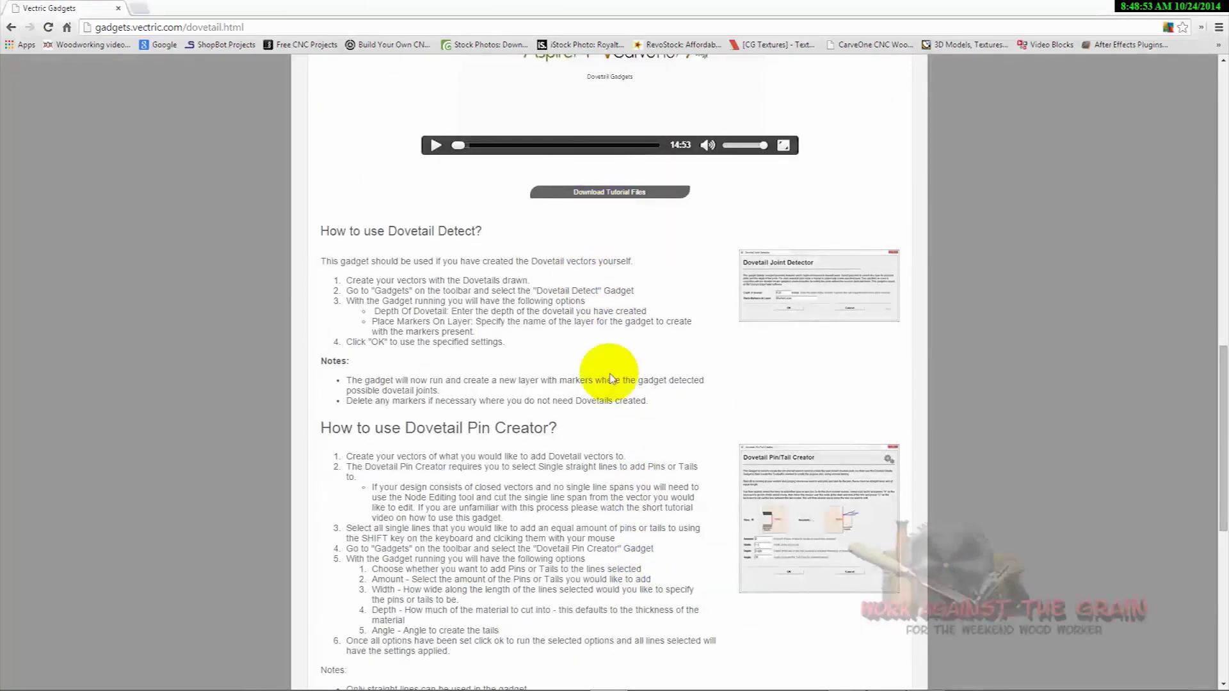
{"action": "scroll", "coordinate": [592, 455], "scroll_direction": "down", "scroll_amount": 8}
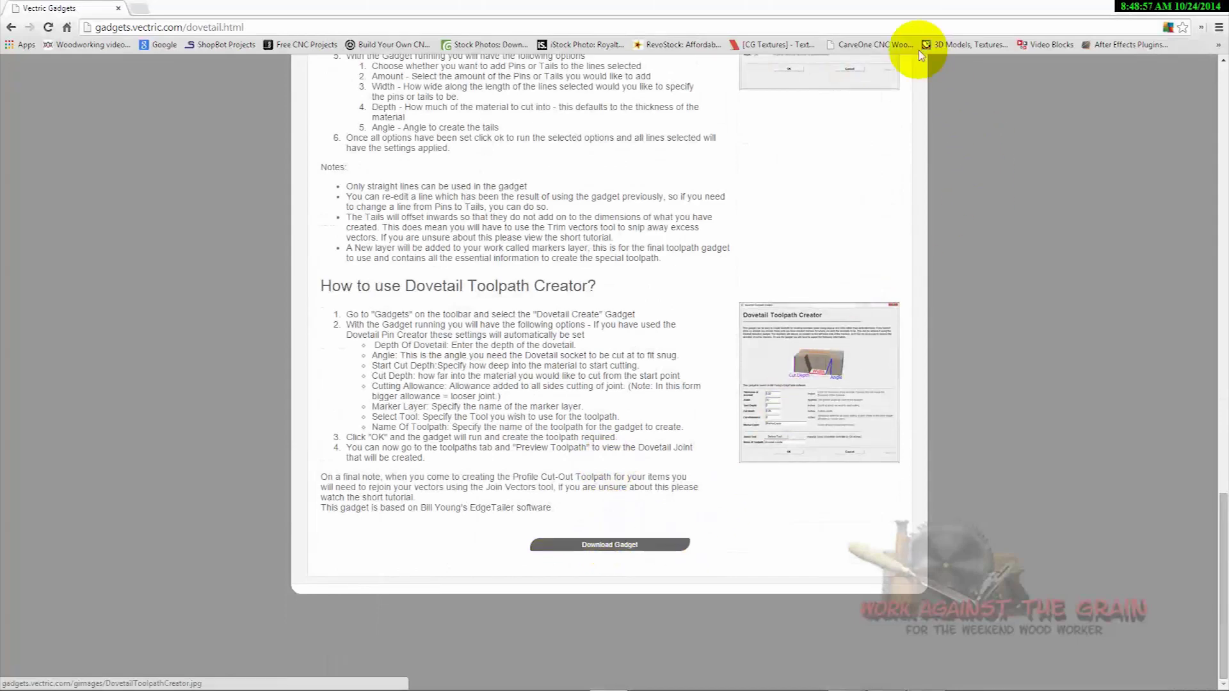
Switch to Aspire, review the job setup's size, material and units, and accept the existing settings.
{"action": "key", "text": "super+d"}
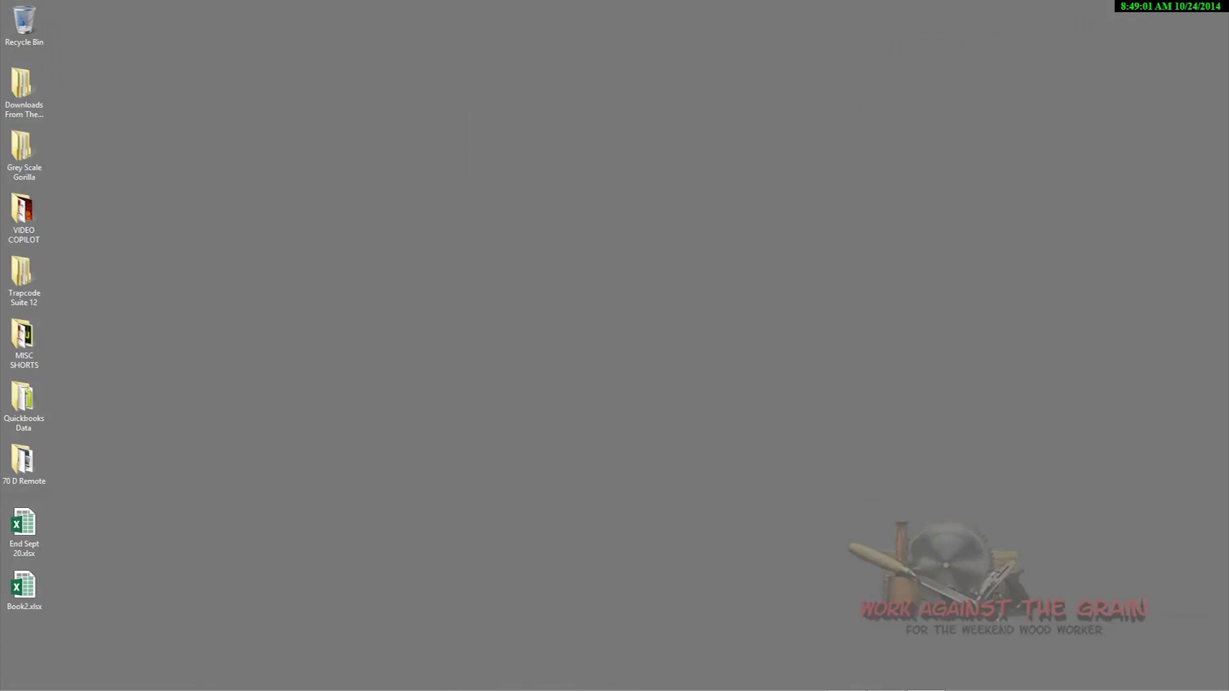
{"action": "mouse_move", "coordinate": [848, 688]}
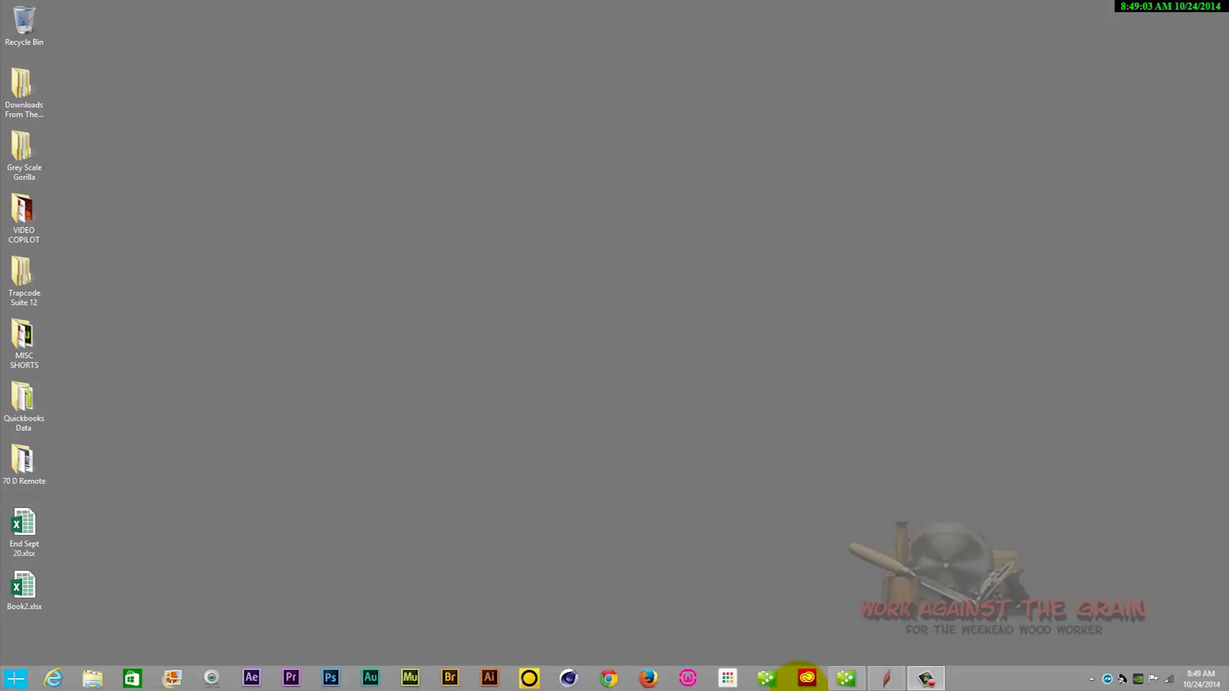
{"action": "left_click", "coordinate": [886, 680]}
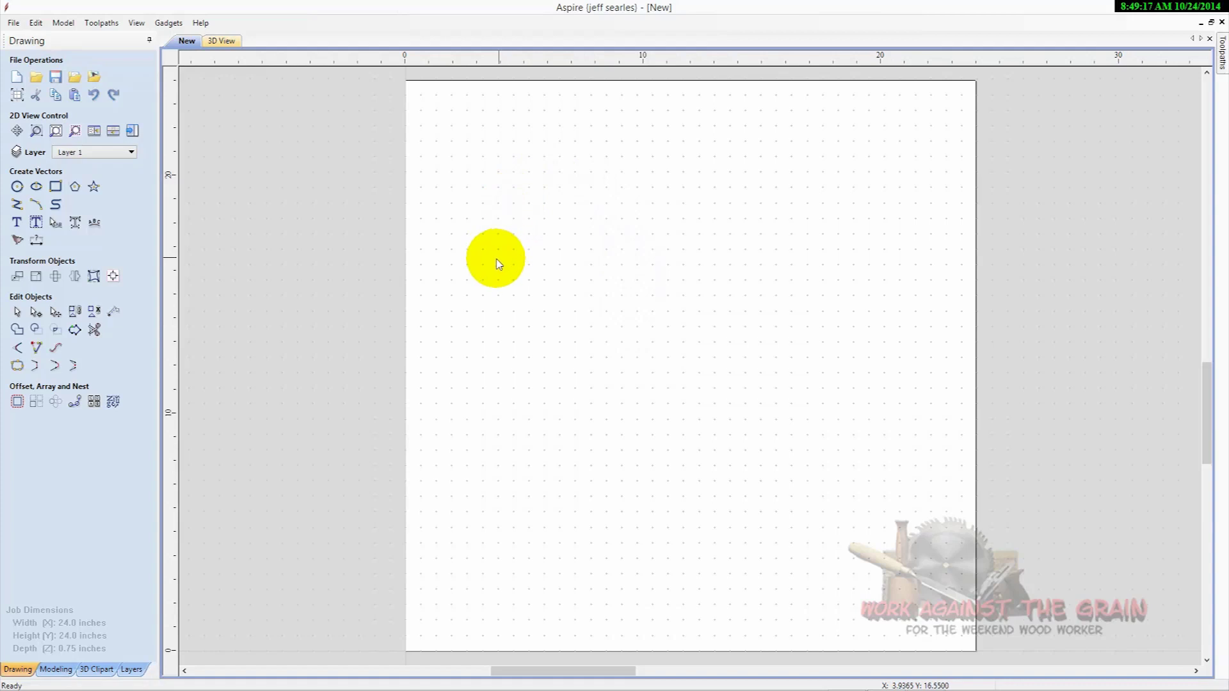
{"action": "left_click", "coordinate": [17, 95]}
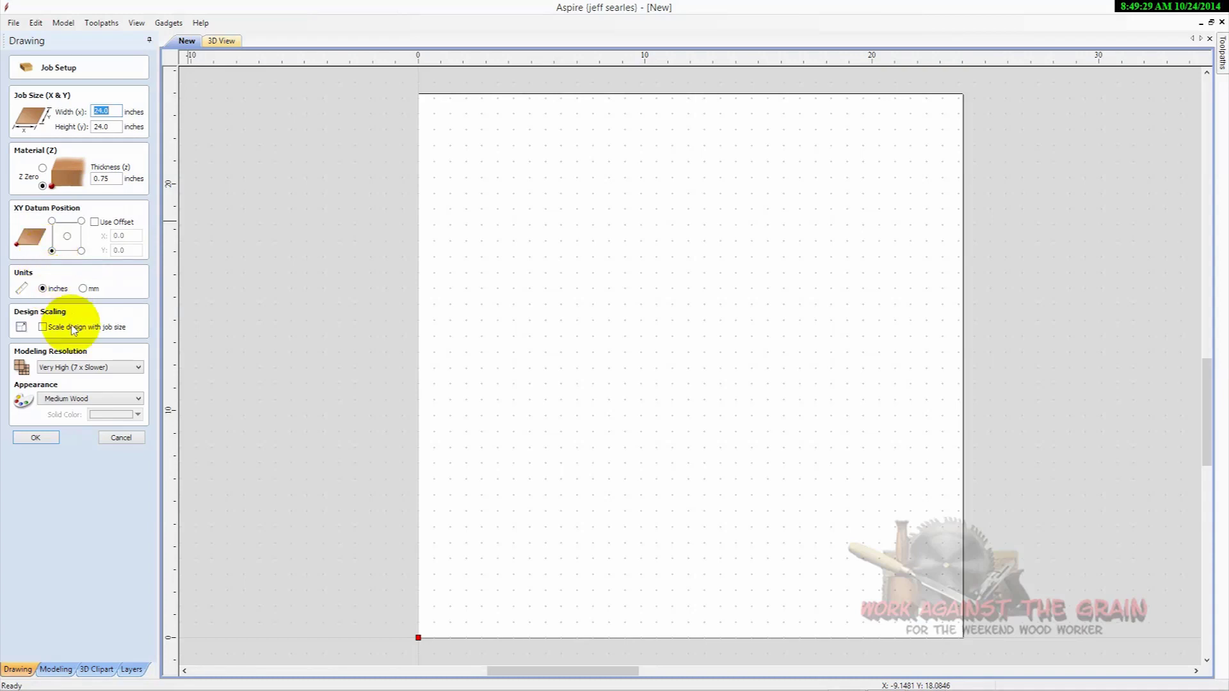
{"action": "left_click", "coordinate": [37, 437]}
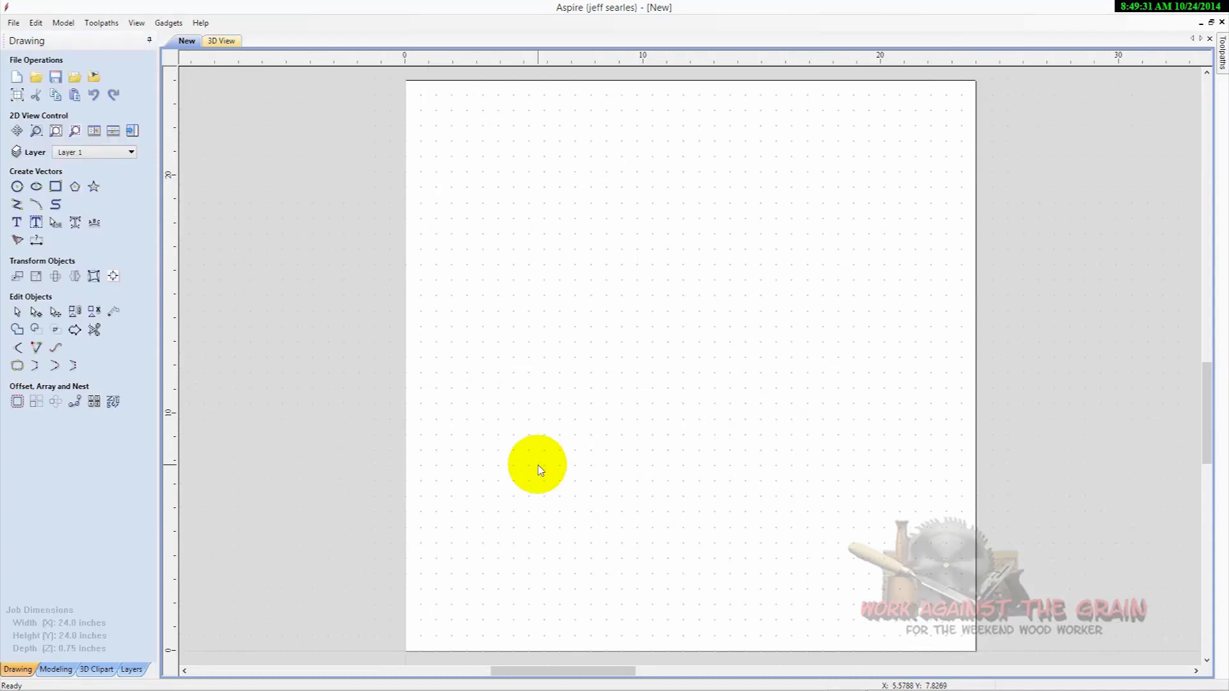
Draw a square-cornered rectangle about 17.5 by 7.05 inches and move it toward the sheet's upper-left corner.
{"action": "left_click", "coordinate": [56, 187]}
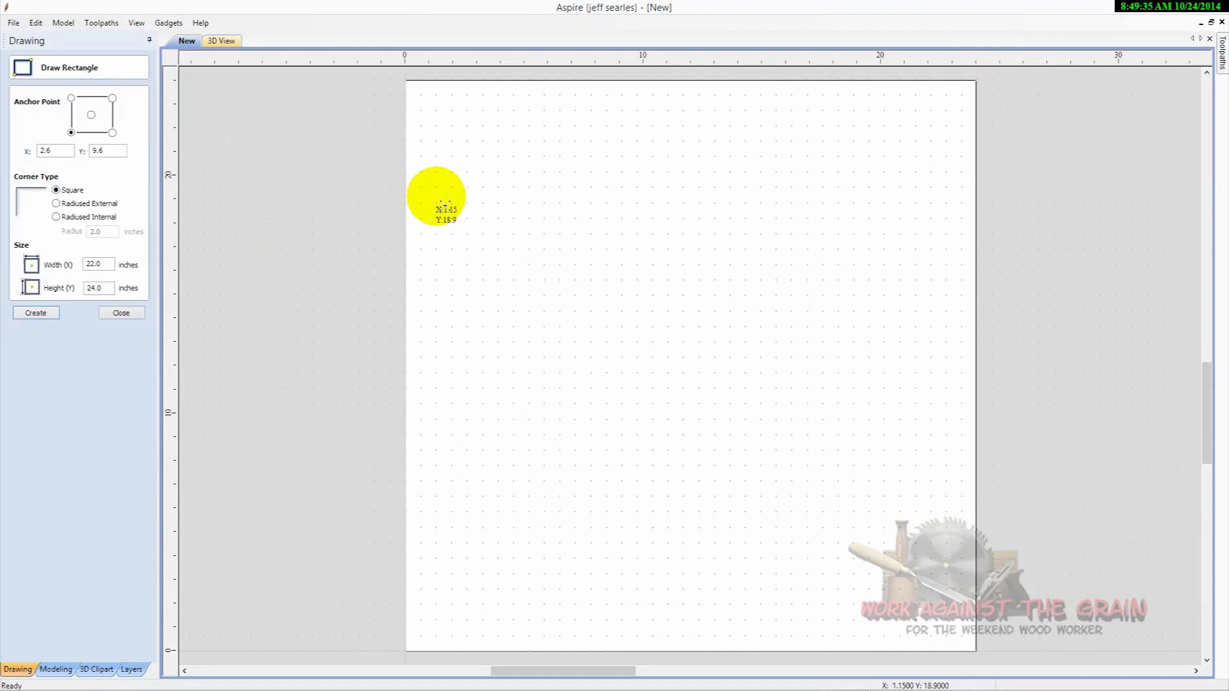
{"action": "left_click_drag", "start_coordinate": [443, 153], "coordinate": [862, 328]}
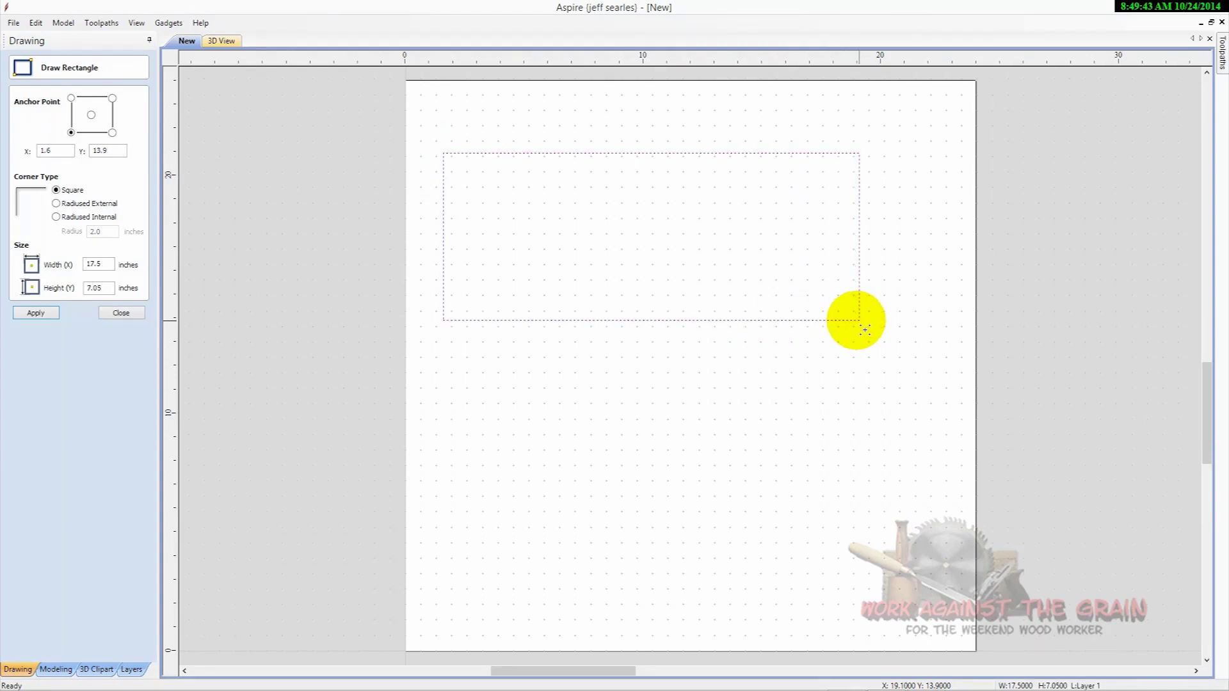
{"action": "left_click_drag", "start_coordinate": [864, 330], "coordinate": [864, 330]}
{"action": "left_click", "coordinate": [135, 319]}
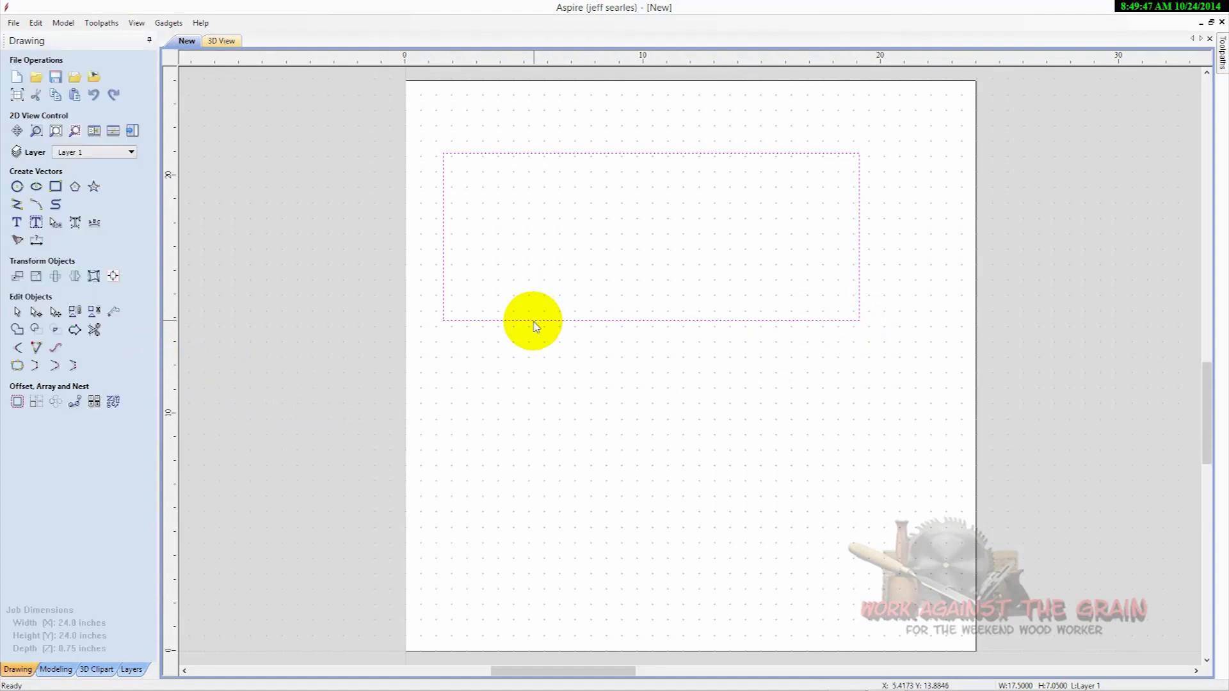
{"action": "mouse_move", "coordinate": [540, 328]}
{"action": "left_mouse_down"}
{"action": "mouse_move", "coordinate": [527, 287]}
{"action": "mouse_move", "coordinate": [523, 301]}
{"action": "left_mouse_up"}
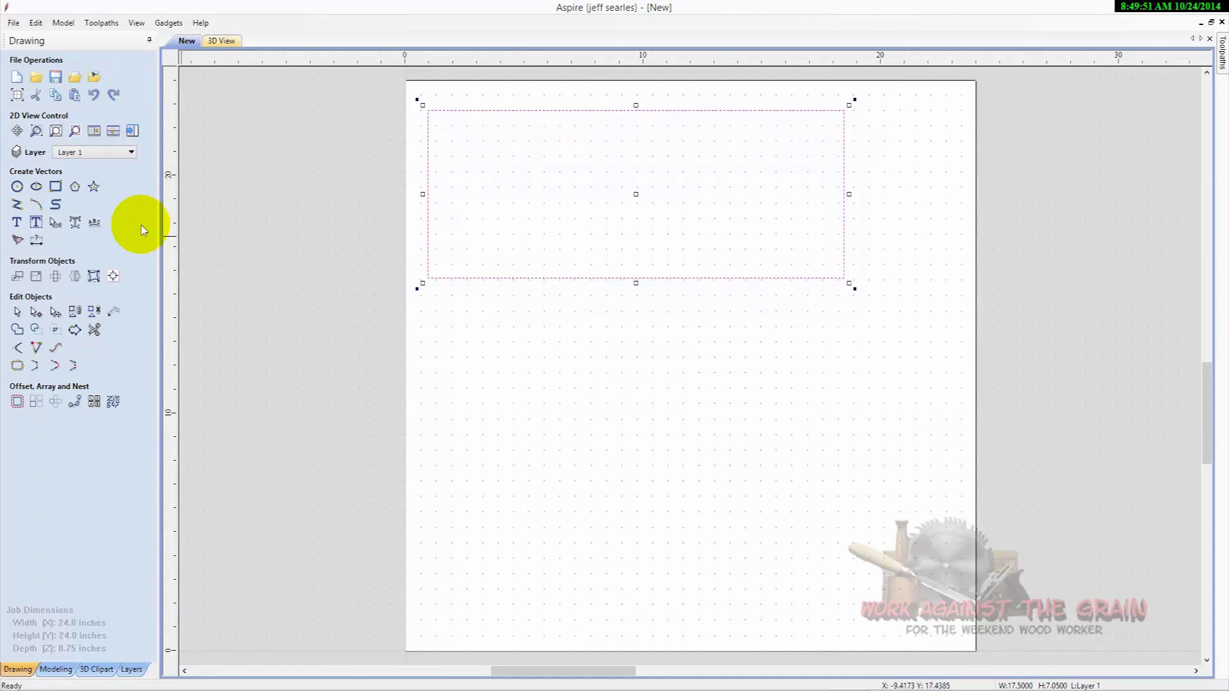
Resize the rectangle to 14 inches wide and 5 inches high, and deselect it.
{"action": "left_click", "coordinate": [55, 187]}
{"action": "double_click", "coordinate": [97, 263]}
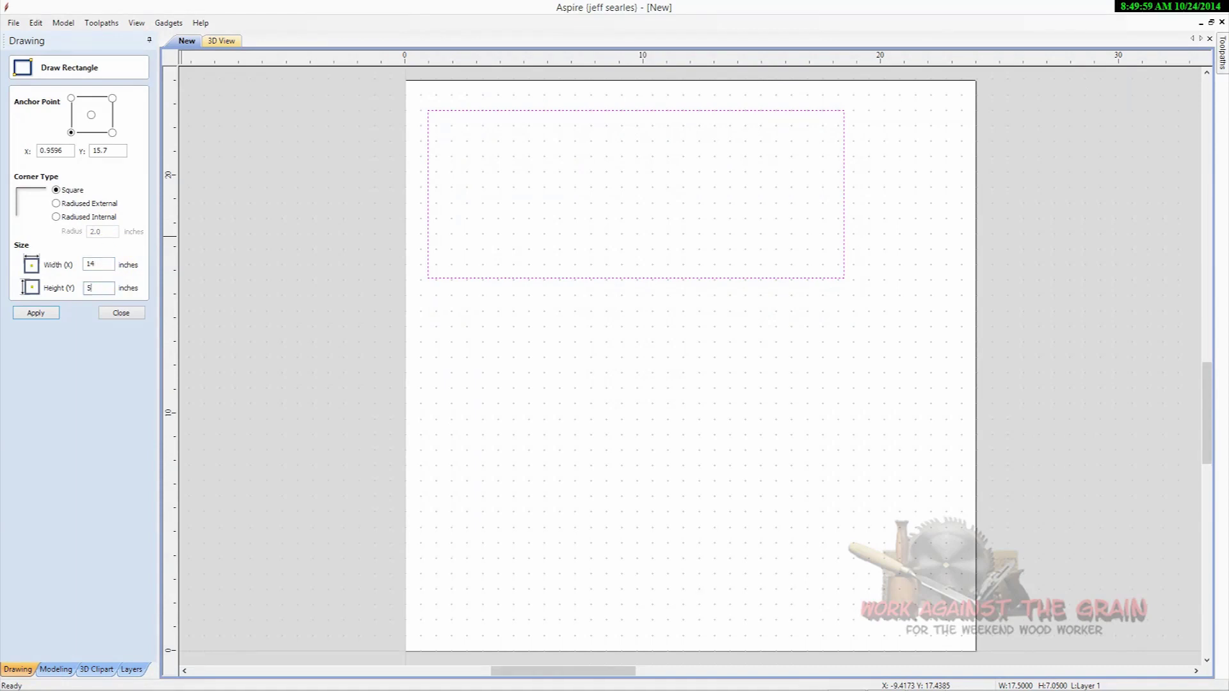
{"action": "left_click", "coordinate": [36, 313]}
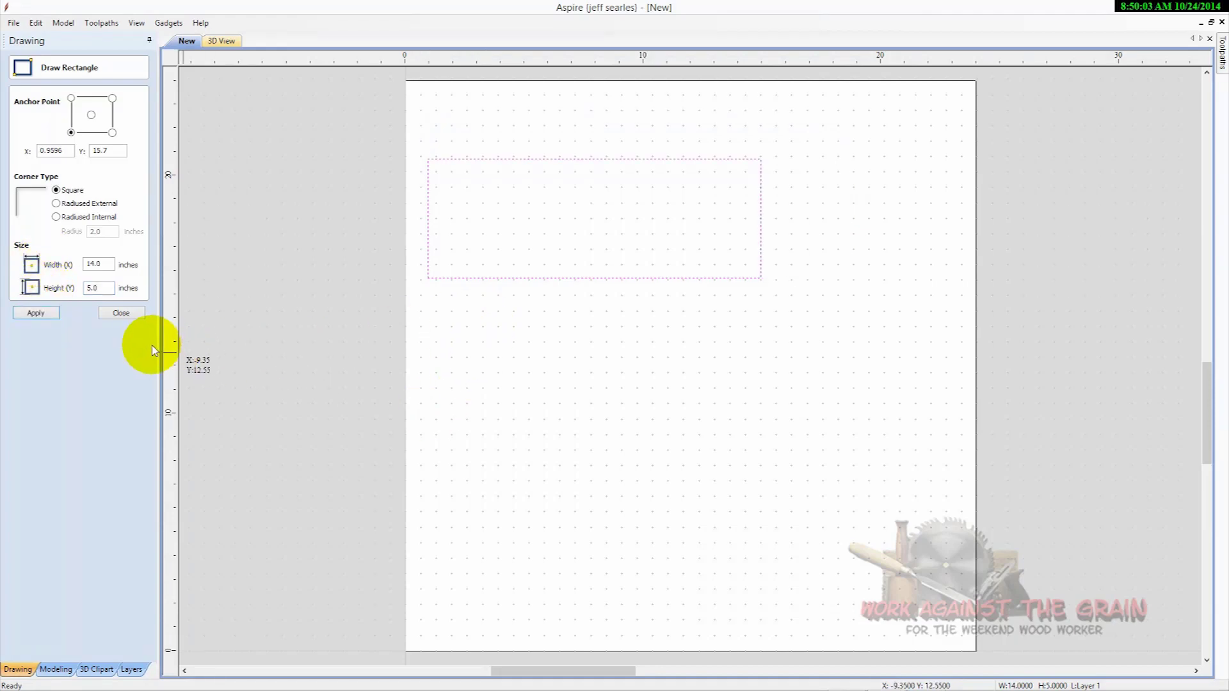
{"action": "left_click", "coordinate": [263, 344]}
Create a second rectangle 8 inches wide and 5 inches high at the same anchor point.
{"action": "left_click", "coordinate": [103, 265]}
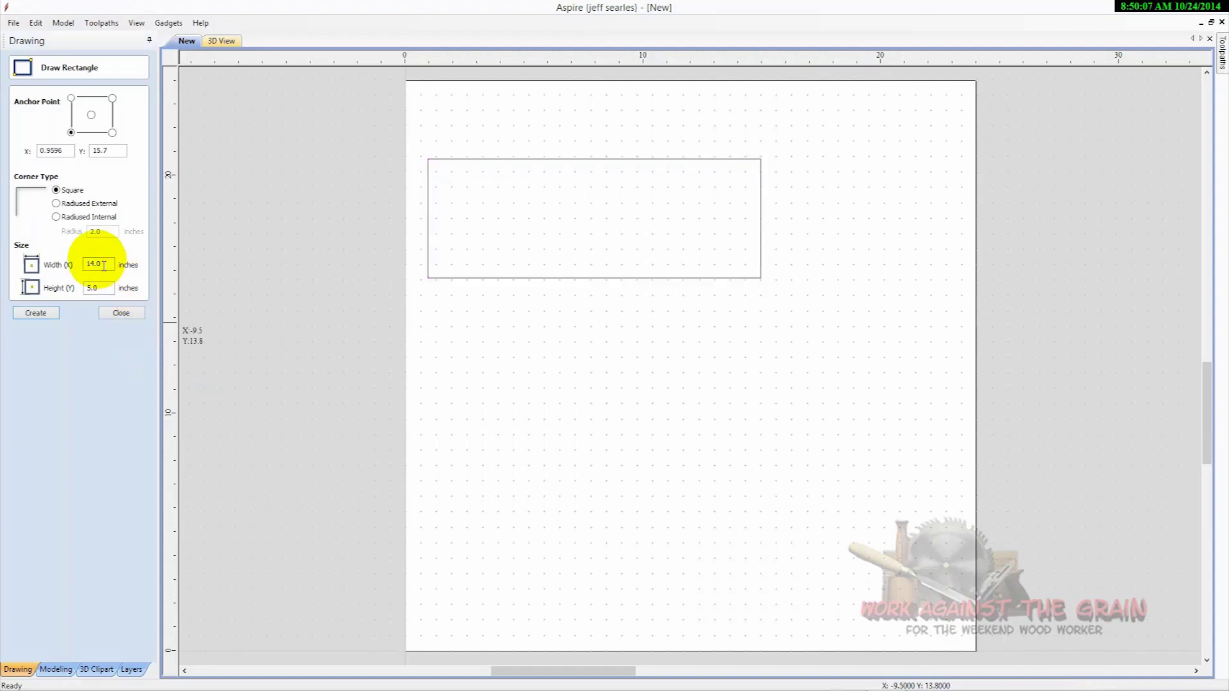
{"action": "left_click_drag", "start_coordinate": [111, 272], "coordinate": [72, 266]}
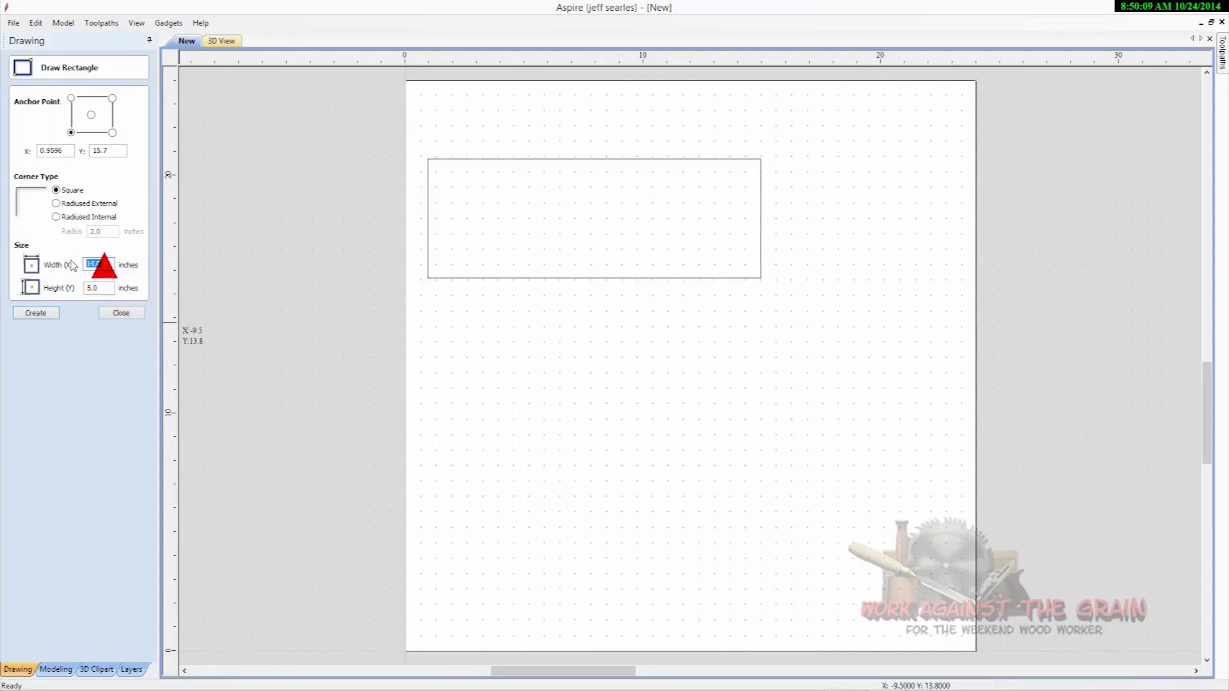
{"action": "type", "text": "8"}
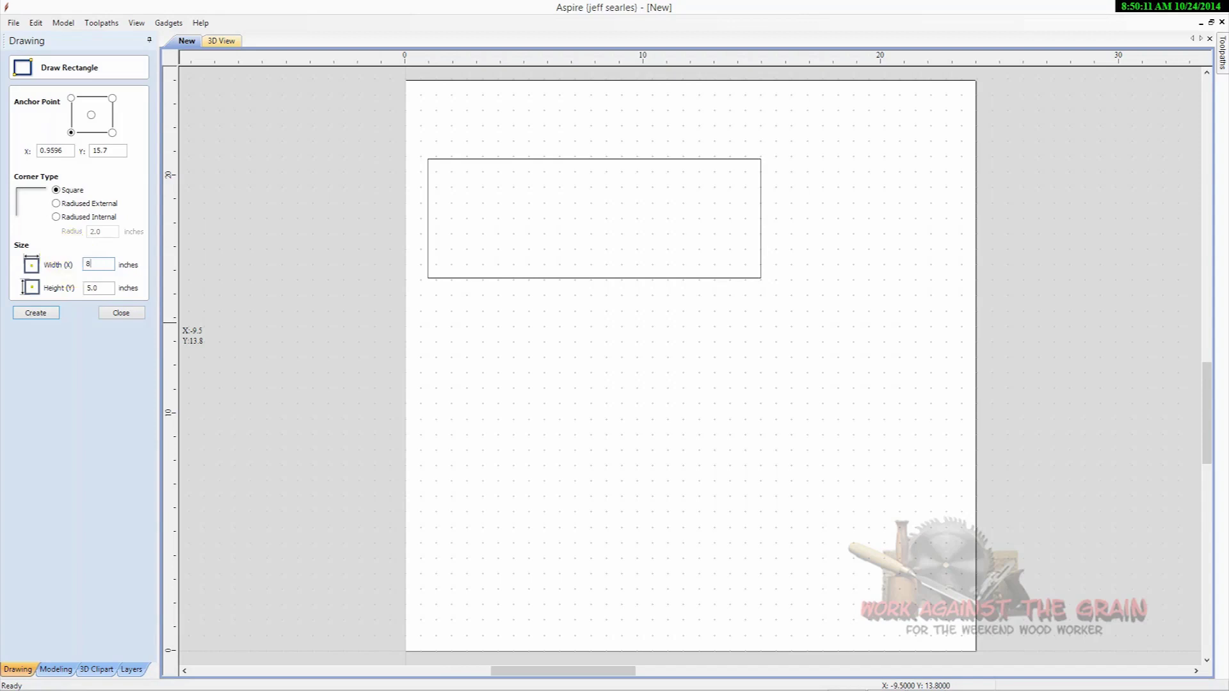
{"action": "left_click_drag", "start_coordinate": [102, 288], "coordinate": [76, 290]}
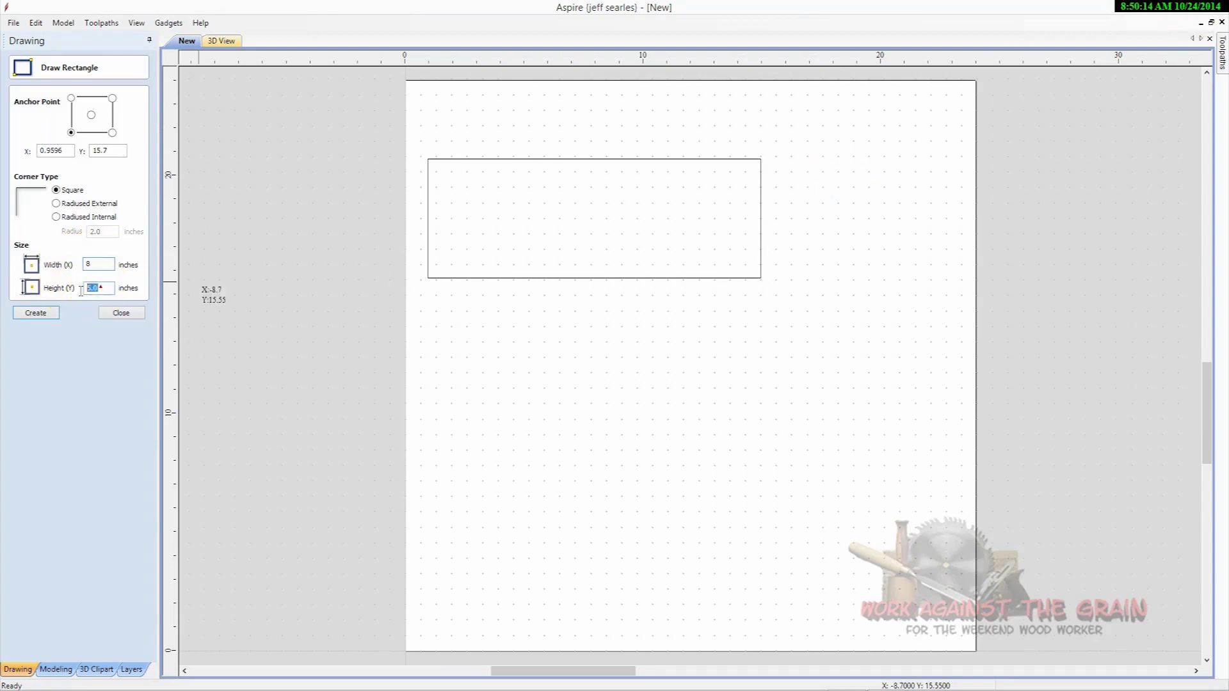
{"action": "left_click", "coordinate": [43, 317]}
{"action": "left_click", "coordinate": [122, 314]}
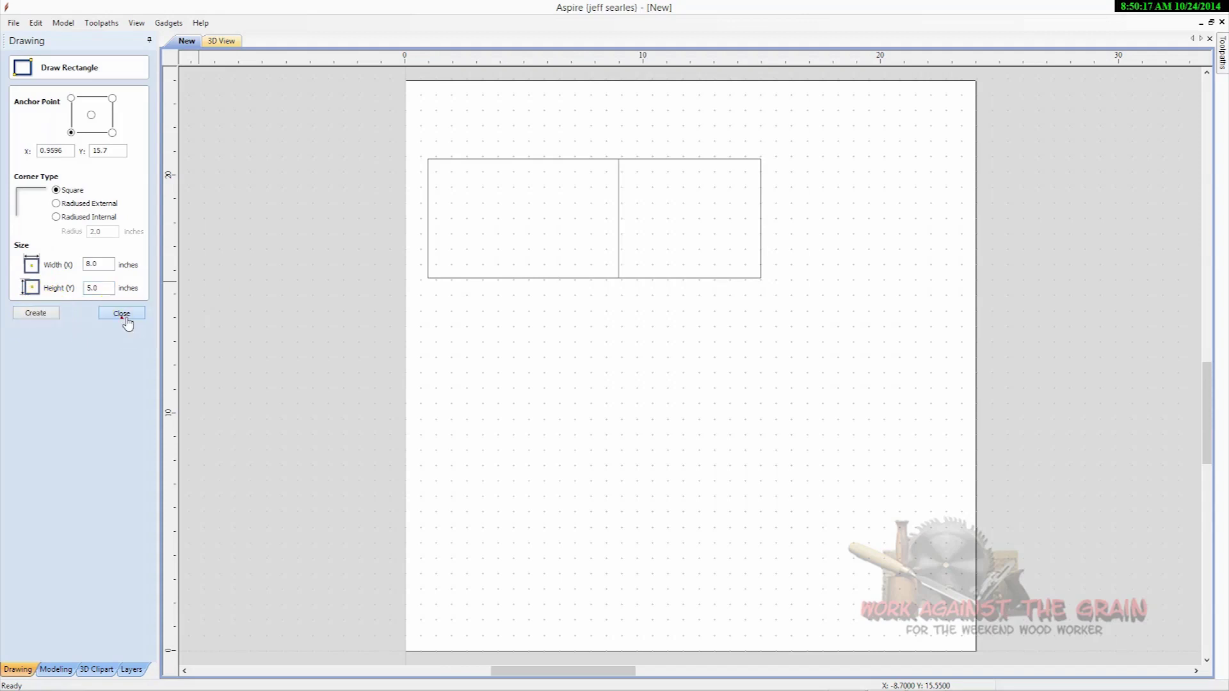
Move the 8-inch rectangle below the 14-inch one, and shift both together toward the sheet's upper-left corner.
{"action": "left_click", "coordinate": [615, 259]}
{"action": "left_click_drag", "start_coordinate": [623, 261], "coordinate": [629, 397]}
{"action": "left_click", "coordinate": [678, 472]}
{"action": "left_click_drag", "start_coordinate": [488, 284], "coordinate": [428, 167]}
{"action": "left_click_drag", "start_coordinate": [468, 281], "coordinate": [466, 235]}
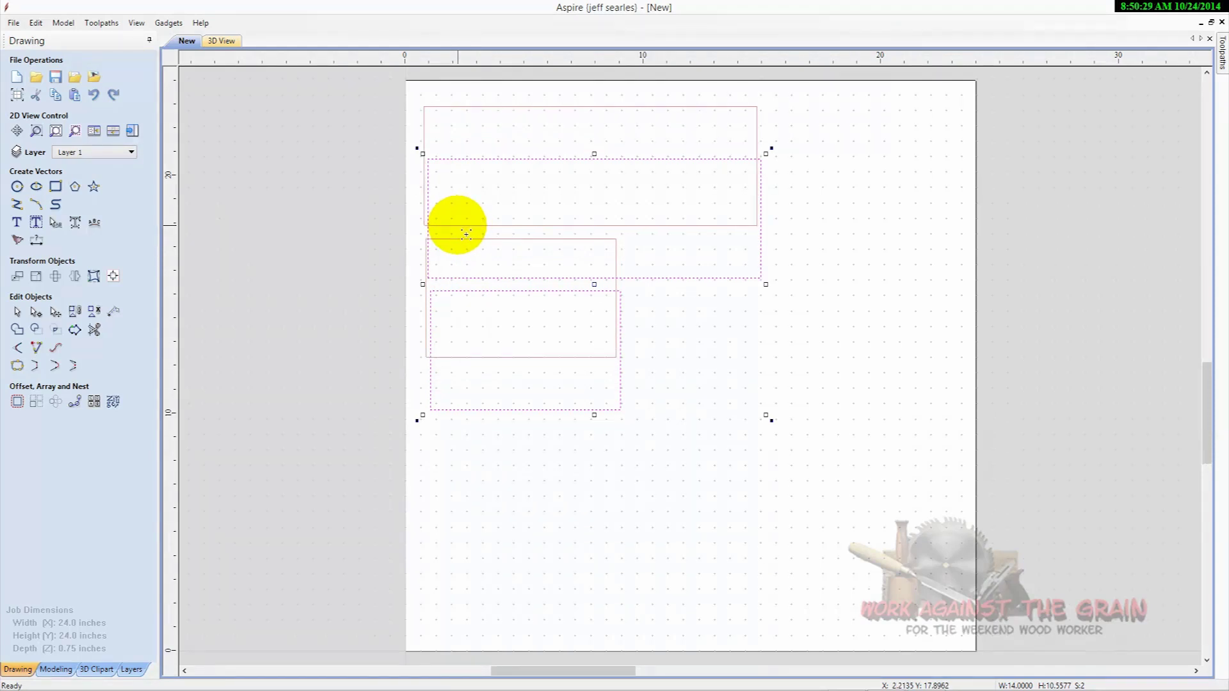
{"action": "left_click_drag", "start_coordinate": [466, 234], "coordinate": [467, 238]}
{"action": "left_click", "coordinate": [305, 329]}
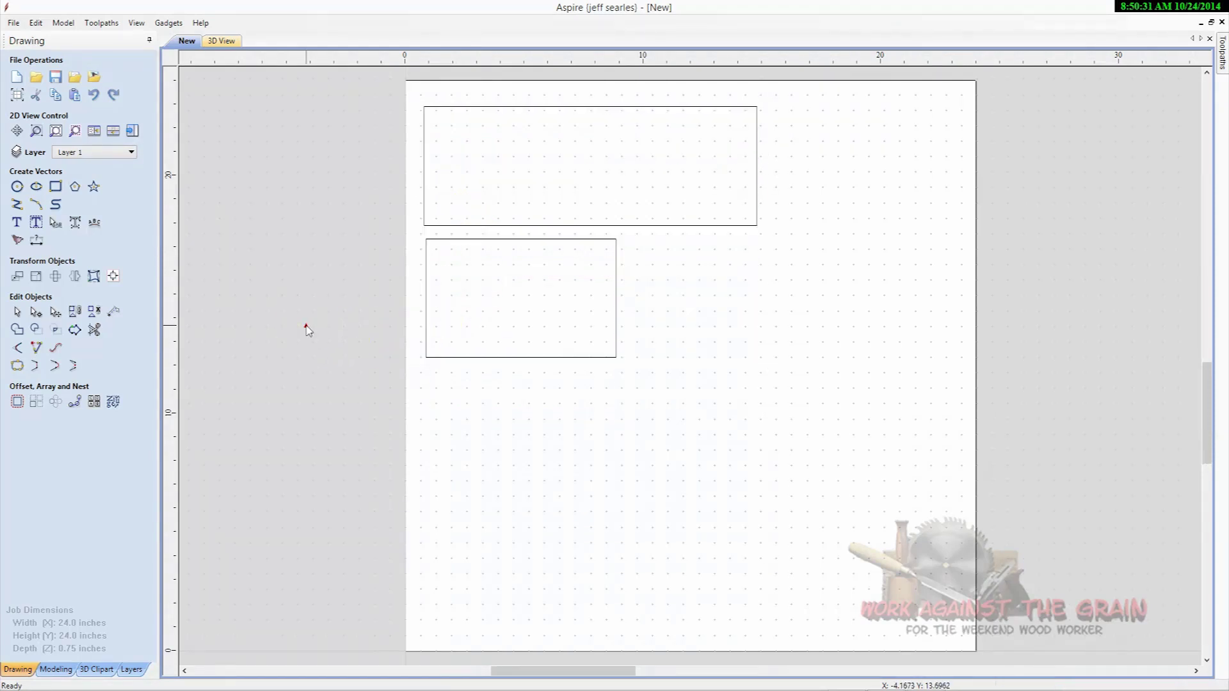
Start node editing on the 14-inch rectangle and cut its vector at the upper-left corner point.
{"action": "left_click", "coordinate": [576, 230]}
{"action": "left_click", "coordinate": [570, 240]}
{"action": "left_click", "coordinate": [571, 231]}
{"action": "left_click", "coordinate": [569, 226]}
{"action": "left_click", "coordinate": [533, 228]}
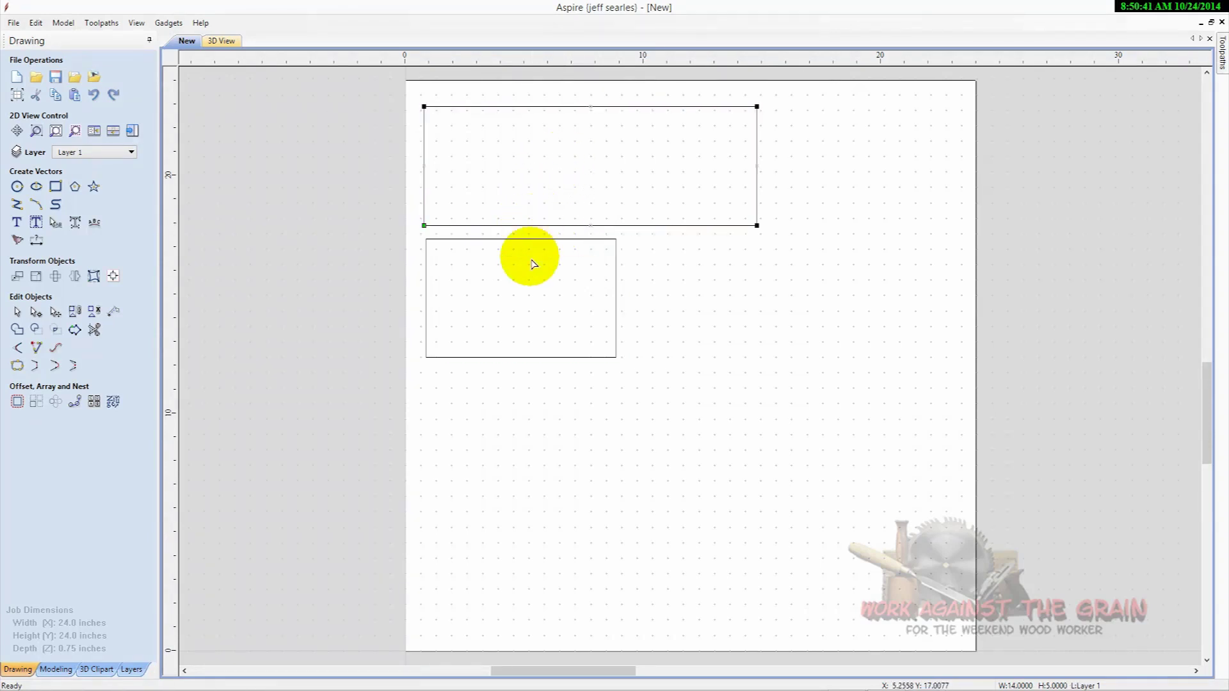
{"action": "right_click", "coordinate": [434, 116]}
{"action": "key", "text": "Escape"}
{"action": "right_click", "coordinate": [425, 109]}
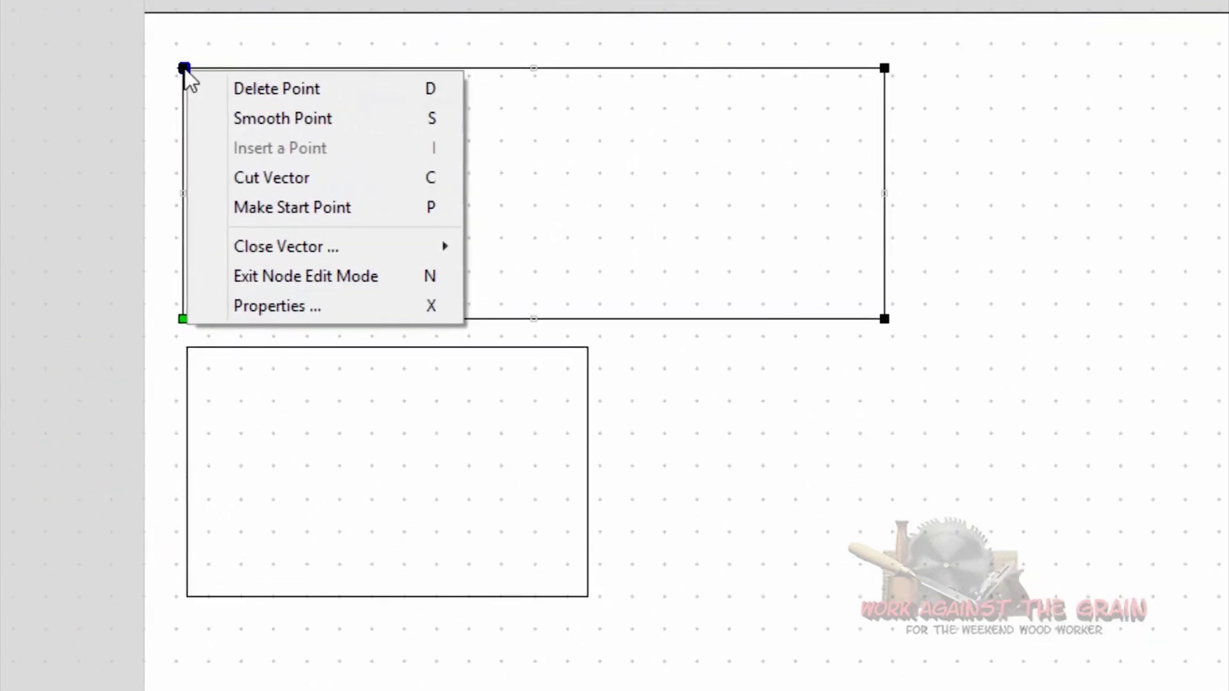
{"action": "left_click", "coordinate": [202, 180]}
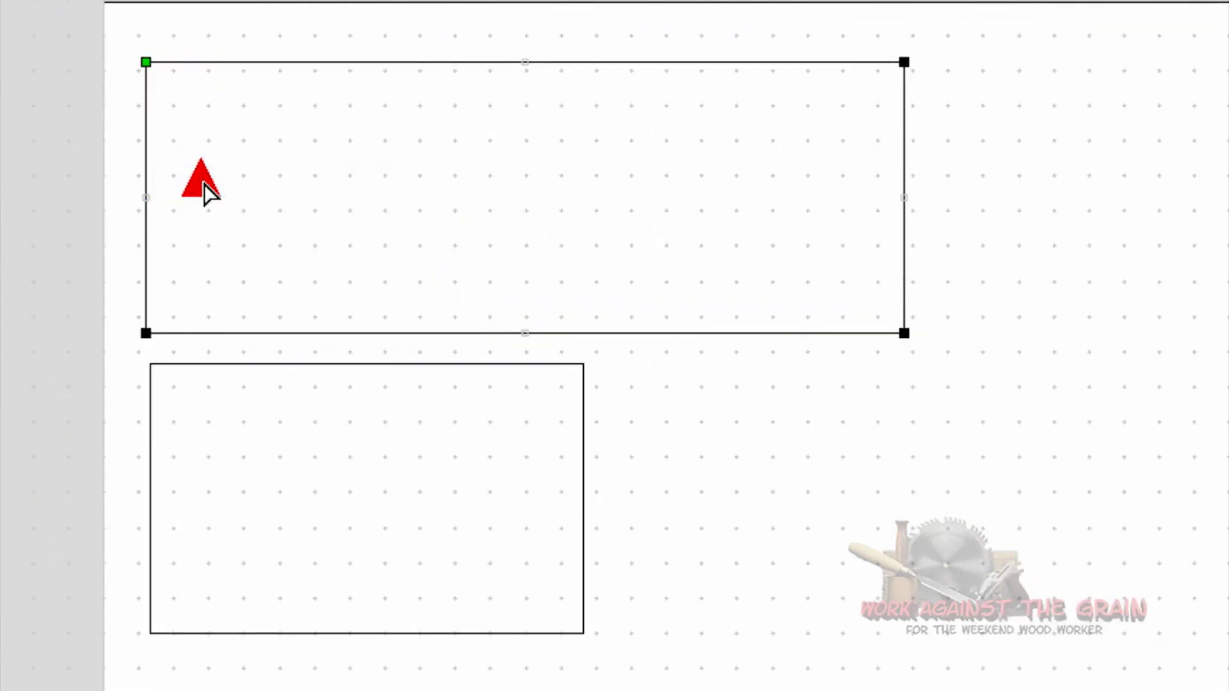
Cut the 14-inch rectangle's vector at its three remaining corner points and return to normal selection mode.
{"action": "right_click", "coordinate": [904, 62]}
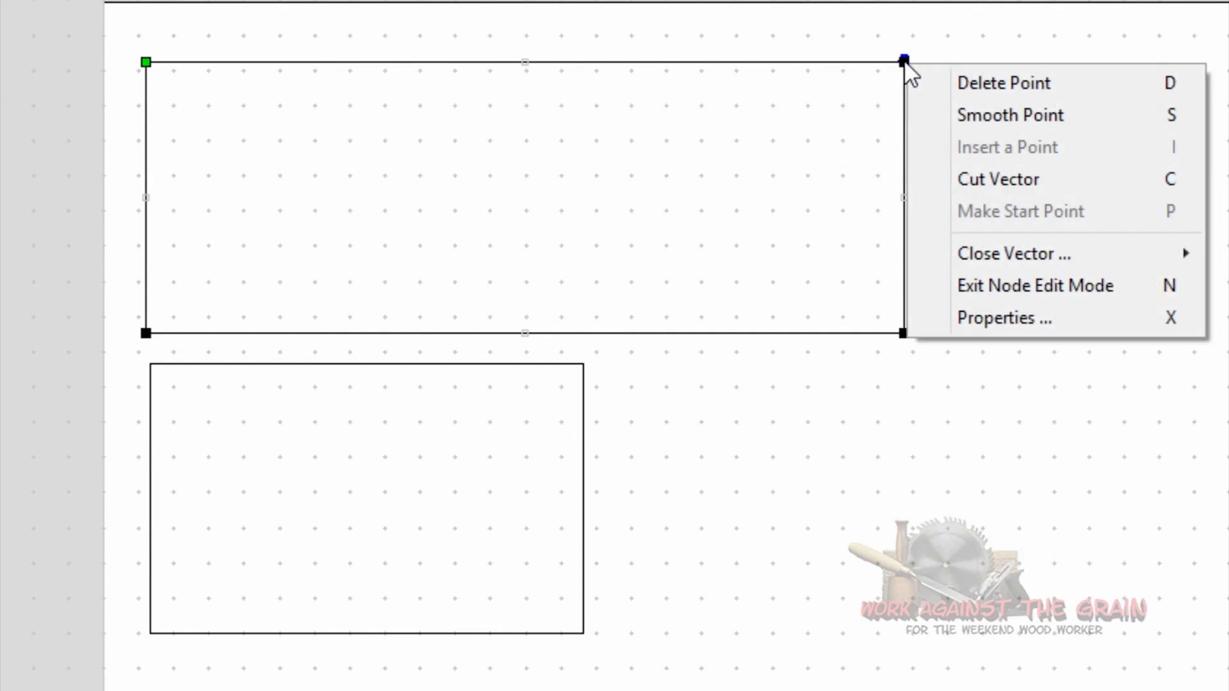
{"action": "left_click", "coordinate": [968, 186]}
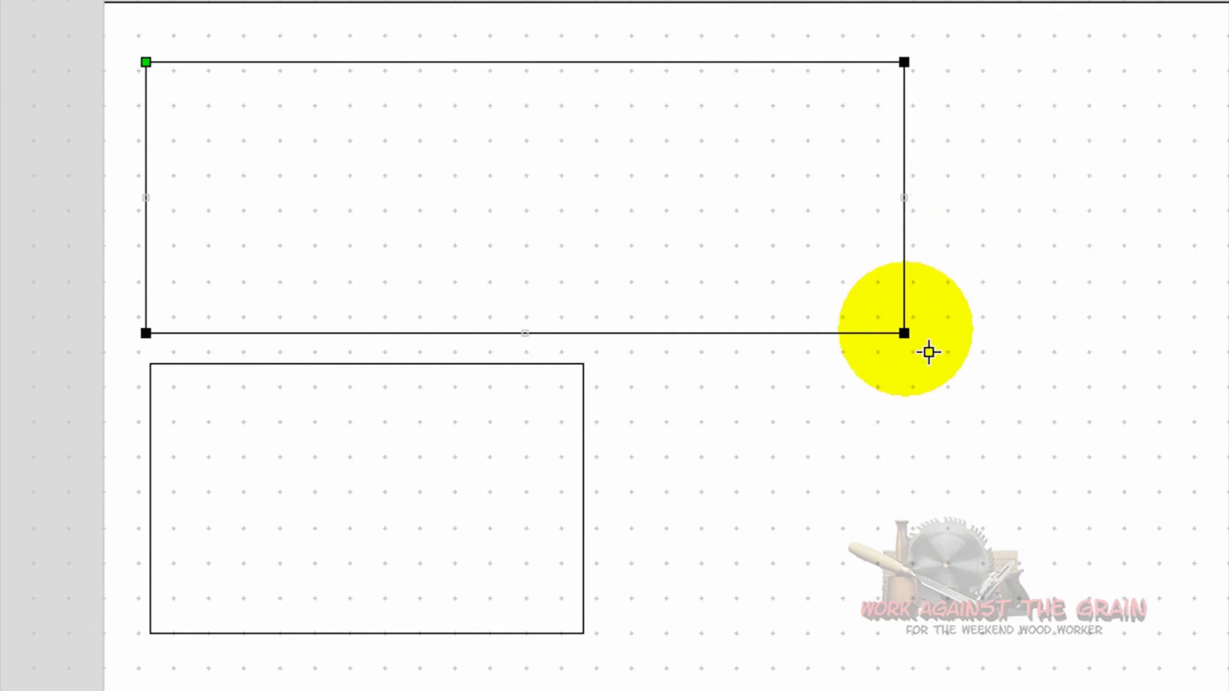
{"action": "right_click", "coordinate": [904, 333]}
{"action": "key", "text": "c"}
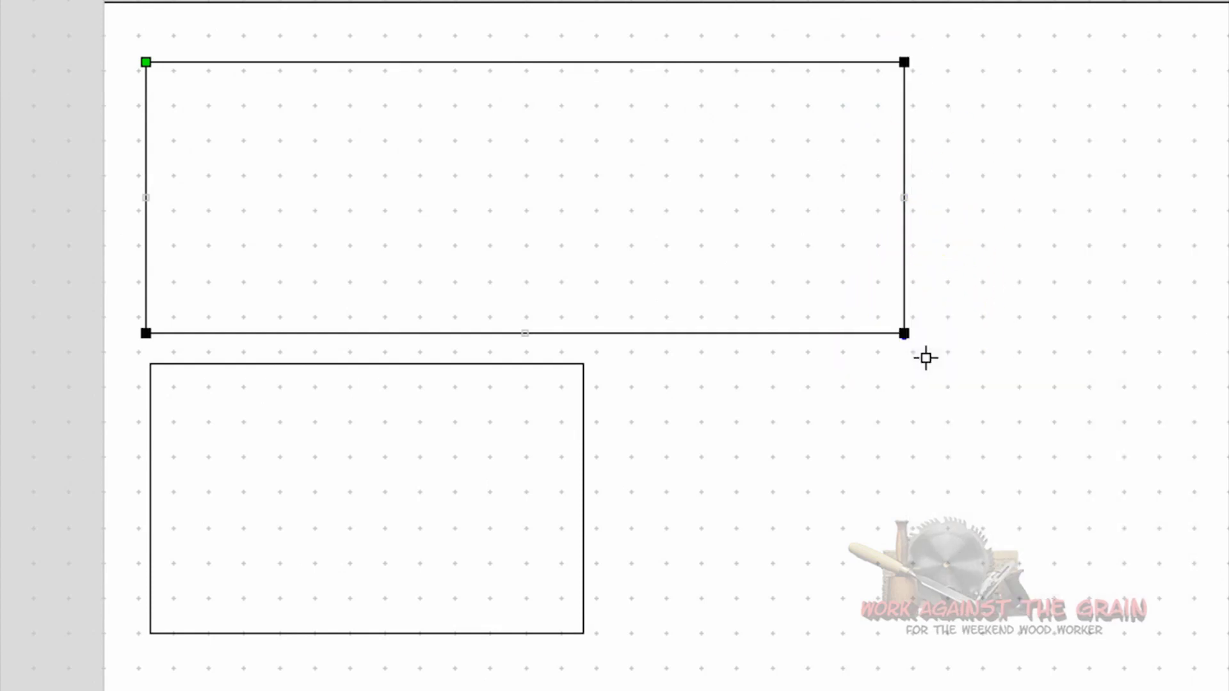
{"action": "right_click", "coordinate": [904, 334]}
{"action": "left_click", "coordinate": [950, 452]}
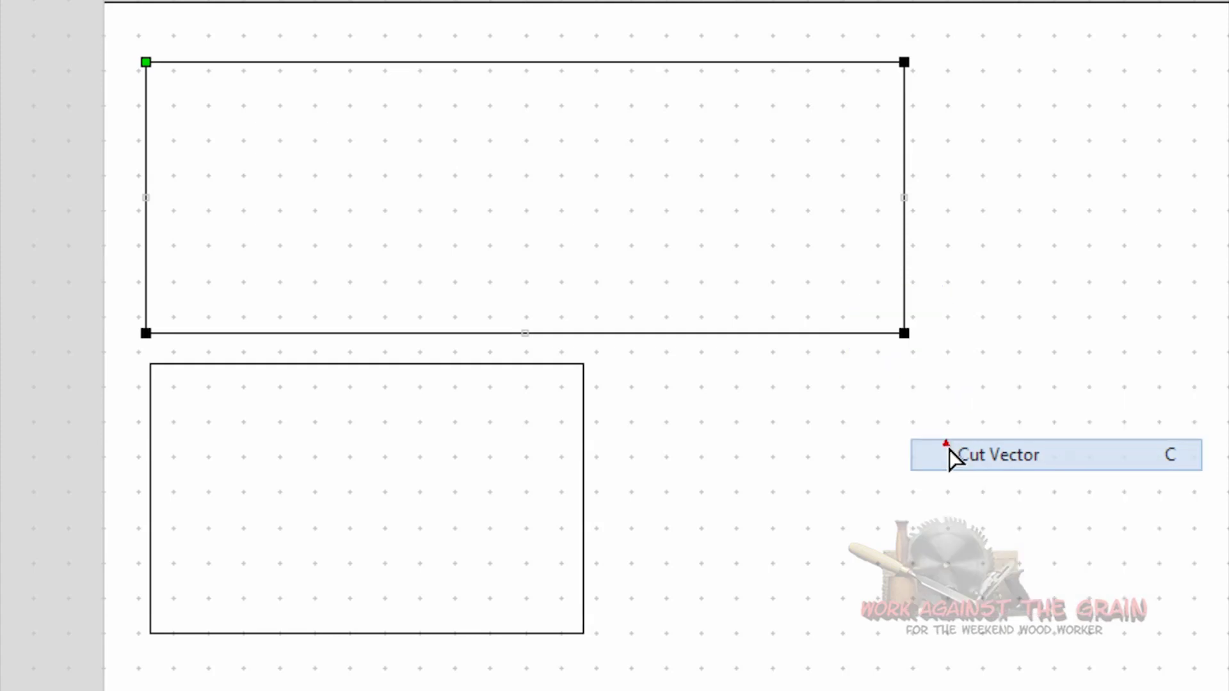
{"action": "right_click", "coordinate": [145, 333]}
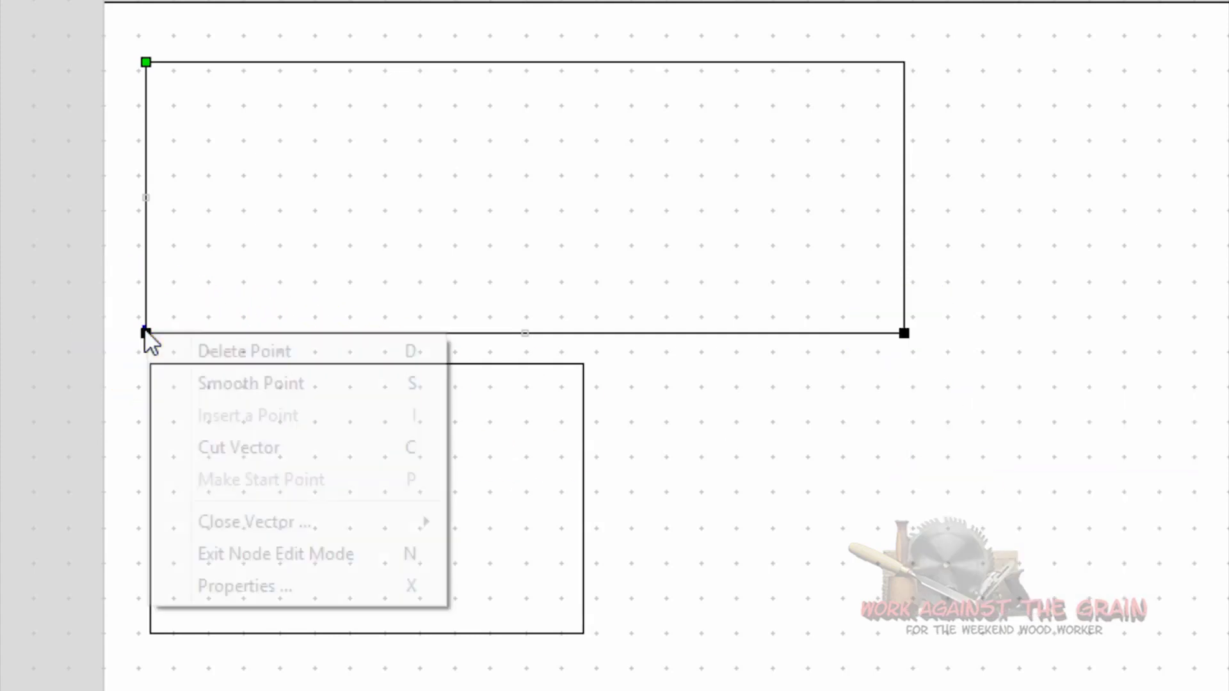
{"action": "left_click", "coordinate": [209, 446]}
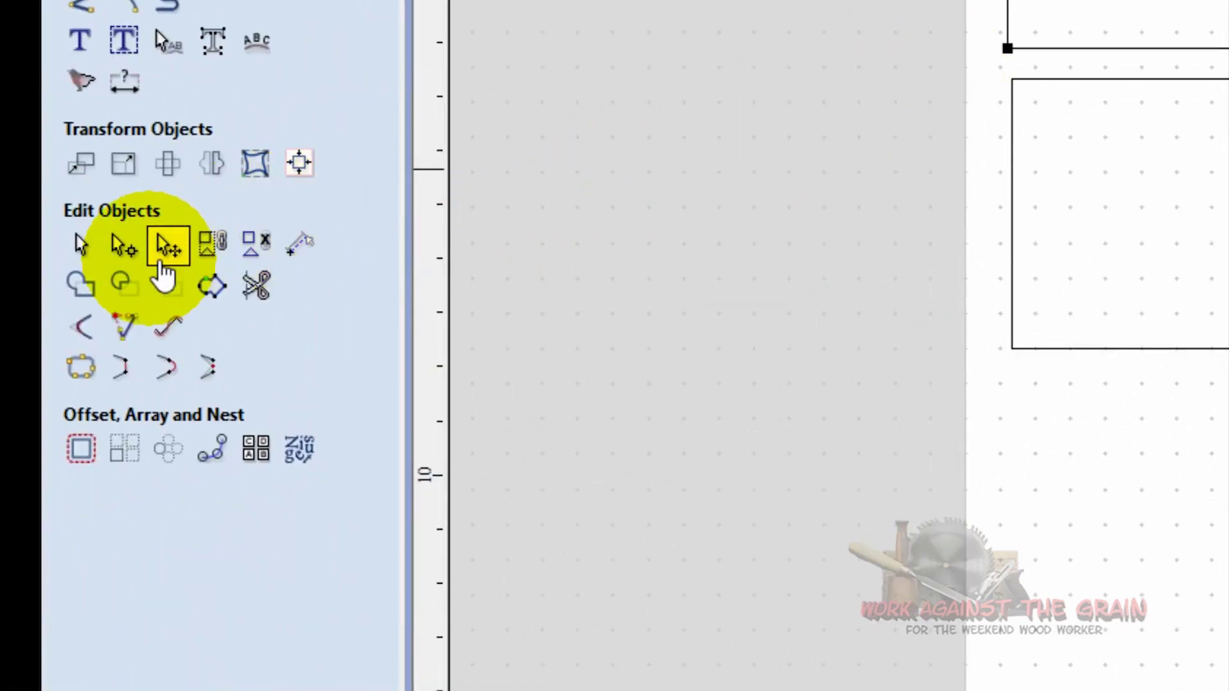
{"action": "left_click", "coordinate": [89, 257]}
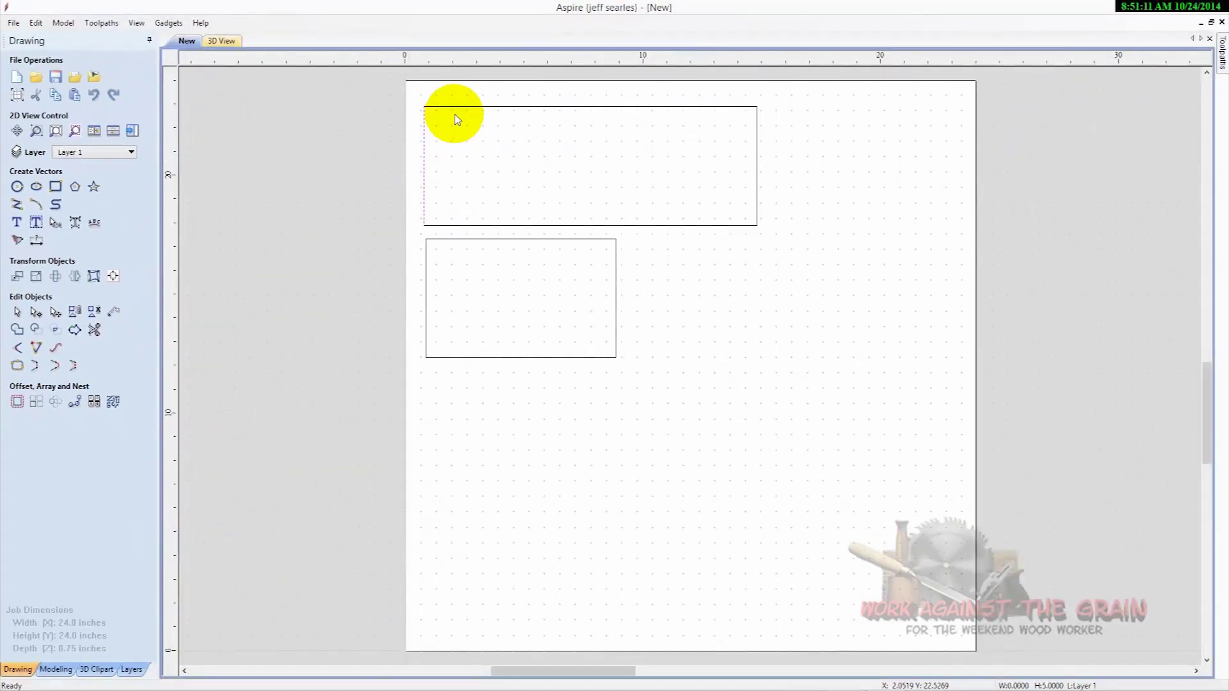
Select the sides of the 14-inch rectangle one at a time to check that each is a separate line.
{"action": "left_click", "coordinate": [474, 226]}
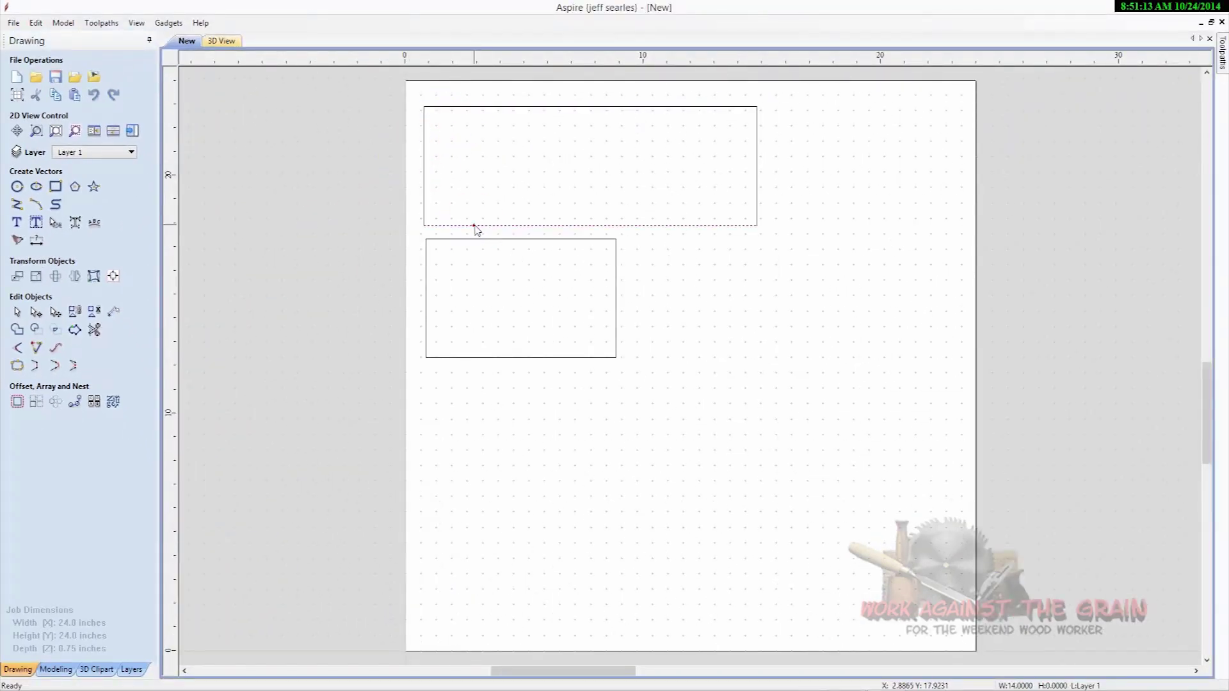
{"action": "left_click", "coordinate": [759, 155]}
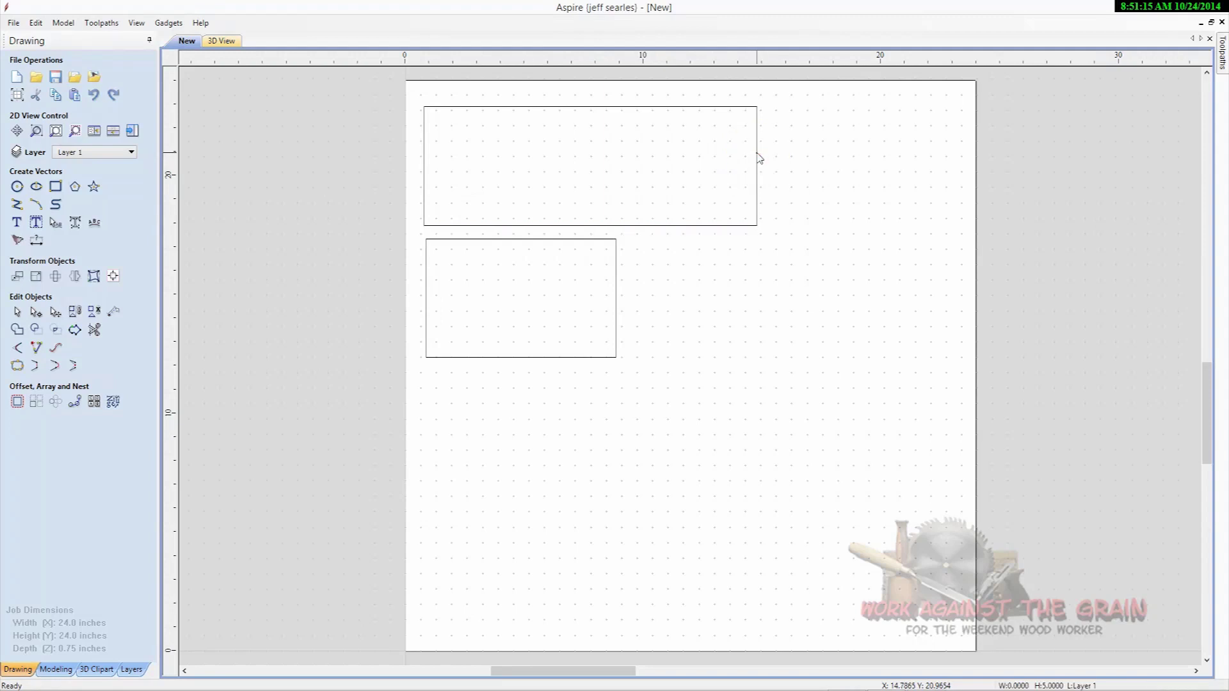
{"action": "left_click", "coordinate": [666, 109]}
{"action": "left_click", "coordinate": [625, 232]}
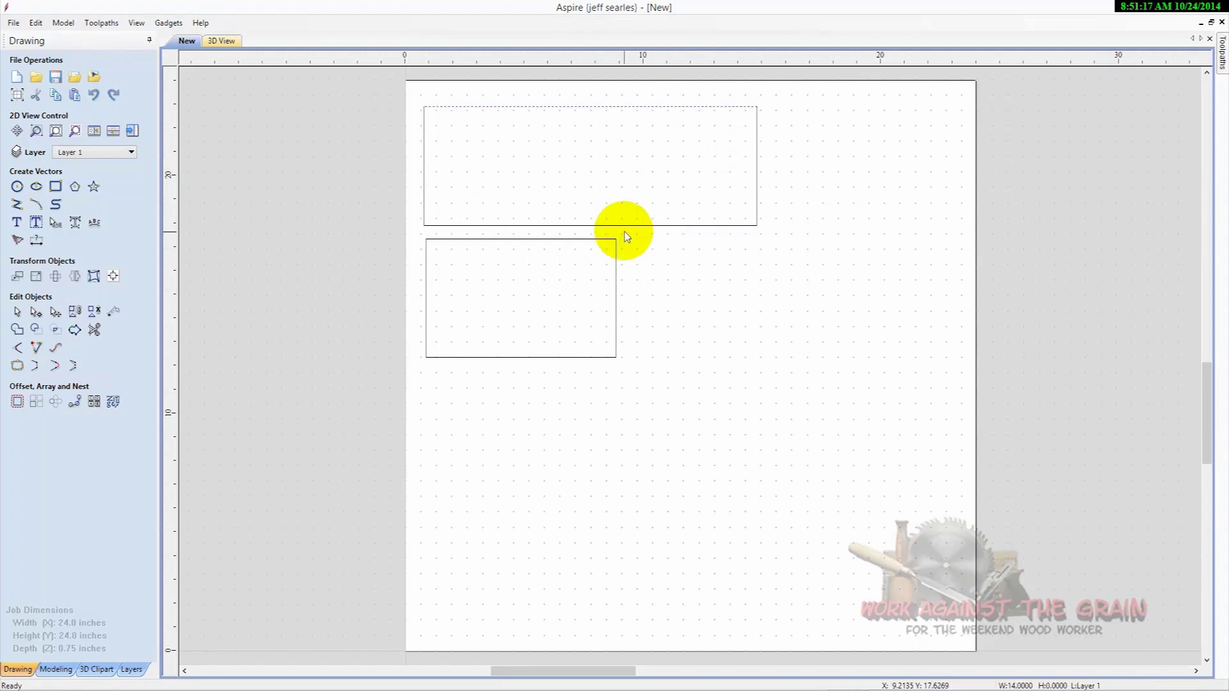
{"action": "left_click", "coordinate": [425, 170]}
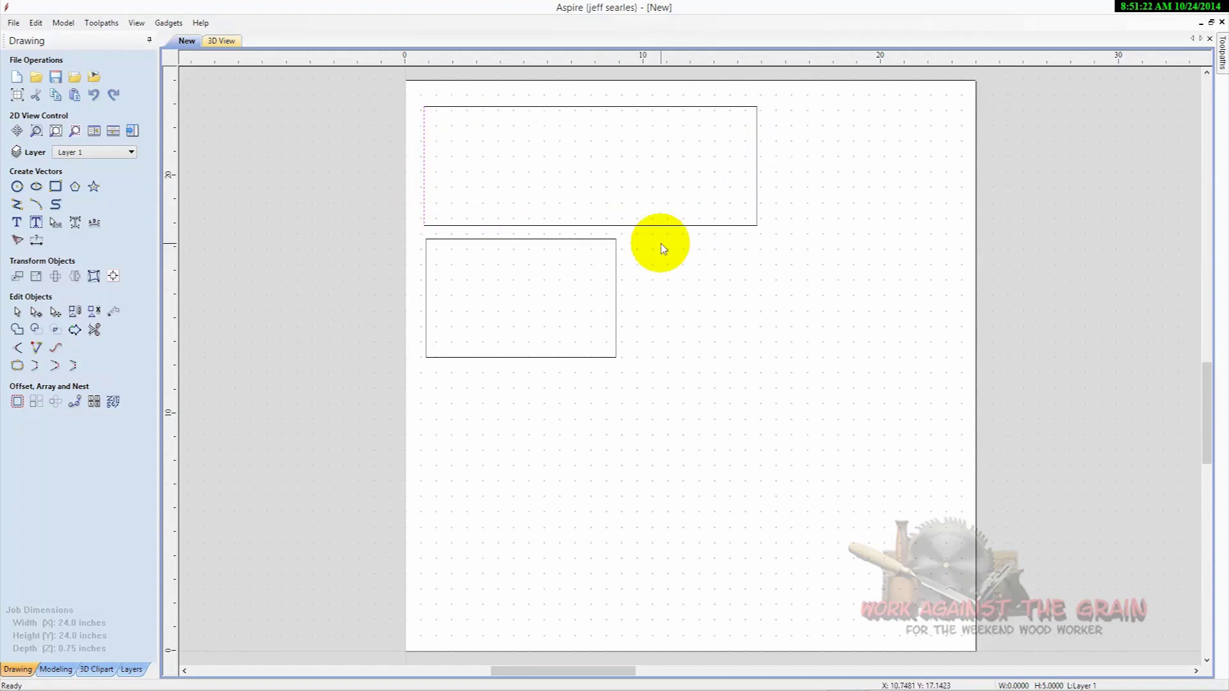
Cut the 8-inch rectangle's vector at all four corner points in node editing, and return to normal selection mode.
{"action": "left_click", "coordinate": [616, 315]}
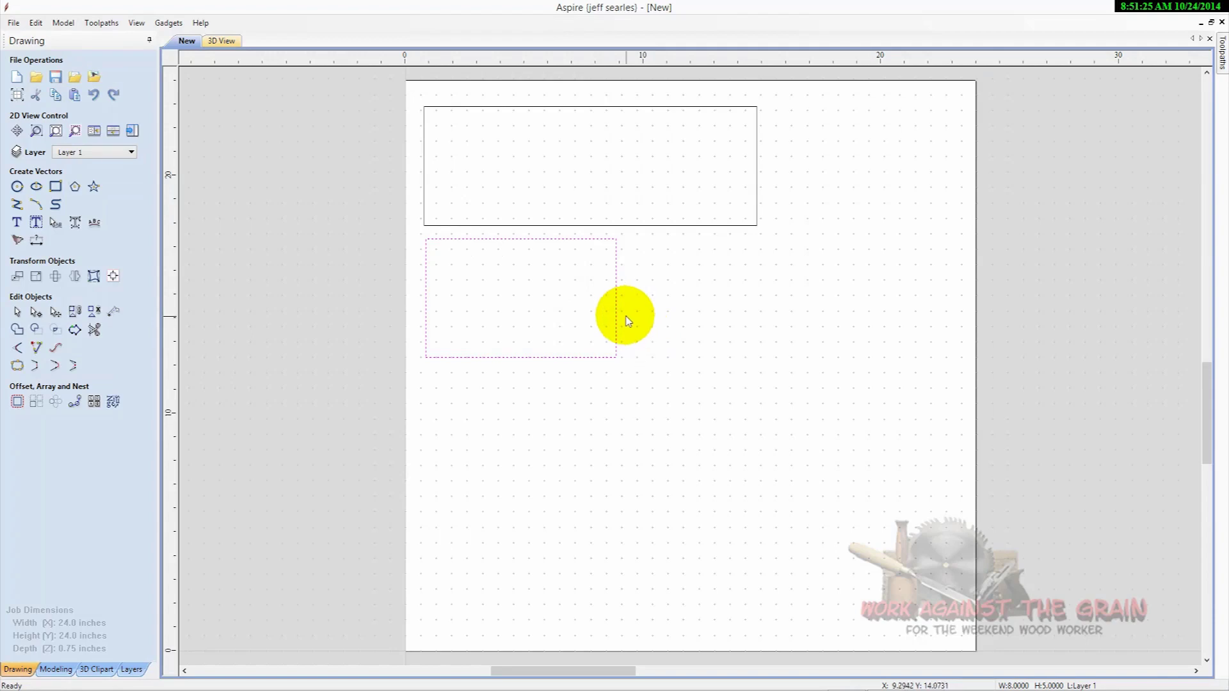
{"action": "left_click", "coordinate": [616, 311]}
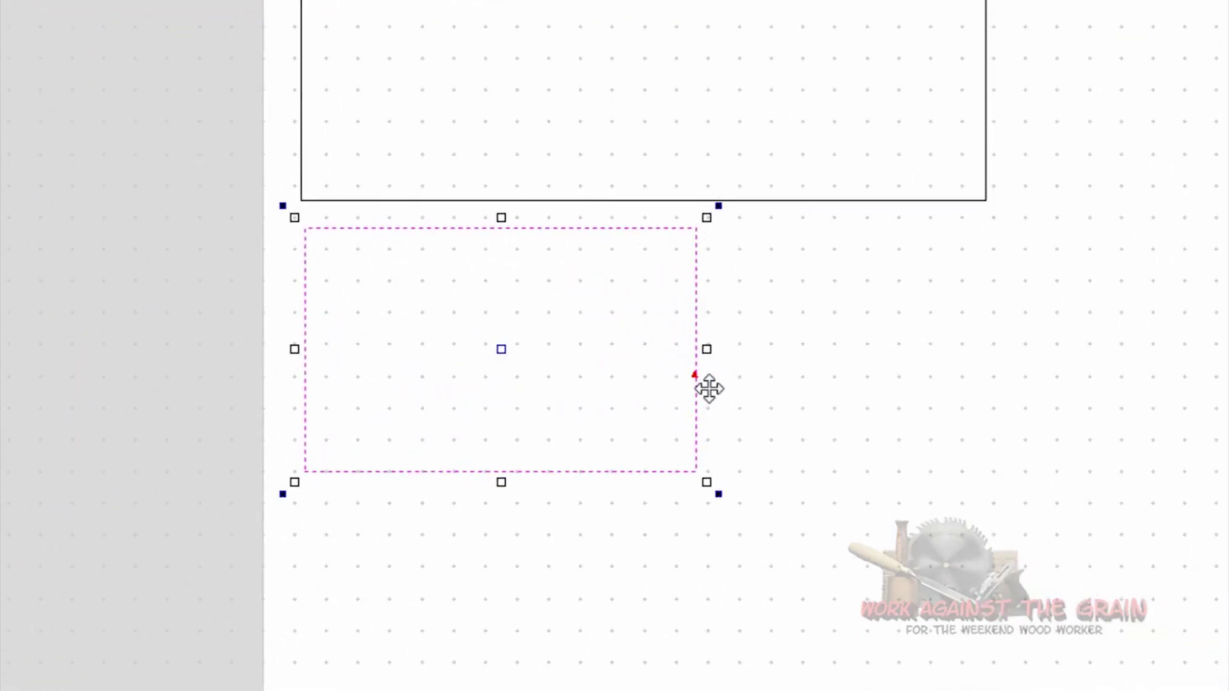
{"action": "left_click", "coordinate": [709, 388]}
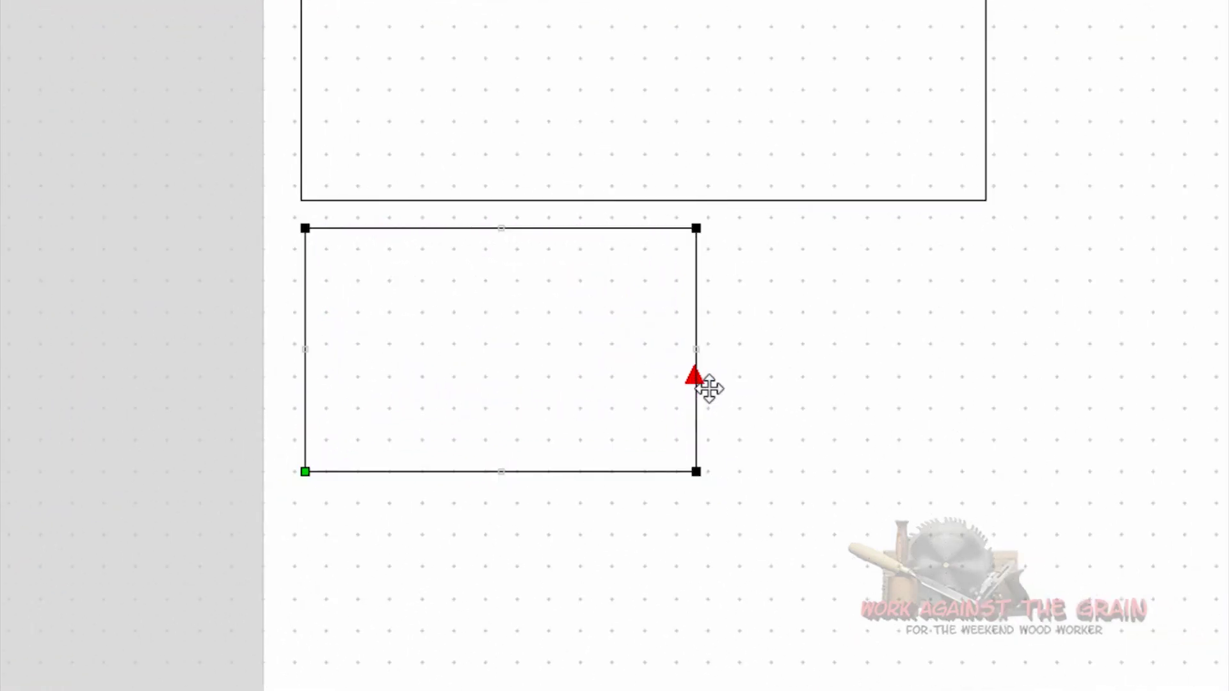
{"action": "right_click", "coordinate": [306, 229]}
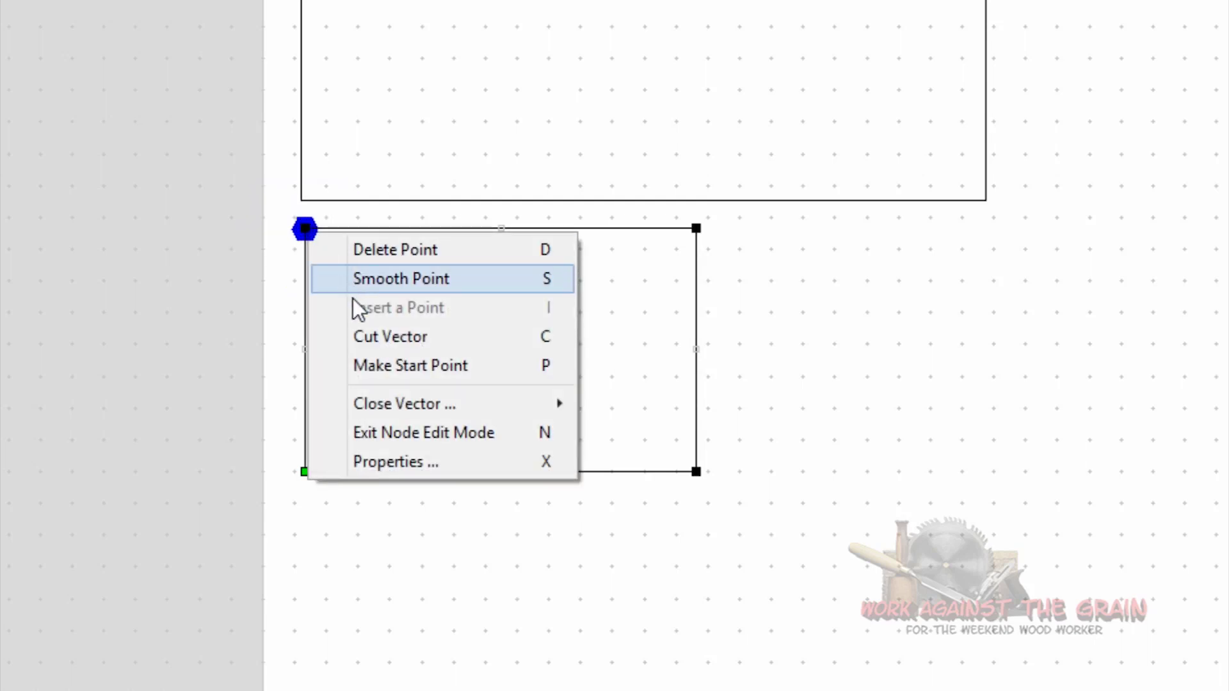
{"action": "left_click", "coordinate": [358, 336]}
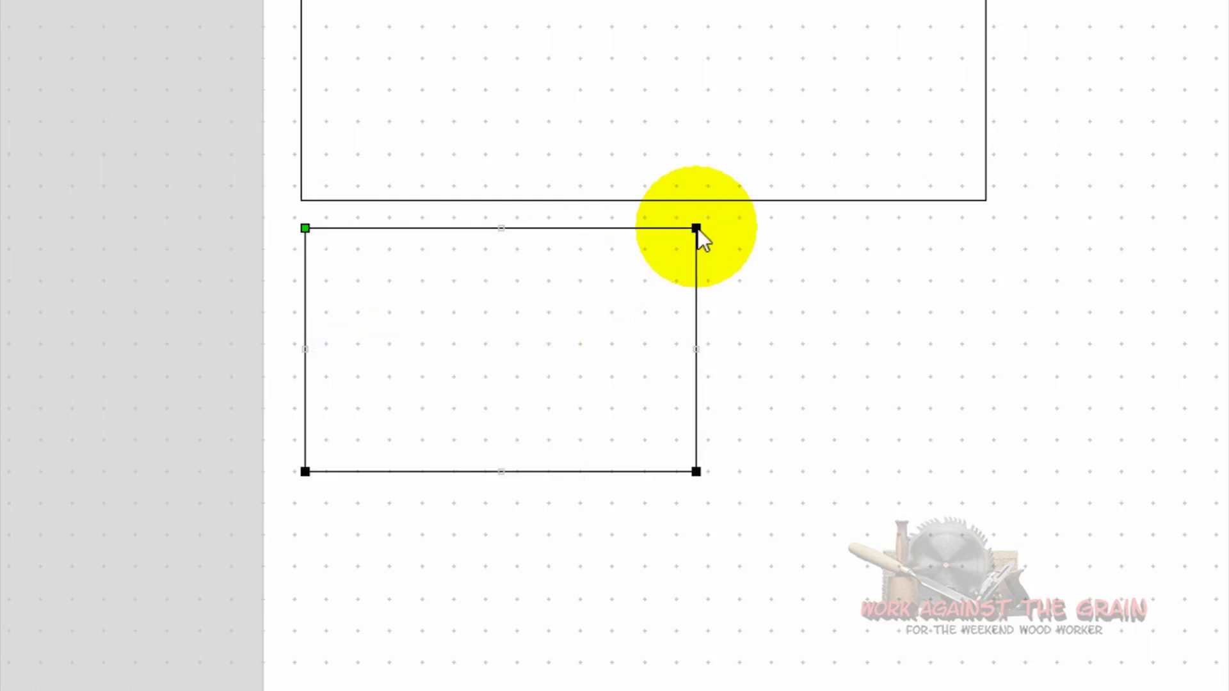
{"action": "right_click", "coordinate": [697, 233]}
{"action": "left_click", "coordinate": [753, 340]}
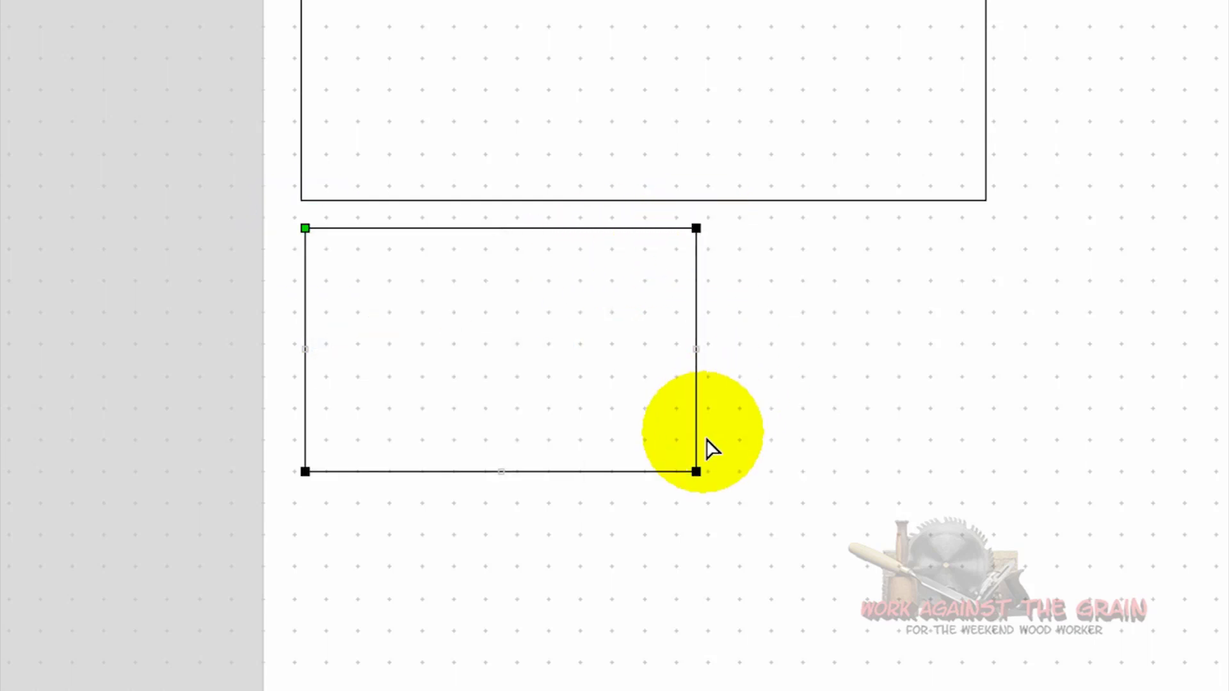
{"action": "right_click", "coordinate": [696, 472]}
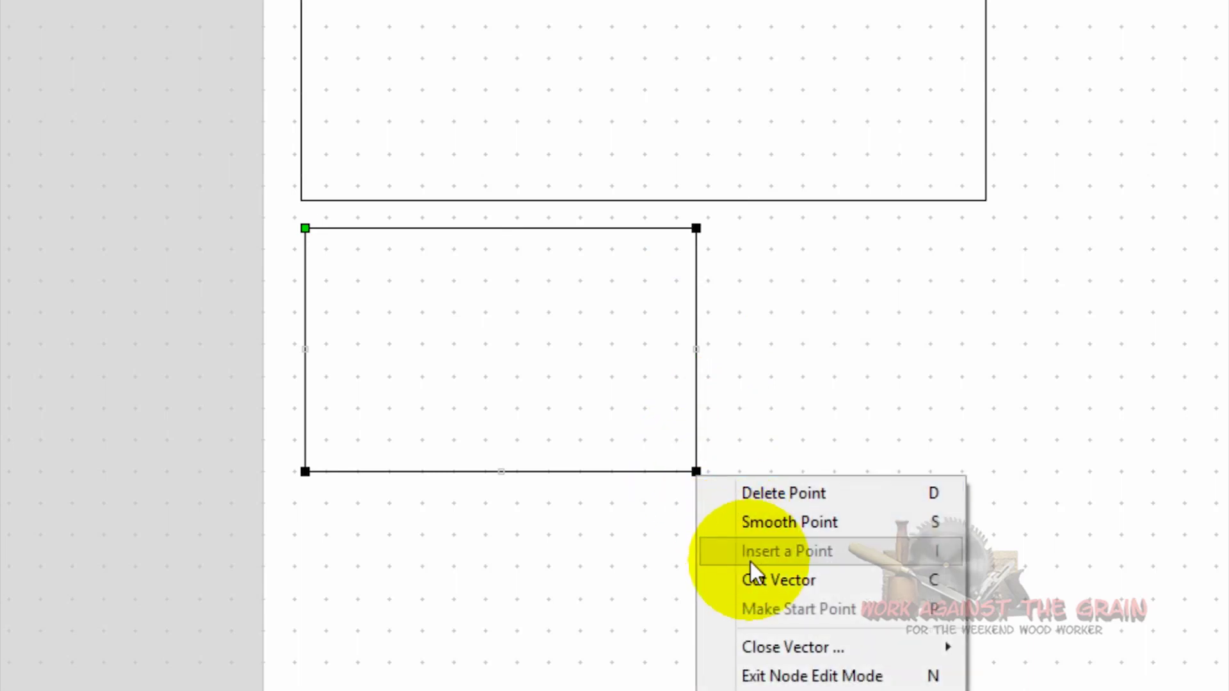
{"action": "left_click", "coordinate": [762, 581]}
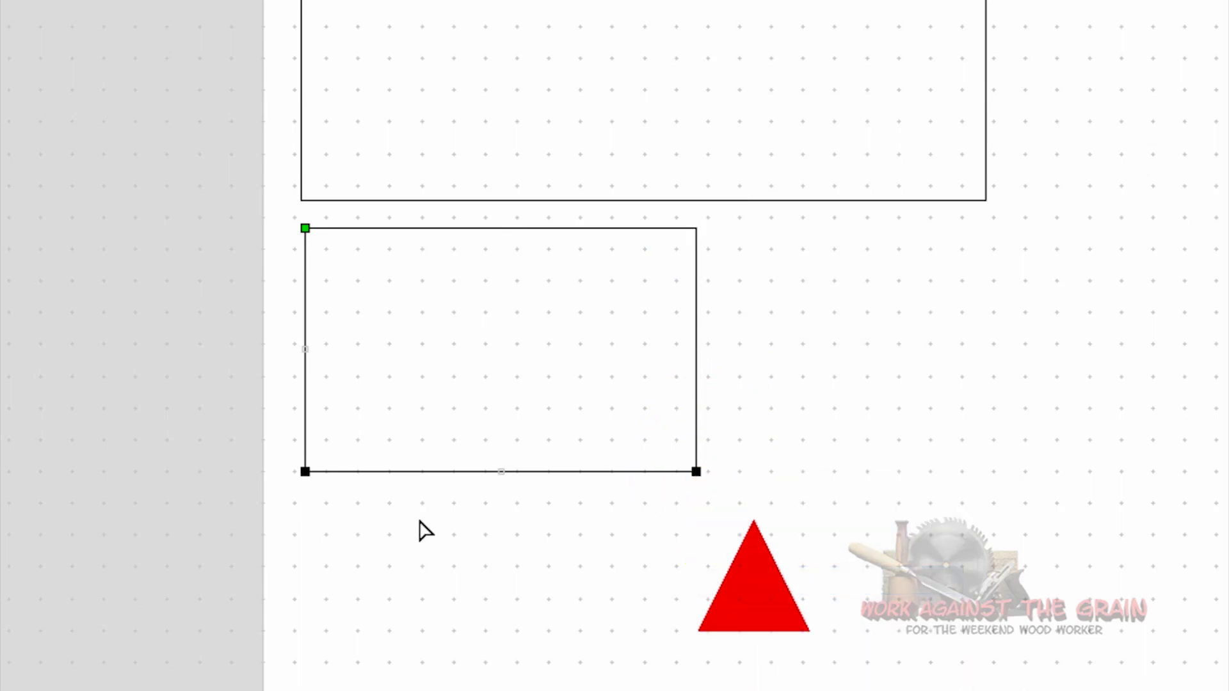
{"action": "right_click", "coordinate": [306, 474]}
{"action": "left_click", "coordinate": [368, 584]}
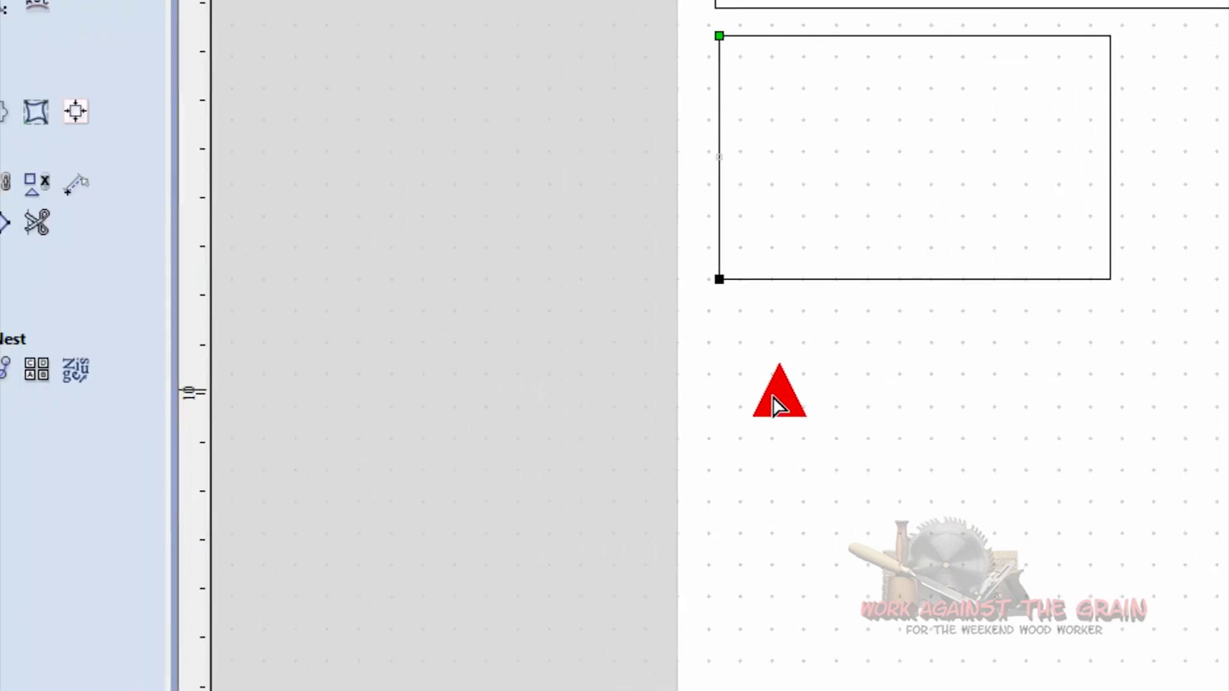
{"action": "left_click", "coordinate": [99, 94]}
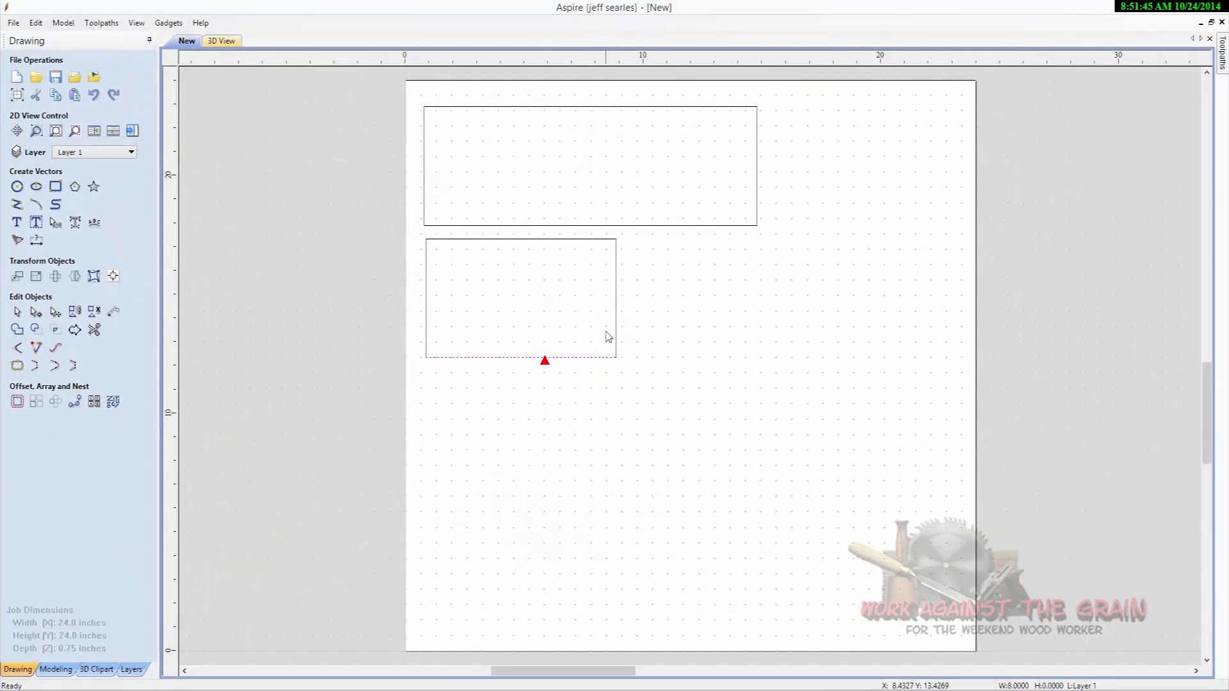
Check individual sides of the 8-inch and 14-inch rectangles to see whether each selects as its own line.
{"action": "left_click", "coordinate": [425, 286]}
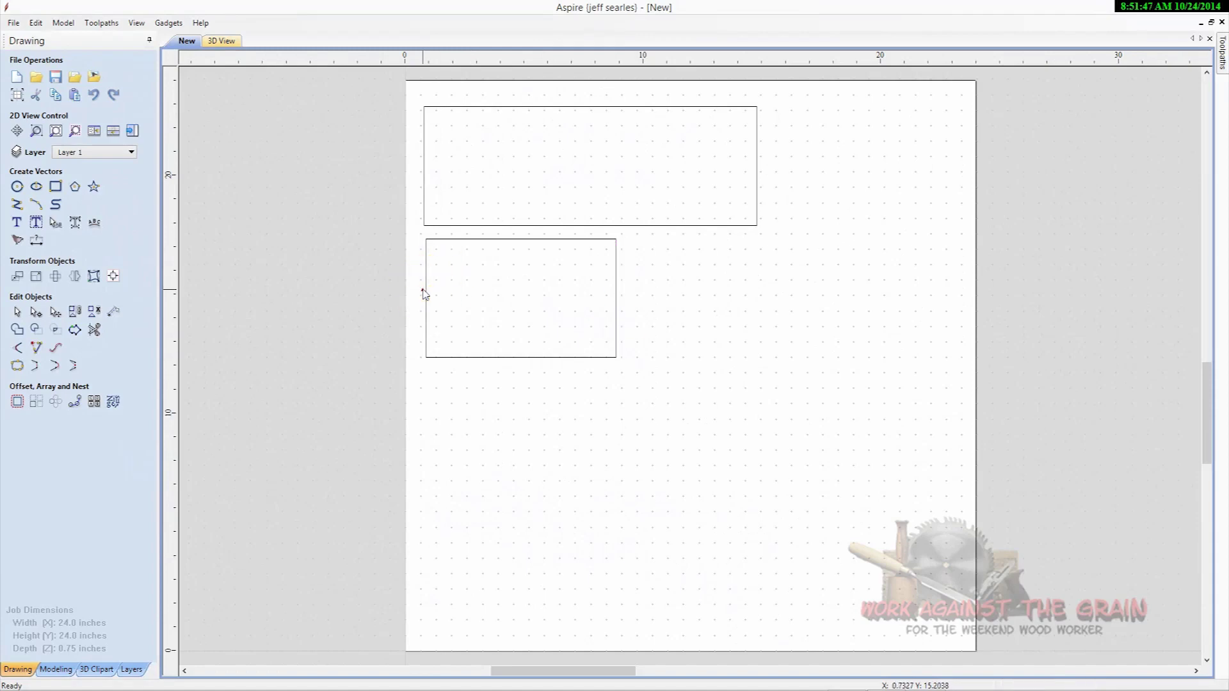
{"action": "left_click", "coordinate": [760, 170]}
{"action": "left_click", "coordinate": [674, 225]}
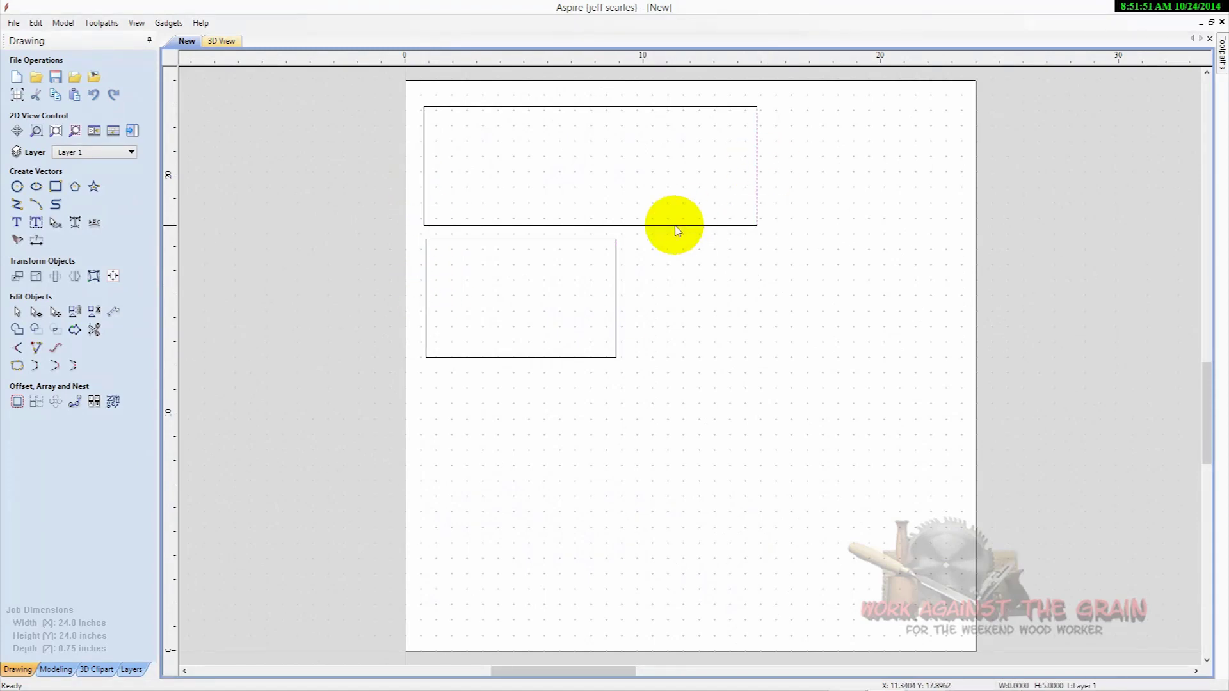
Select all lines of both rectangles, copy them directly below the originals, and deselect the copies.
{"action": "left_click_drag", "start_coordinate": [779, 442], "coordinate": [491, 129]}
{"action": "left_click_drag", "start_coordinate": [851, 493], "coordinate": [402, 108]}
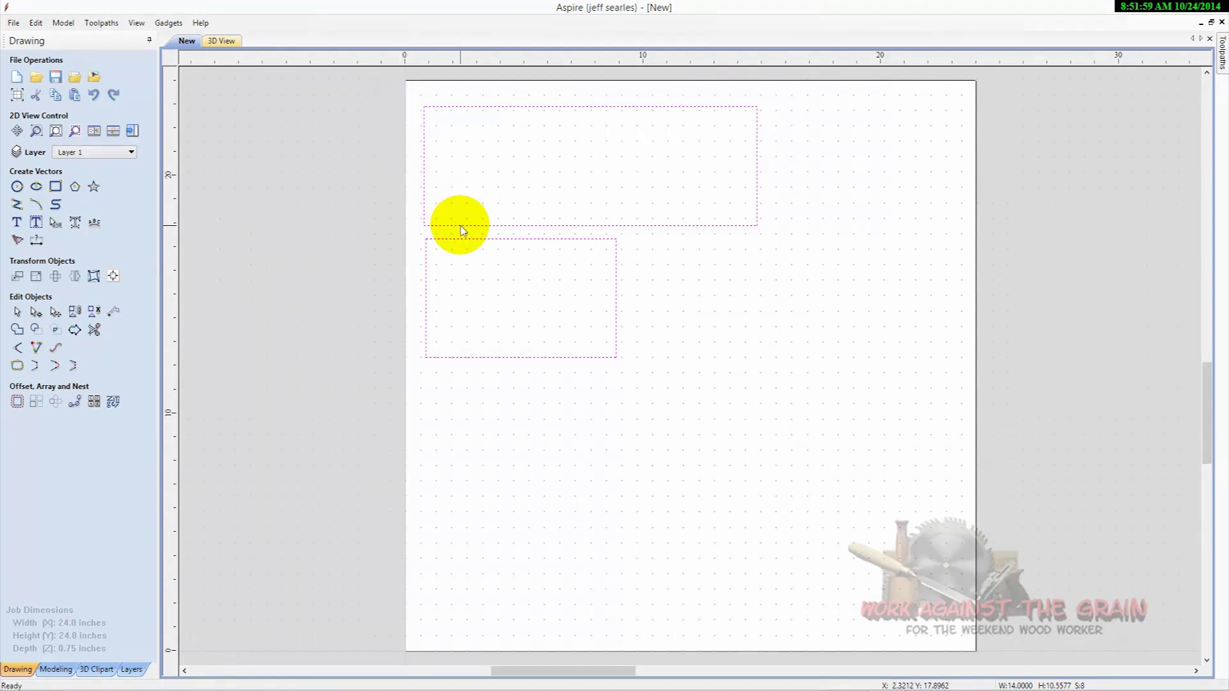
{"action": "left_click", "coordinate": [462, 227]}
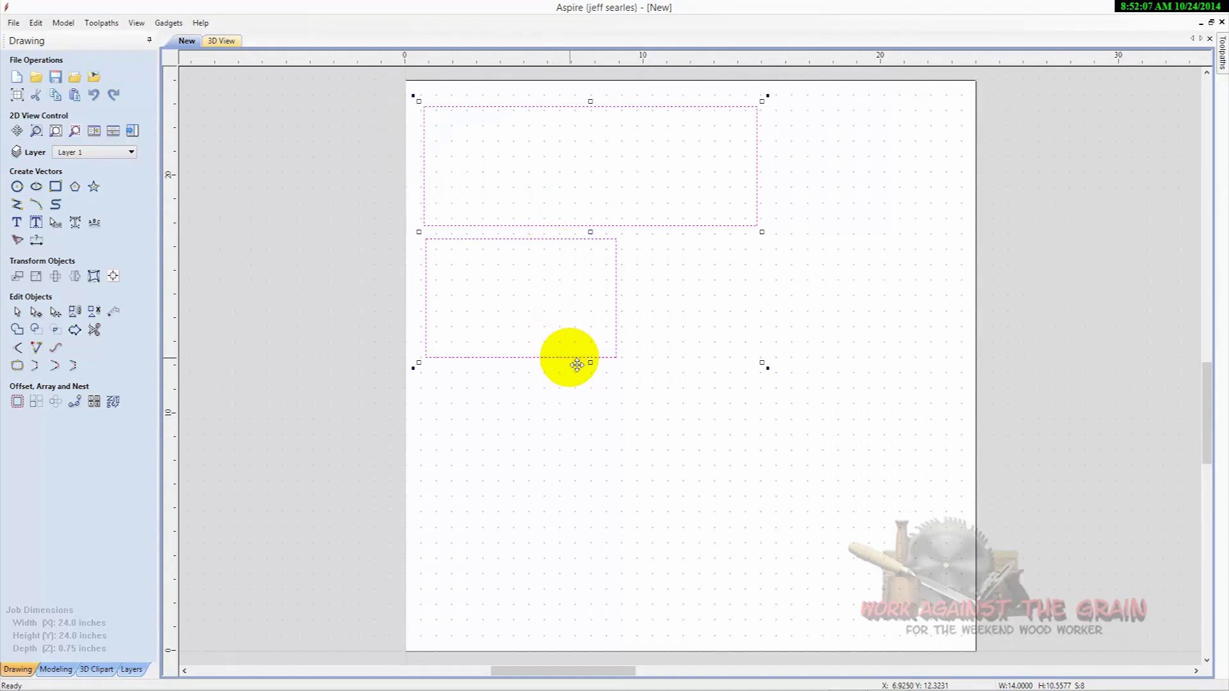
{"action": "left_click_drag", "start_coordinate": [577, 364], "coordinate": [561, 629]}
{"action": "left_click", "coordinate": [340, 466]}
Select individual sides of the copied rectangles to check that they are still separate lines.
{"action": "left_click", "coordinate": [425, 414]}
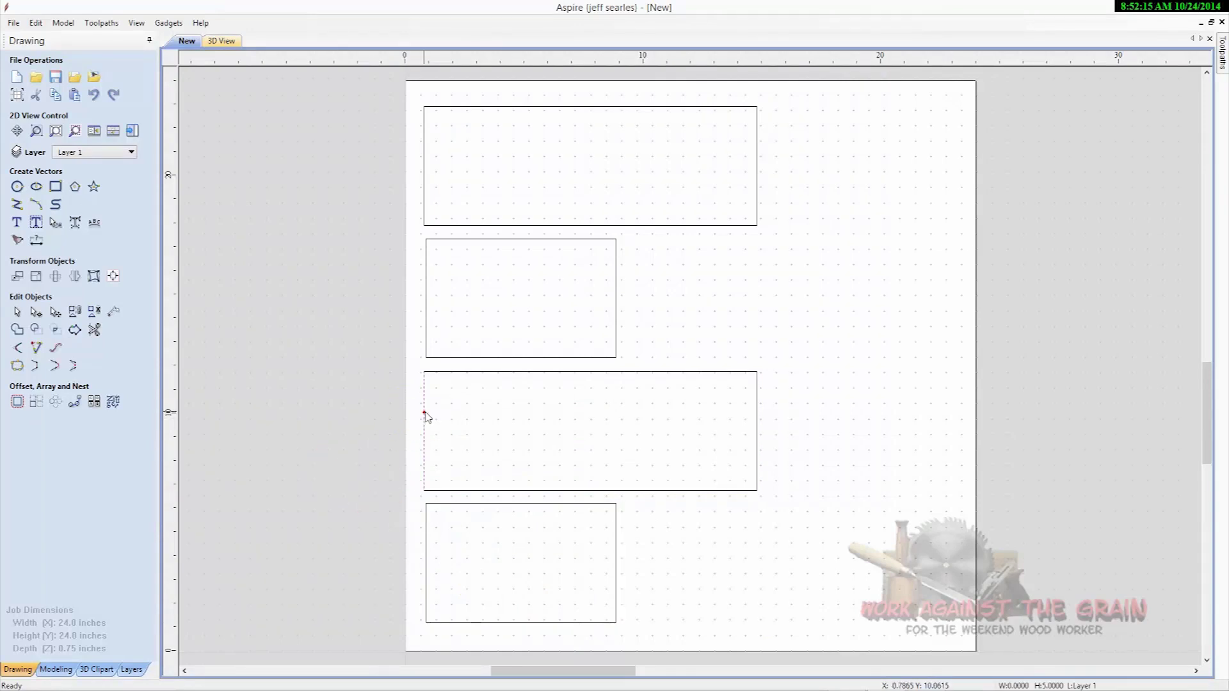
{"action": "left_click", "coordinate": [758, 422]}
{"action": "left_click", "coordinate": [720, 383]}
{"action": "left_click", "coordinate": [756, 402]}
{"action": "left_click", "coordinate": [719, 372]}
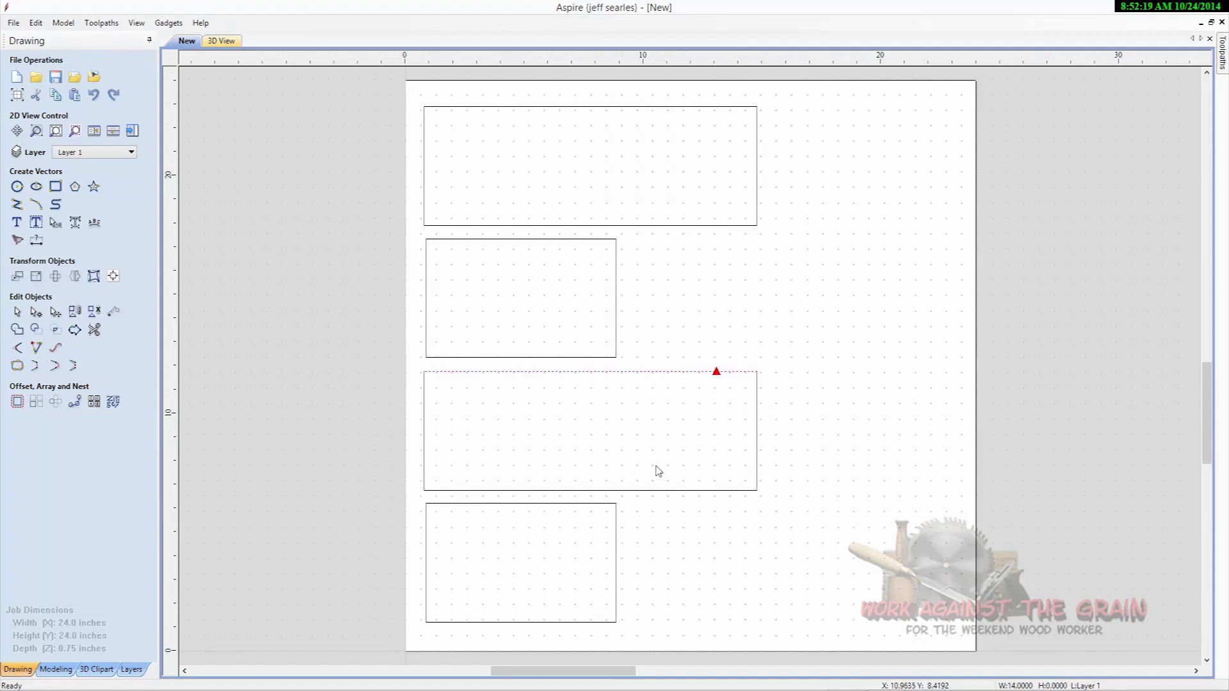
{"action": "left_click", "coordinate": [616, 532]}
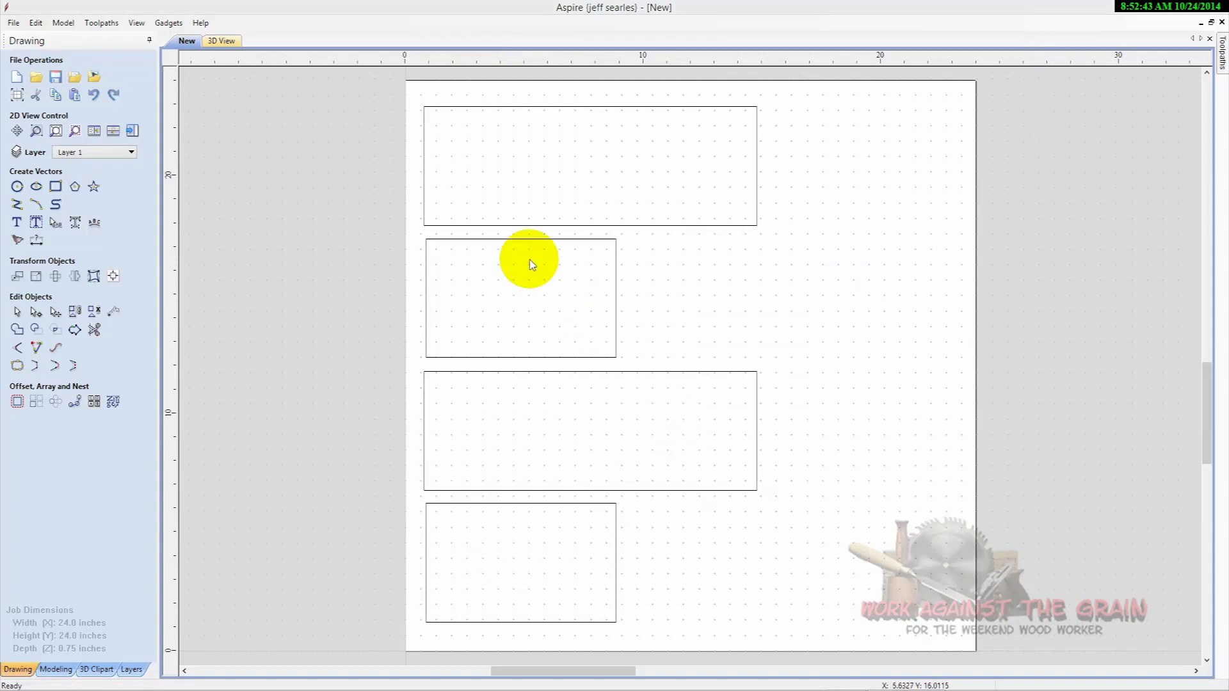
Select the vertical end lines of both 14-inch rectangles together.
{"action": "left_click", "coordinate": [423, 165]}
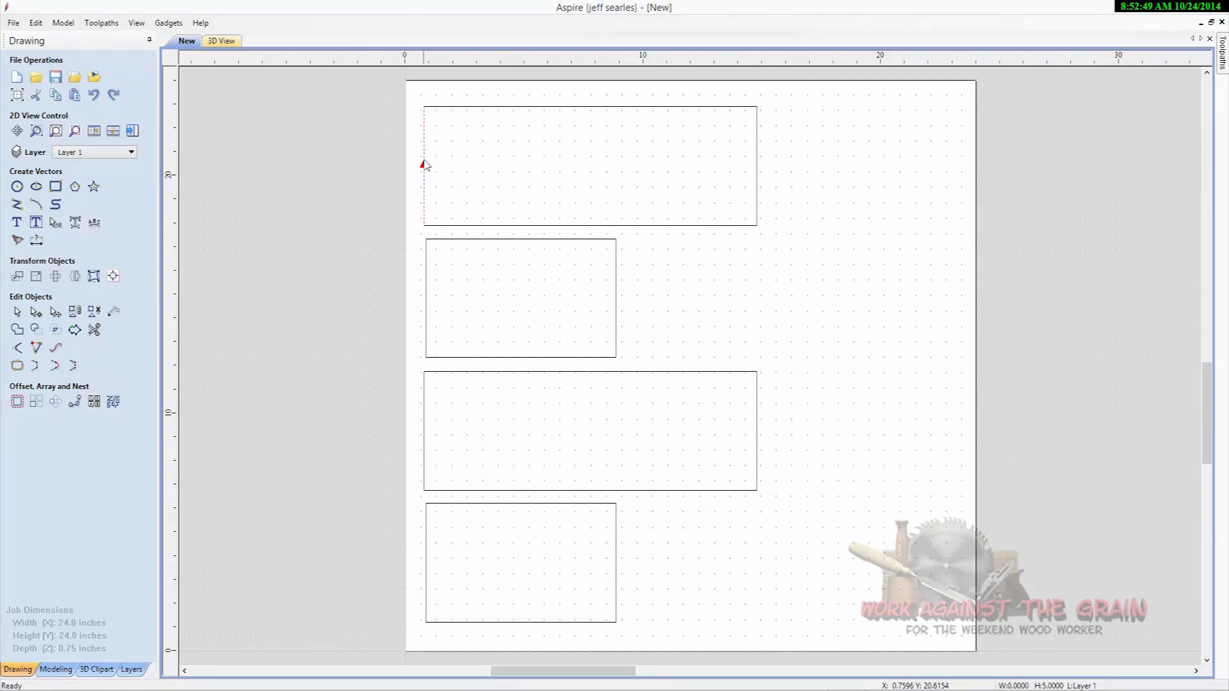
{"action": "left_click", "coordinate": [757, 169], "text": "shift"}
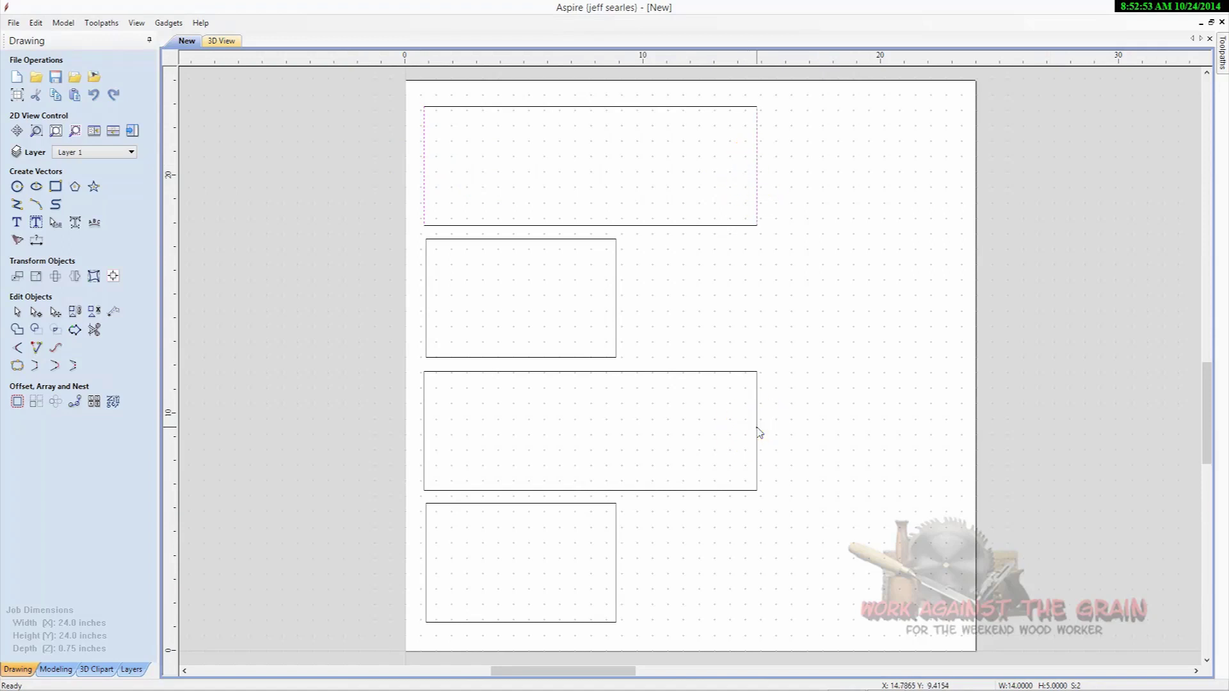
{"action": "left_click", "coordinate": [423, 425], "text": "shift"}
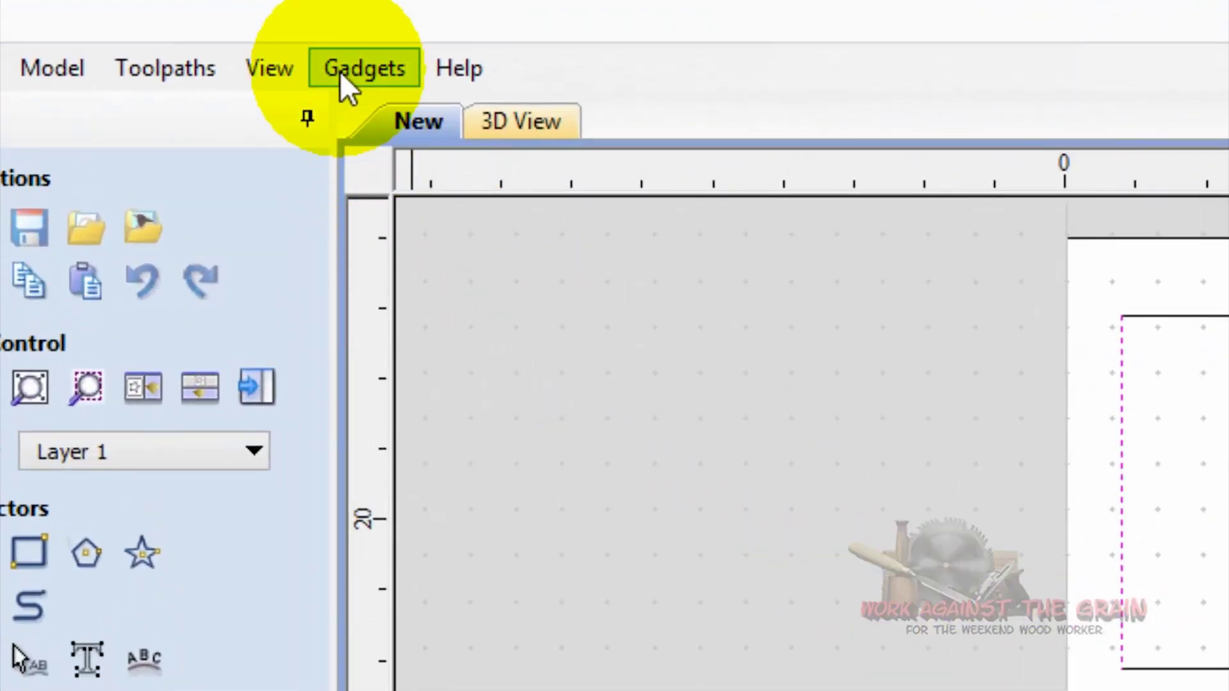
Create two dovetails per selected end line with the Dovetail Pin Creator, 0.75 wide, 0.75 deep, at a 20-degree angle.
{"action": "left_click", "coordinate": [340, 71]}
{"action": "mouse_move", "coordinate": [376, 115]}
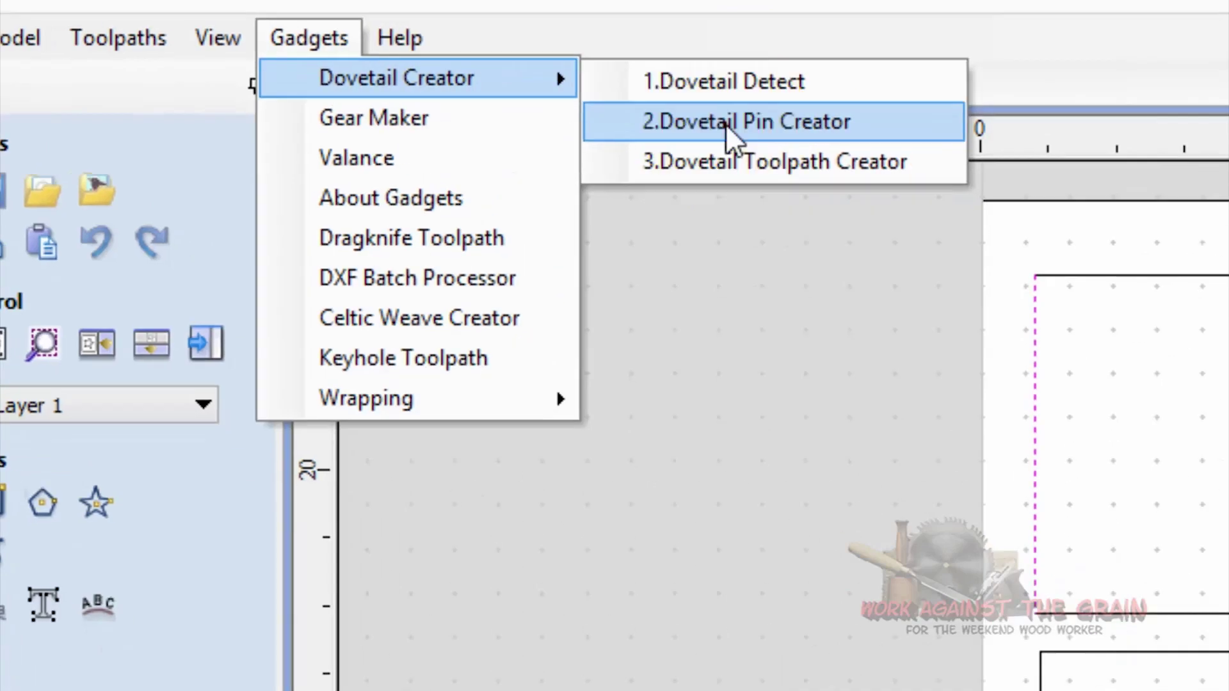
{"action": "left_click", "coordinate": [799, 156]}
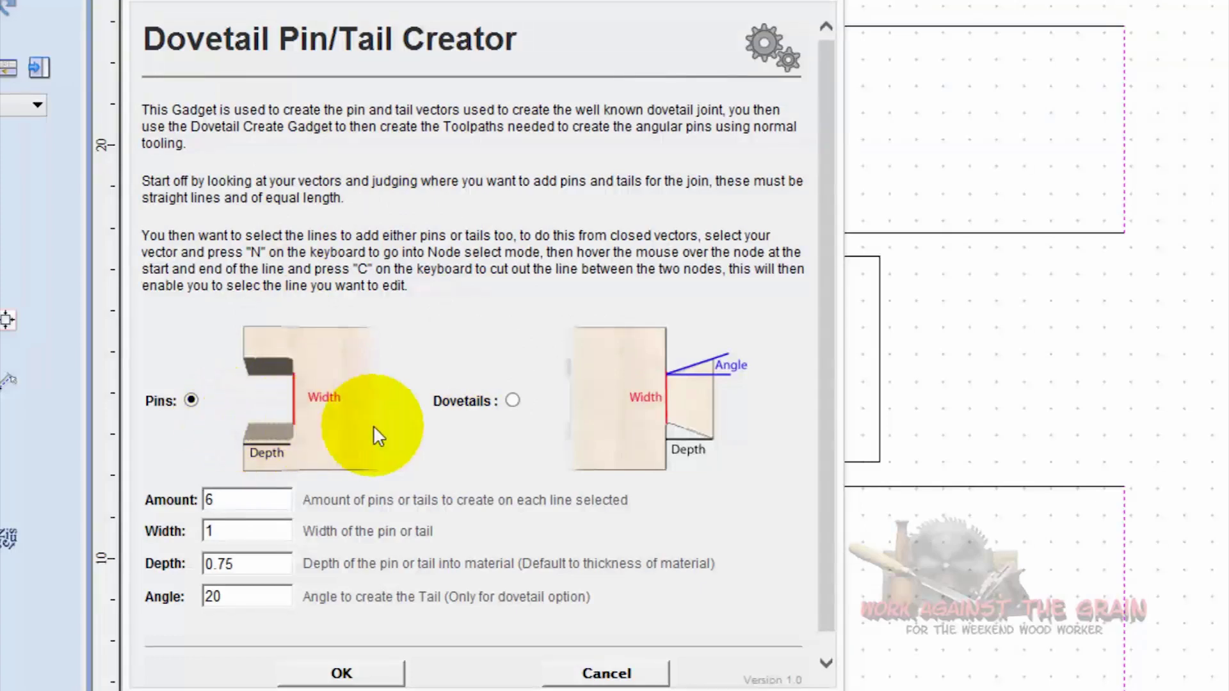
{"action": "left_click", "coordinate": [512, 401]}
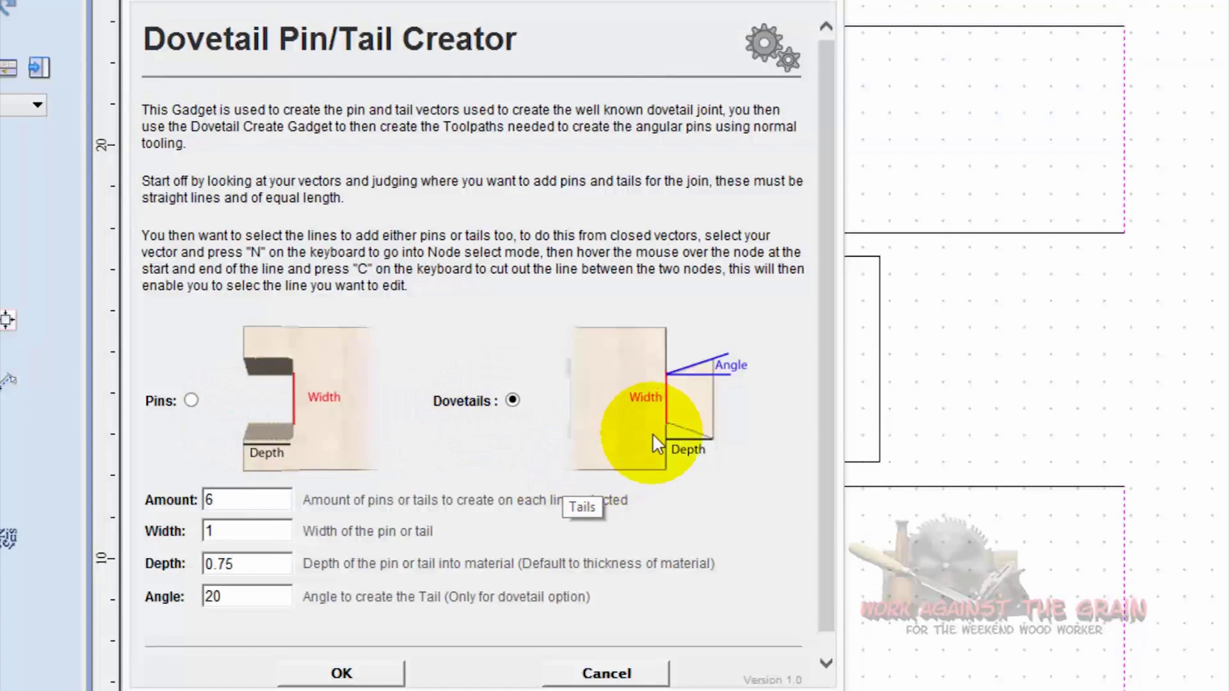
{"action": "left_click_drag", "start_coordinate": [230, 501], "coordinate": [206, 503]}
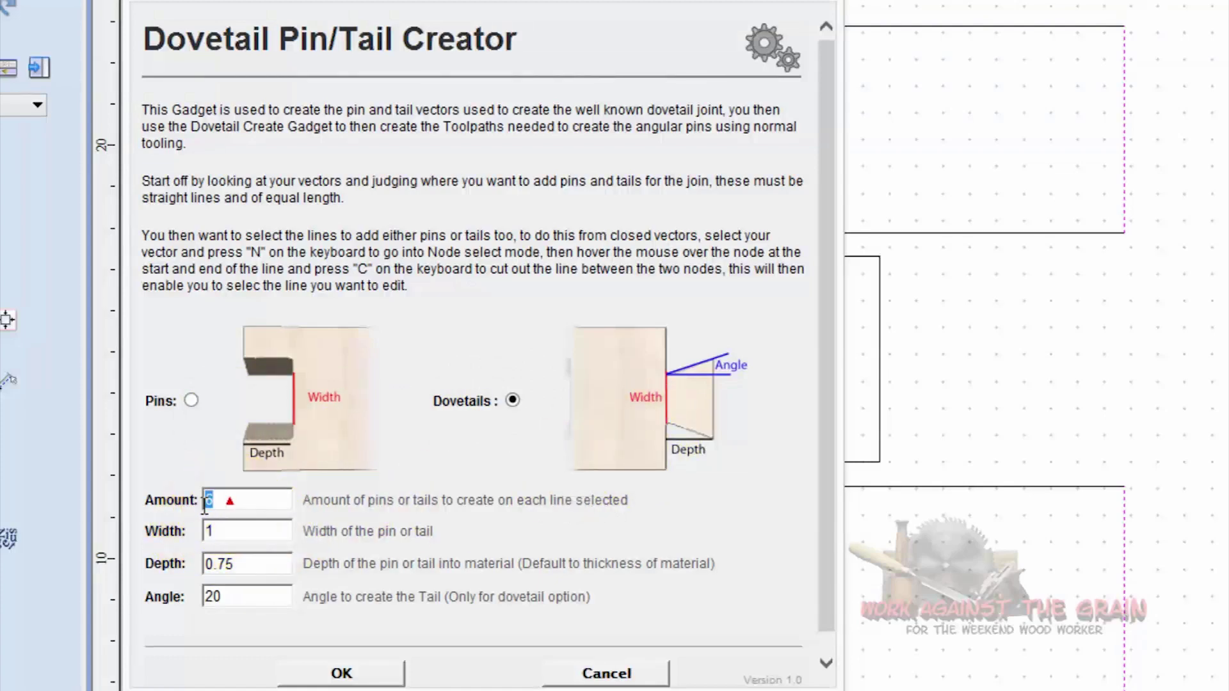
{"action": "type", "text": "2"}
{"action": "left_click_drag", "start_coordinate": [221, 532], "coordinate": [192, 535]}
{"action": "type", "text": ".7"}
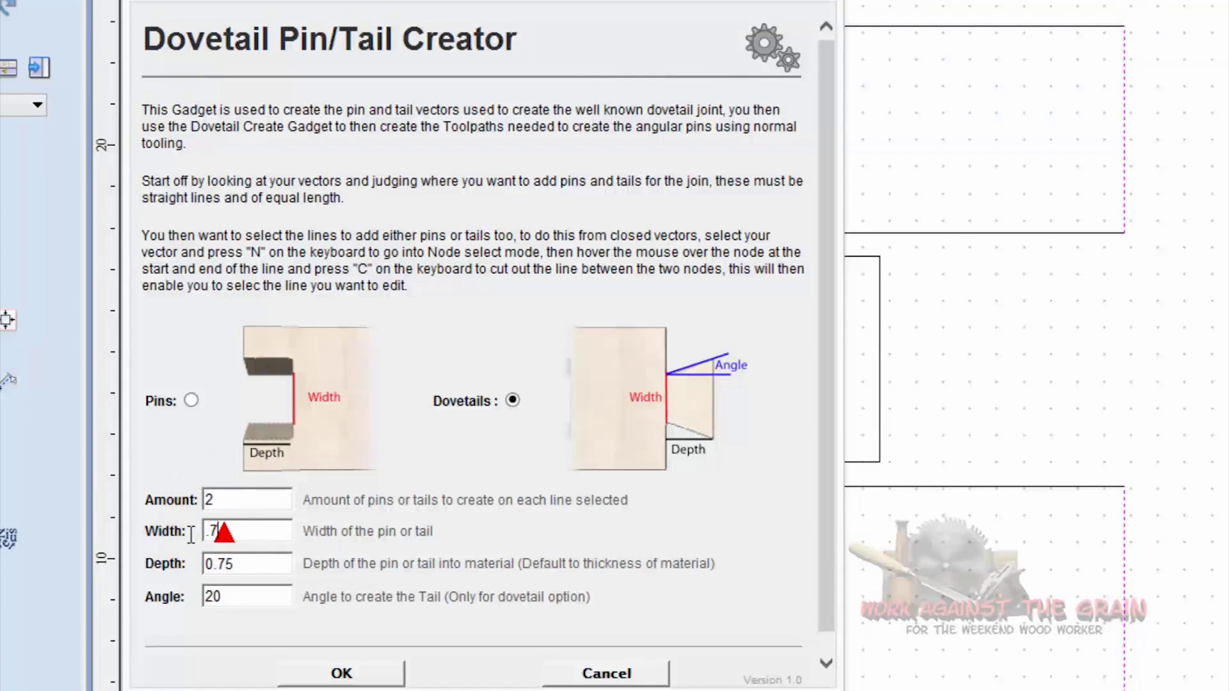
{"action": "type", "text": "5"}
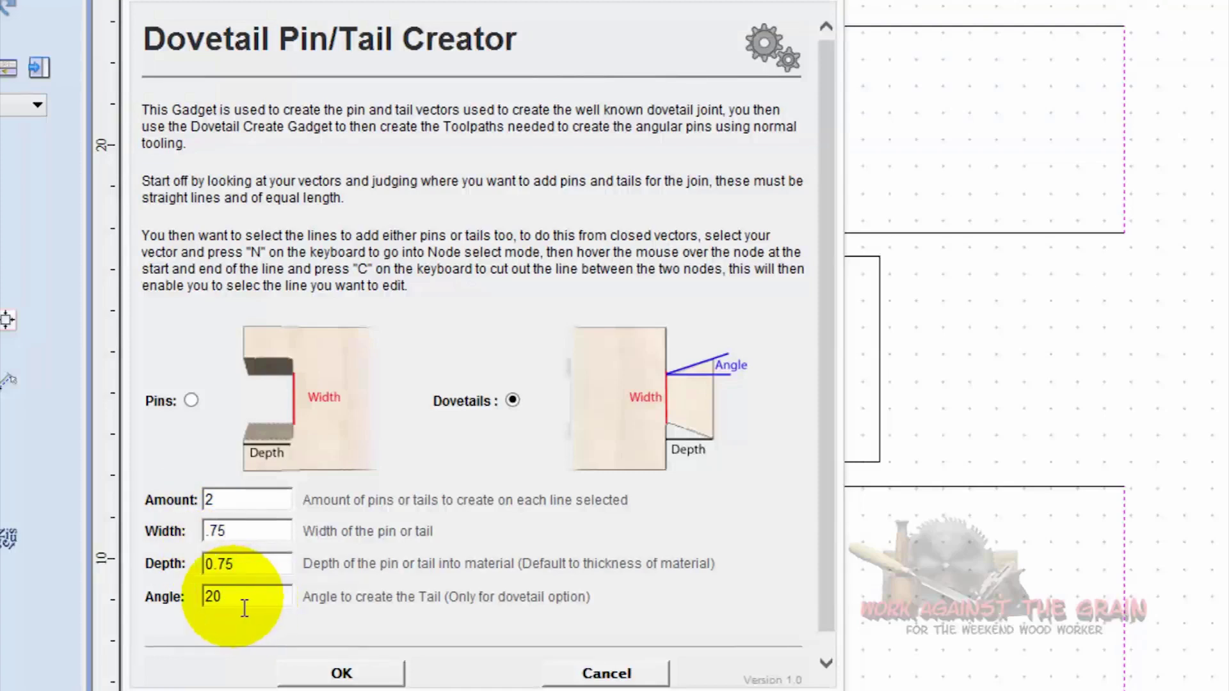
{"action": "left_click", "coordinate": [367, 677]}
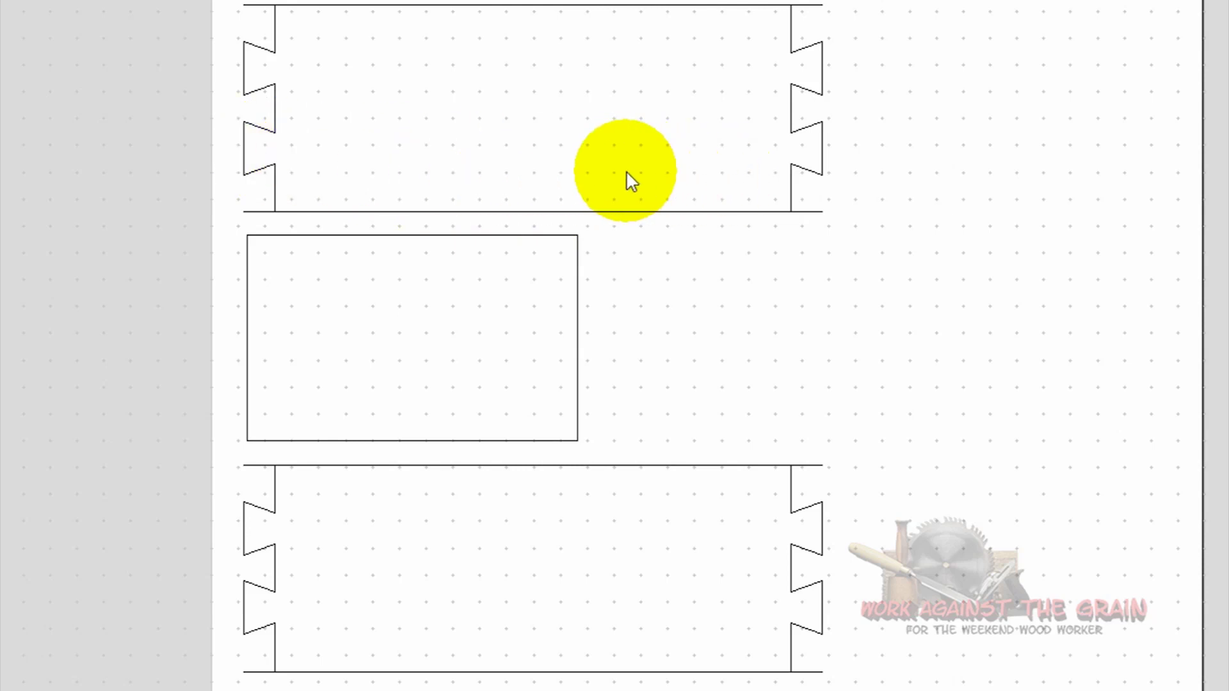
Add pins to the vertical end lines of both 8-inch rectangles, using amount 2, width 0.75 and depth 0.75.
{"action": "left_click", "coordinate": [249, 337]}
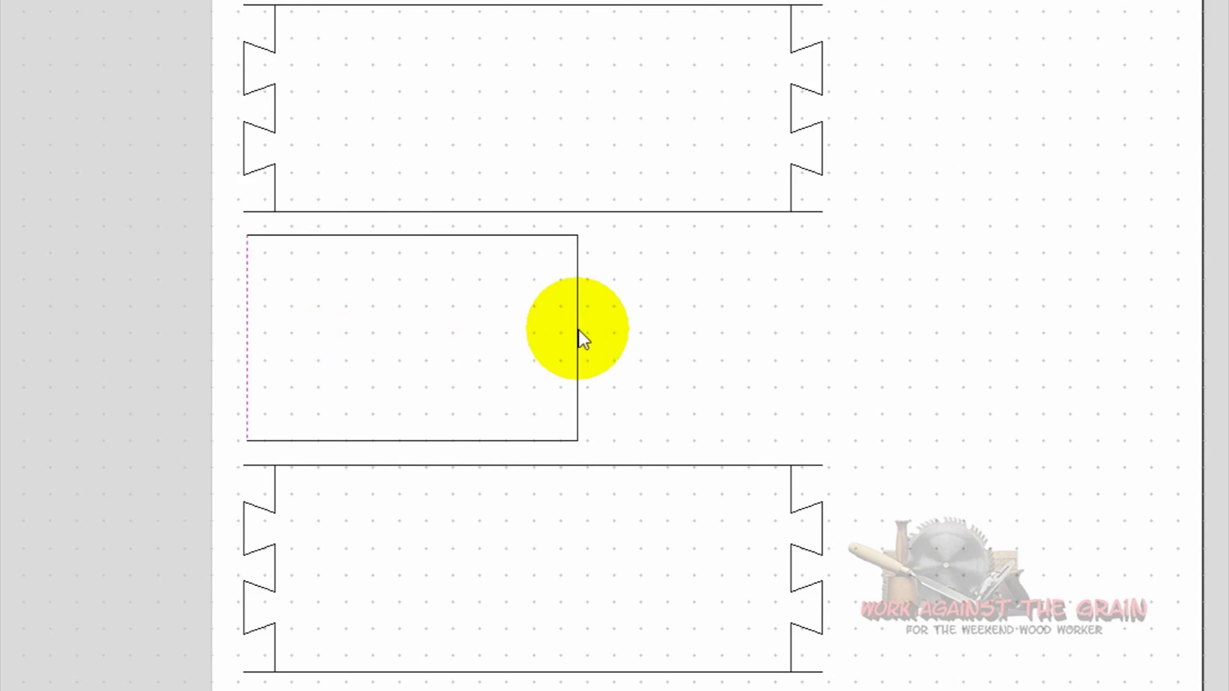
{"action": "left_click", "coordinate": [578, 337], "text": "shift"}
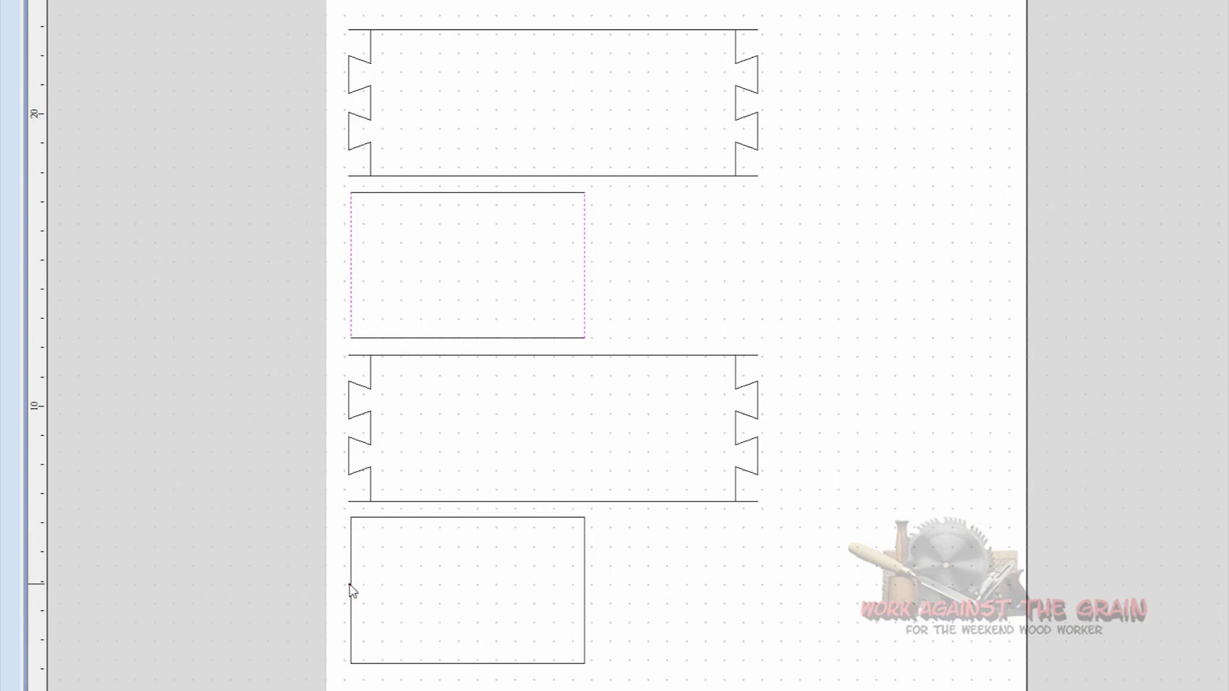
{"action": "left_click", "coordinate": [350, 584], "text": "shift"}
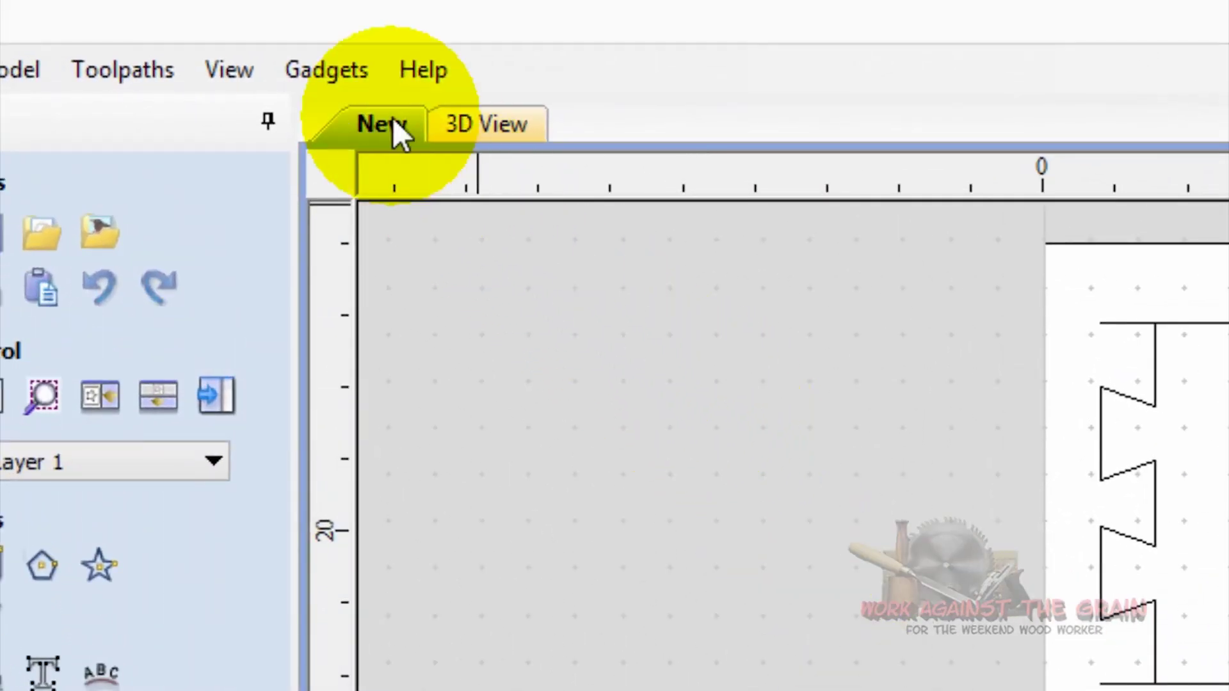
{"action": "left_click", "coordinate": [338, 76]}
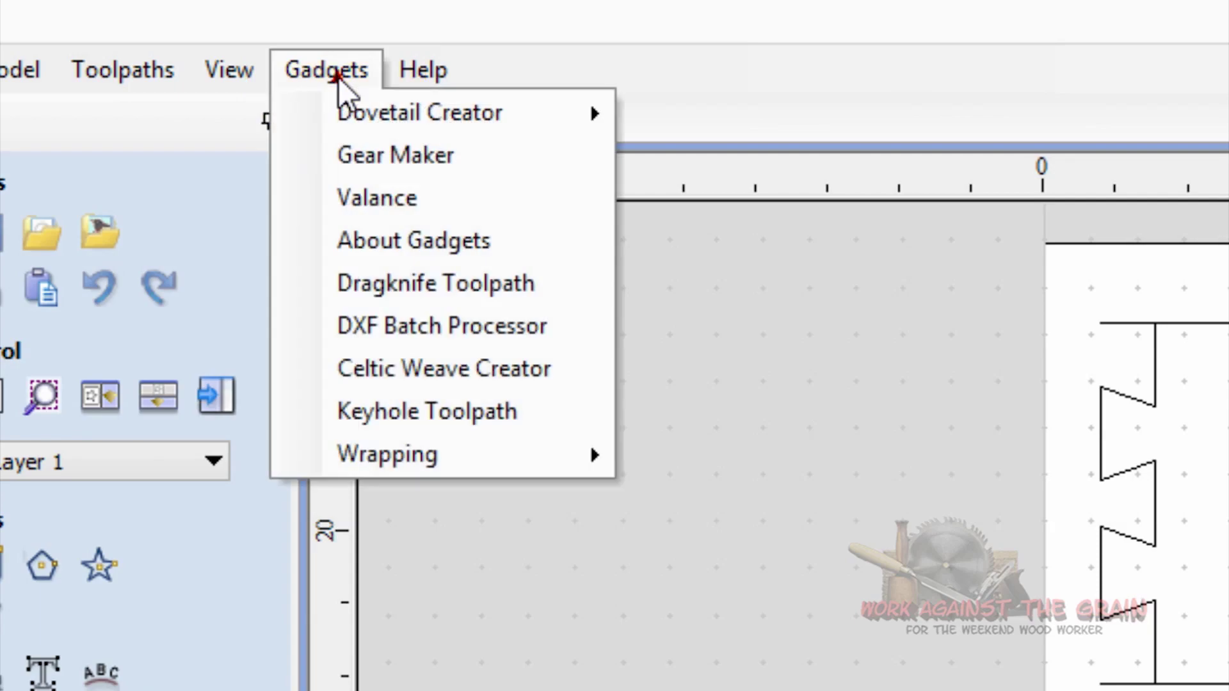
{"action": "left_click", "coordinate": [356, 109]}
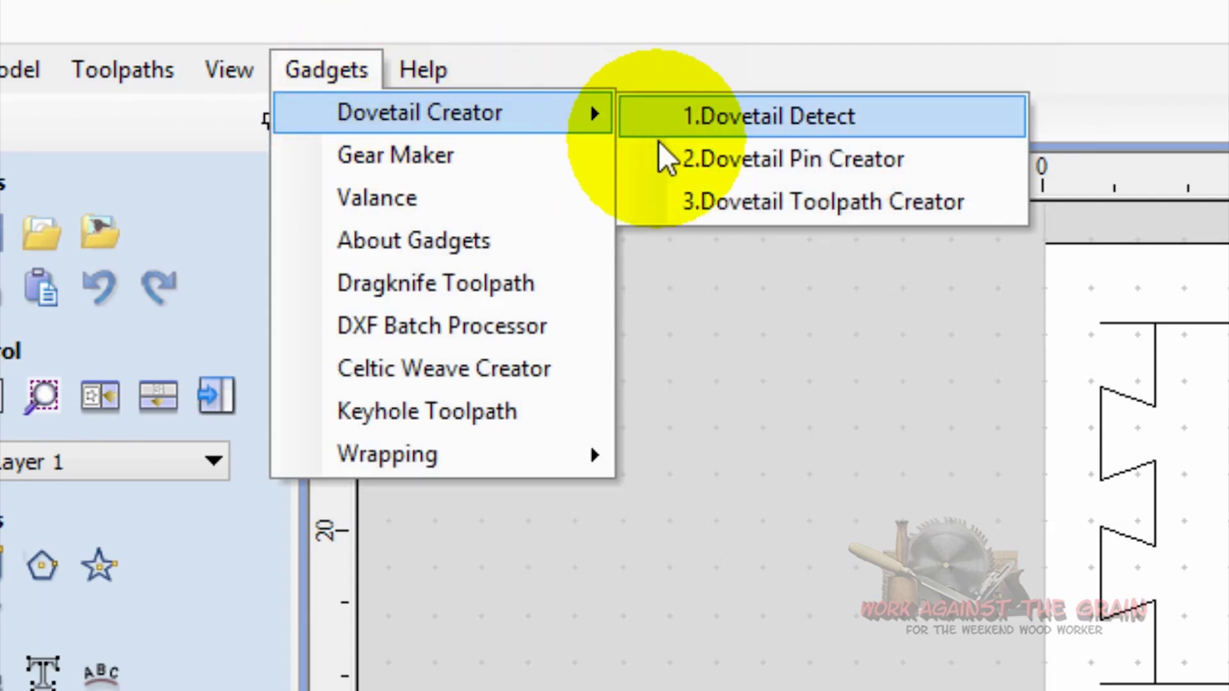
{"action": "left_click", "coordinate": [711, 163]}
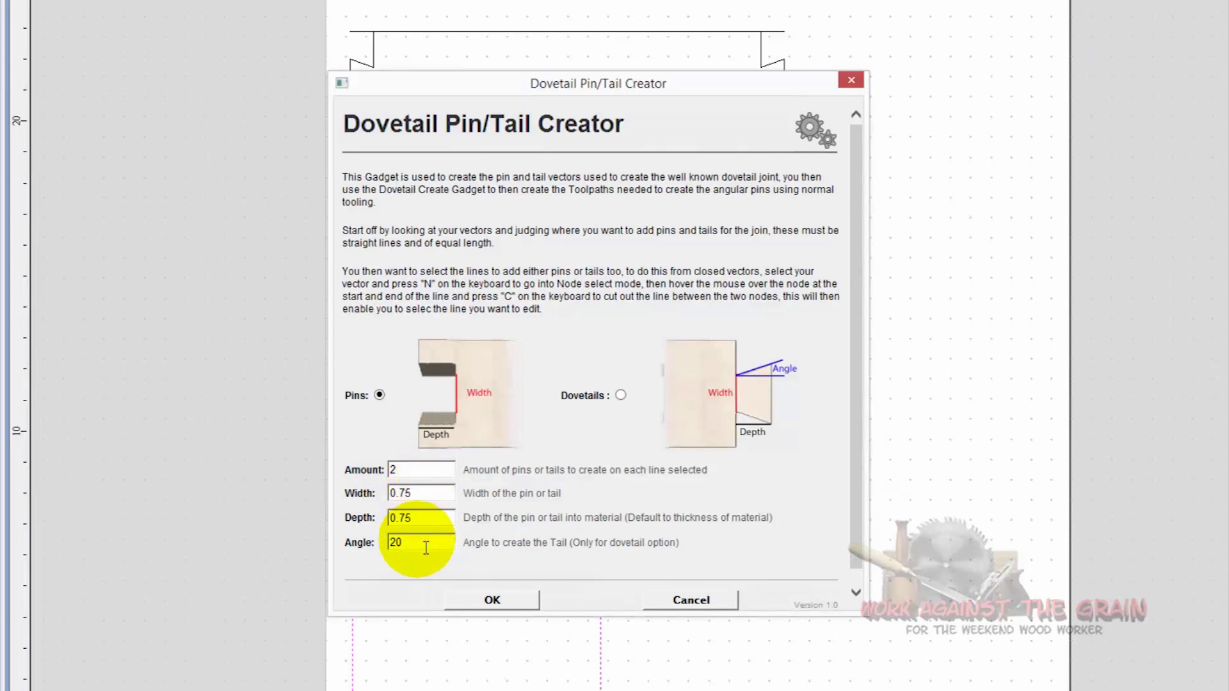
{"action": "left_click", "coordinate": [517, 598]}
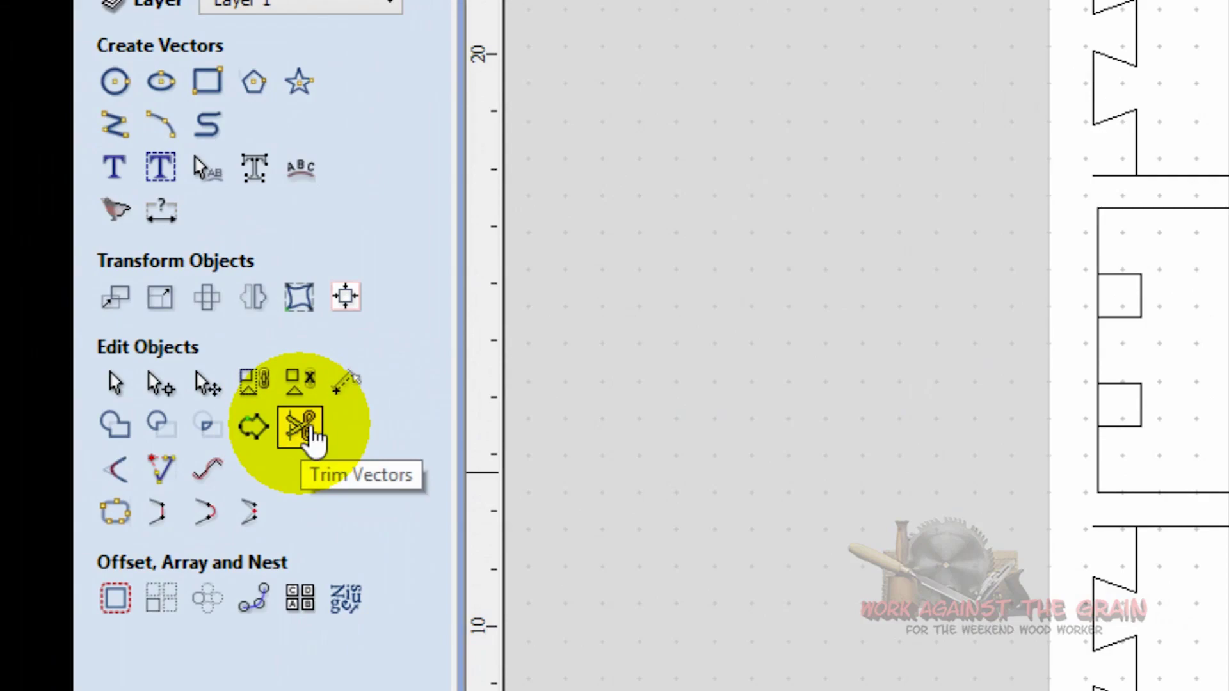
Trim the horizontal line ends that overhang beside the dovetails on both 14-inch panels, keeping automatic rejoining on.
{"action": "left_click", "coordinate": [312, 435]}
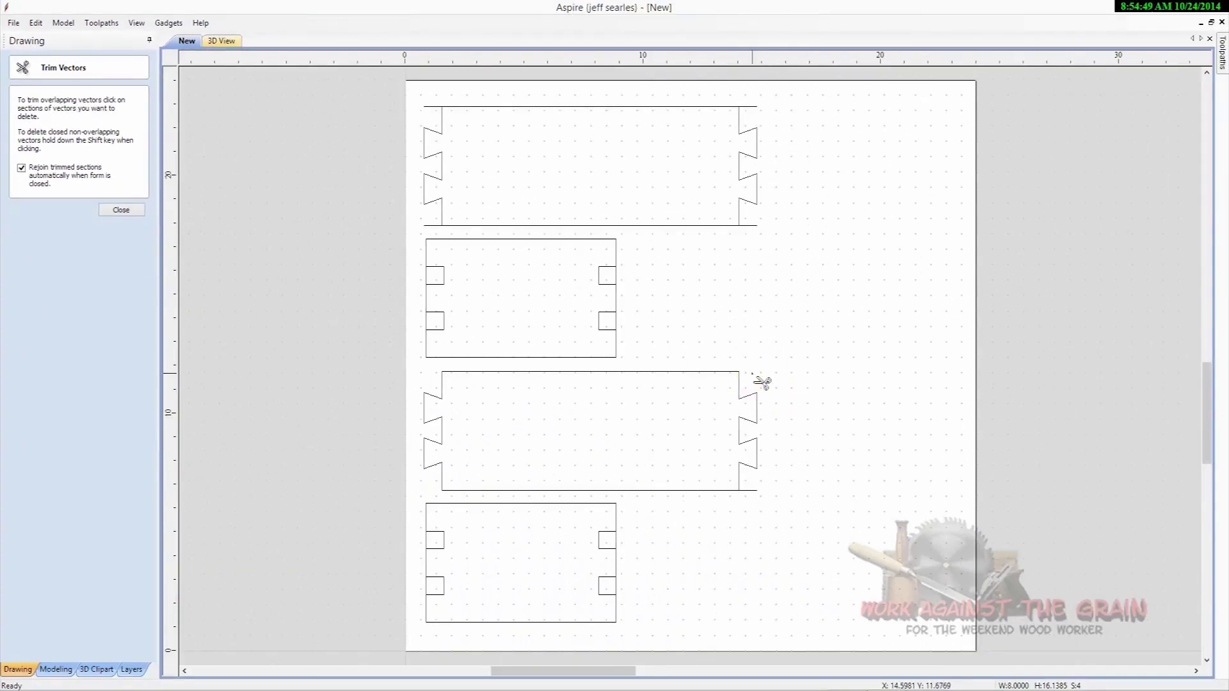
{"action": "left_click", "coordinate": [747, 490]}
{"action": "left_click", "coordinate": [747, 226]}
{"action": "left_click", "coordinate": [747, 106]}
{"action": "left_click", "coordinate": [433, 106]}
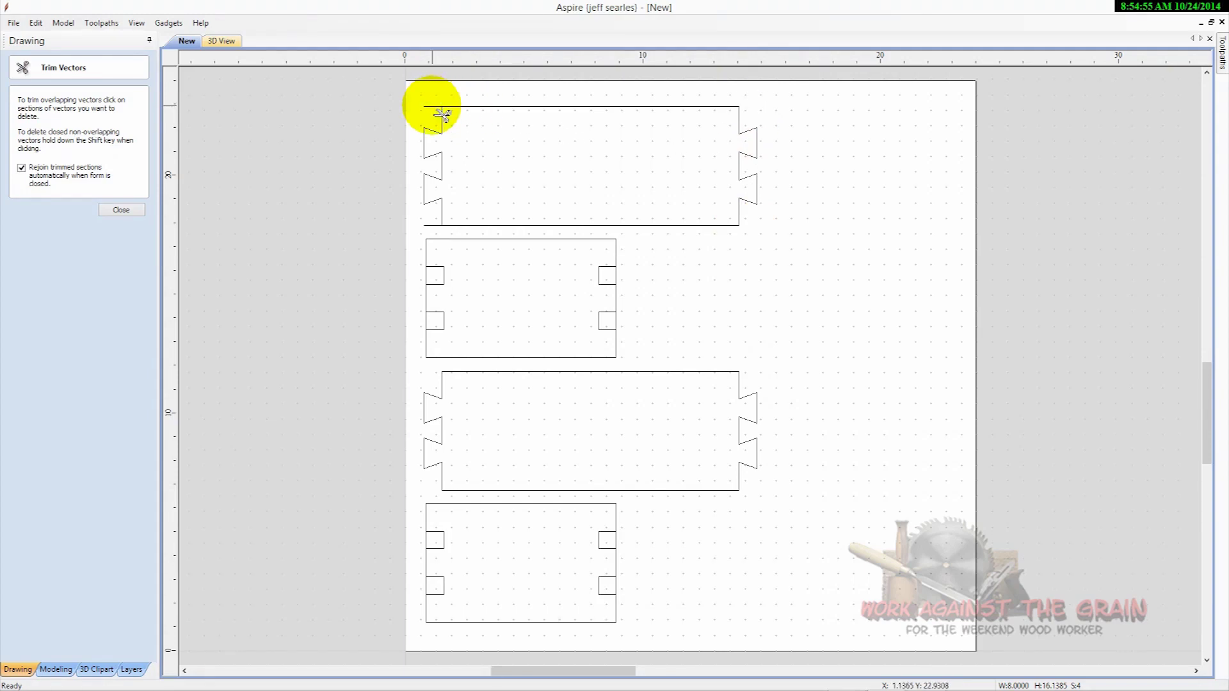
{"action": "left_click", "coordinate": [434, 106]}
{"action": "left_click", "coordinate": [435, 225]}
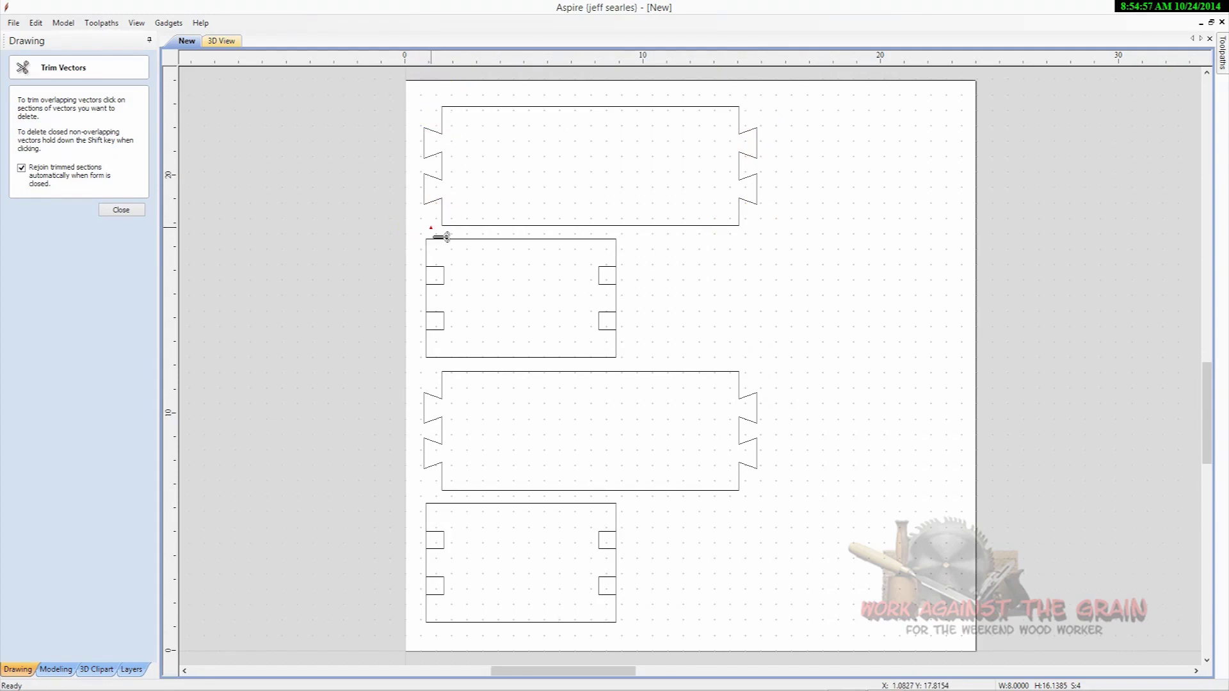
{"action": "left_click", "coordinate": [121, 211]}
{"action": "left_click", "coordinate": [397, 411]}
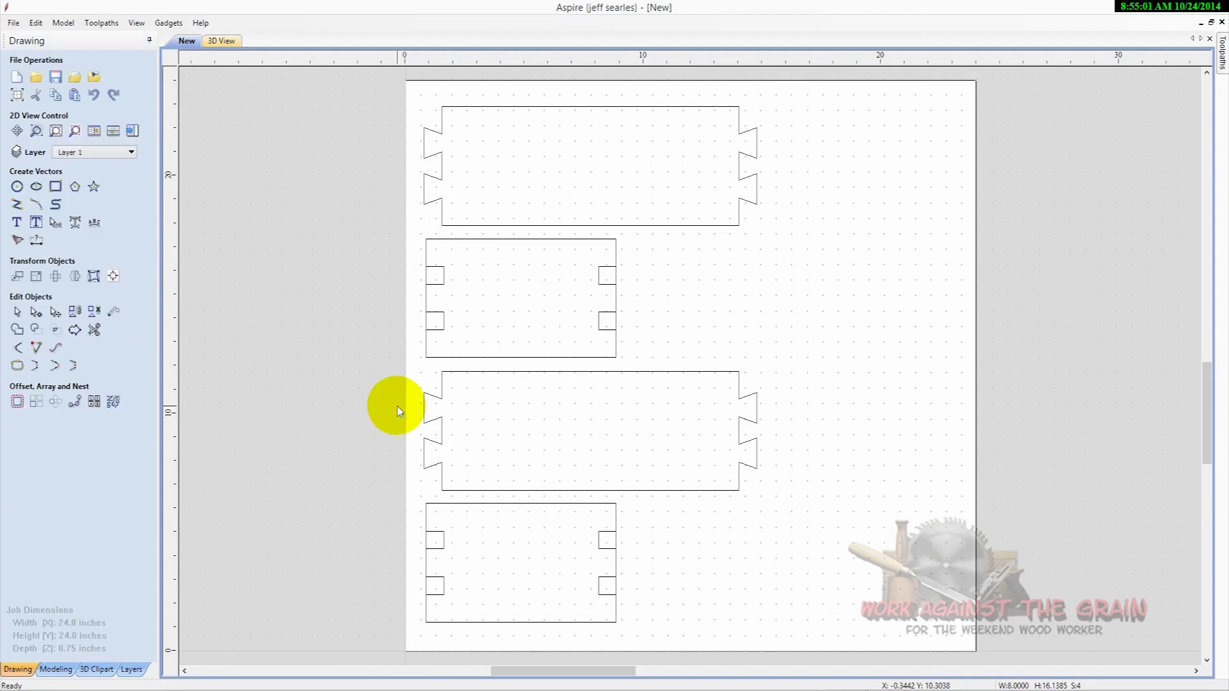
{"action": "left_click", "coordinate": [535, 448]}
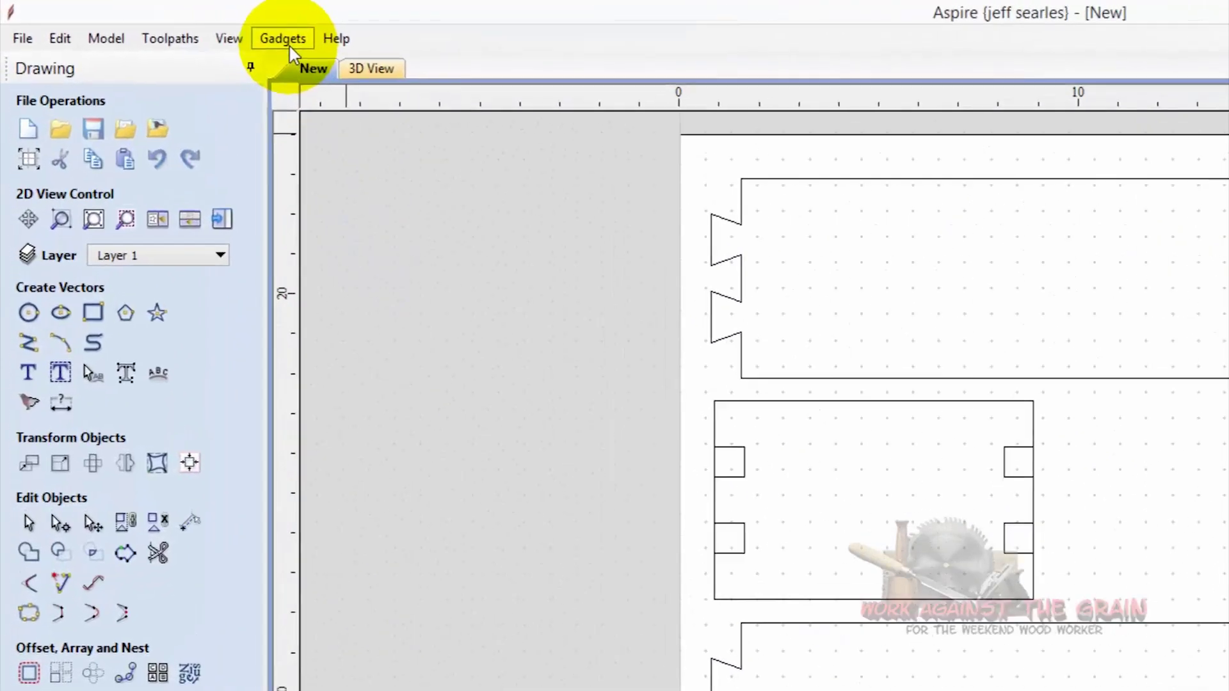
Create a dovetail toolpath named "Dove Tail Pins" with 0.75-inch thickness and cut depth, 20-degree angle and the 0.125-inch end mill.
{"action": "left_click", "coordinate": [197, 26]}
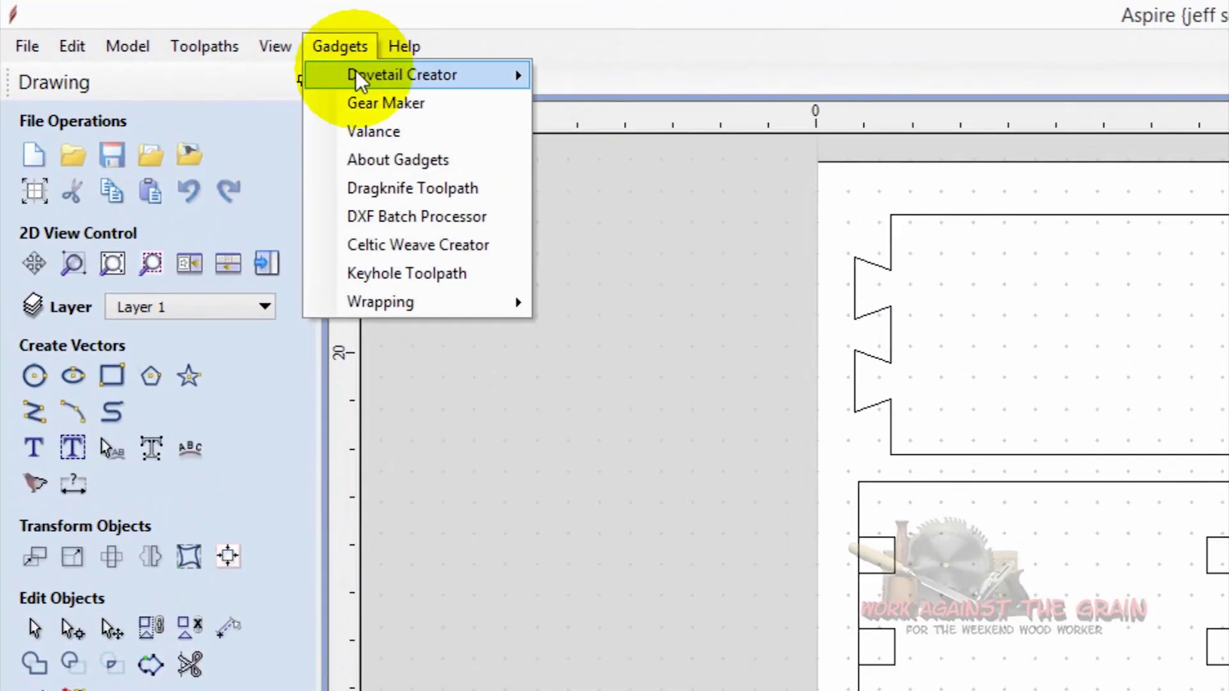
{"action": "mouse_move", "coordinate": [209, 46]}
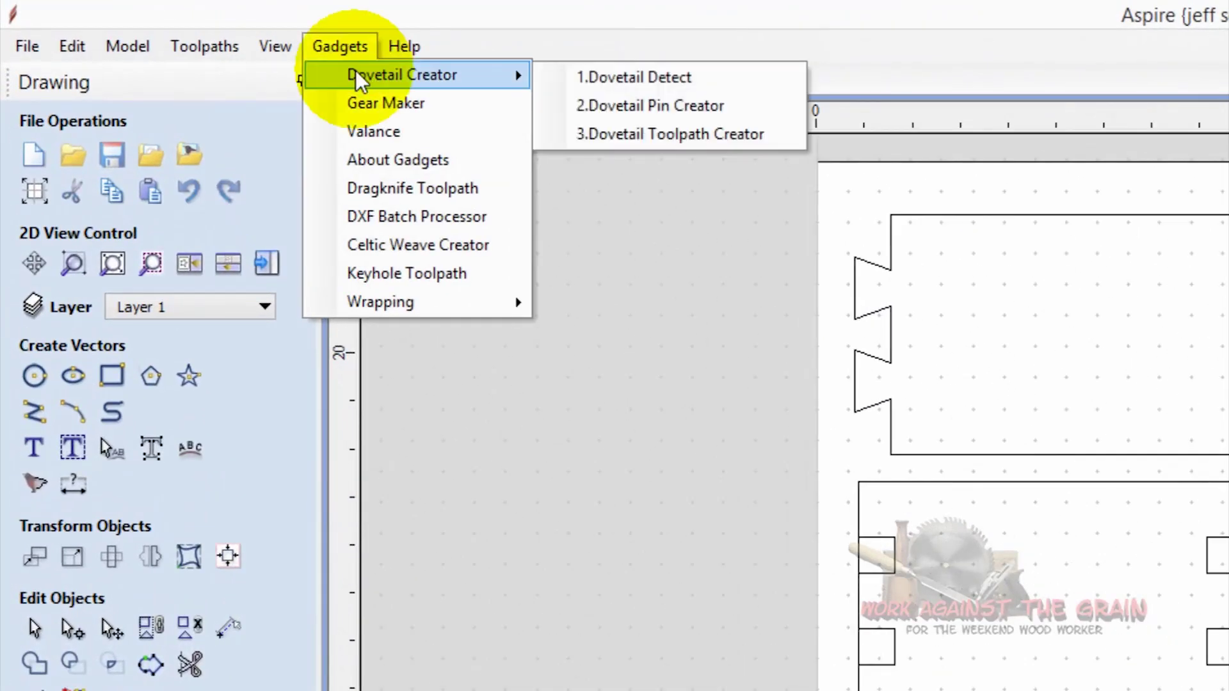
{"action": "left_click", "coordinate": [627, 134]}
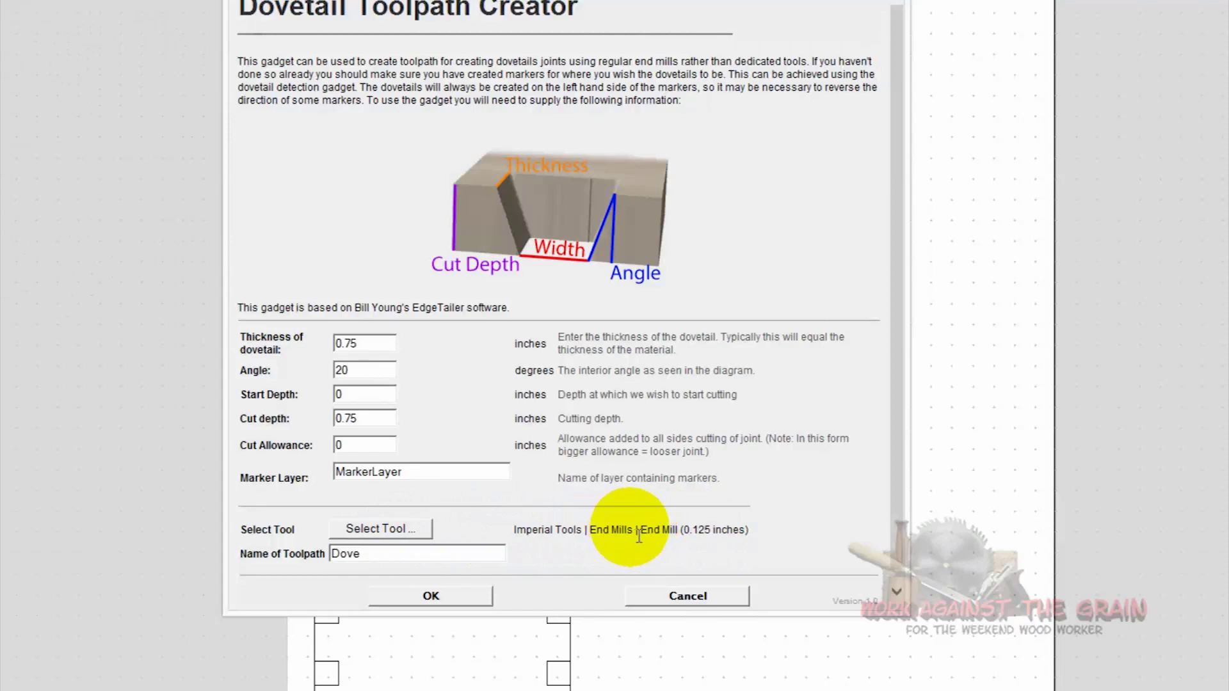
{"action": "left_click", "coordinate": [378, 555]}
{"action": "type", "text": "Tail Pins"}
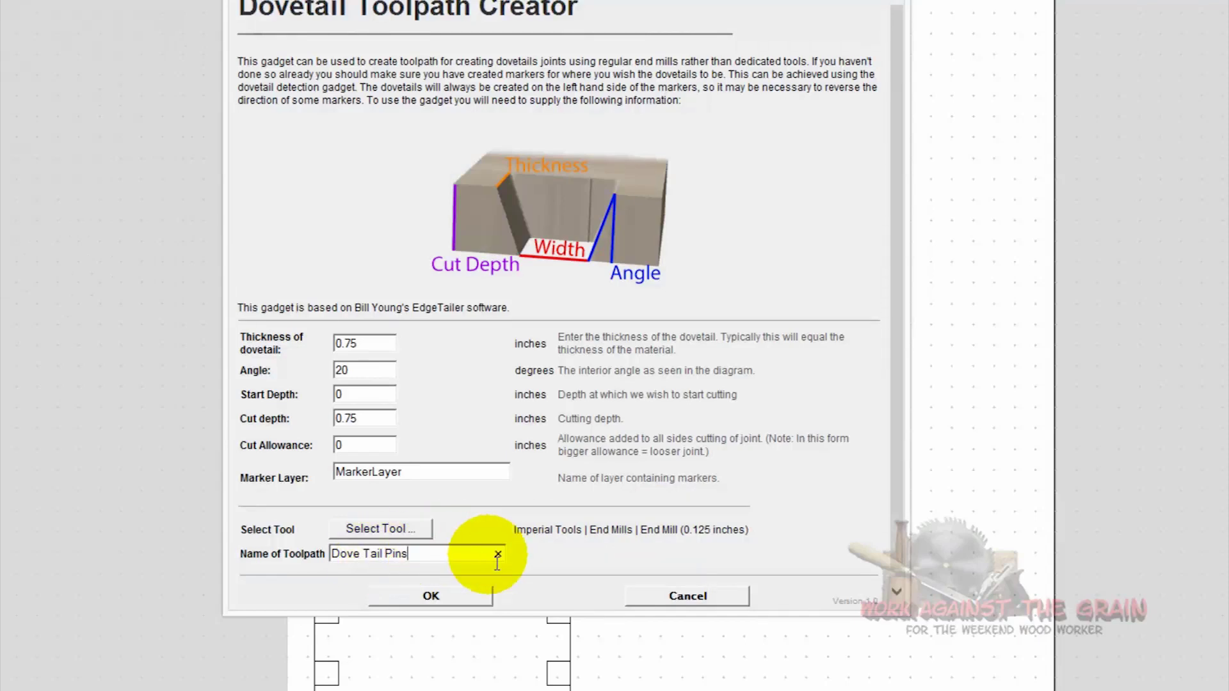
{"action": "left_click", "coordinate": [480, 592]}
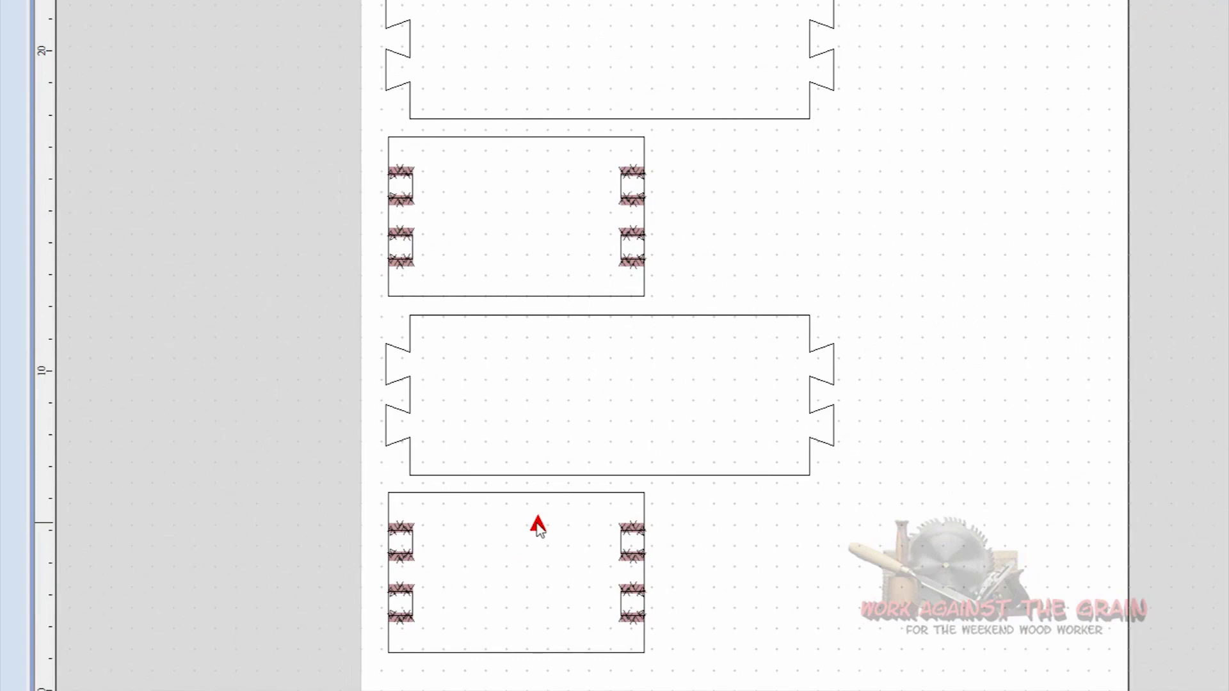
{"action": "left_click", "coordinate": [377, 280]}
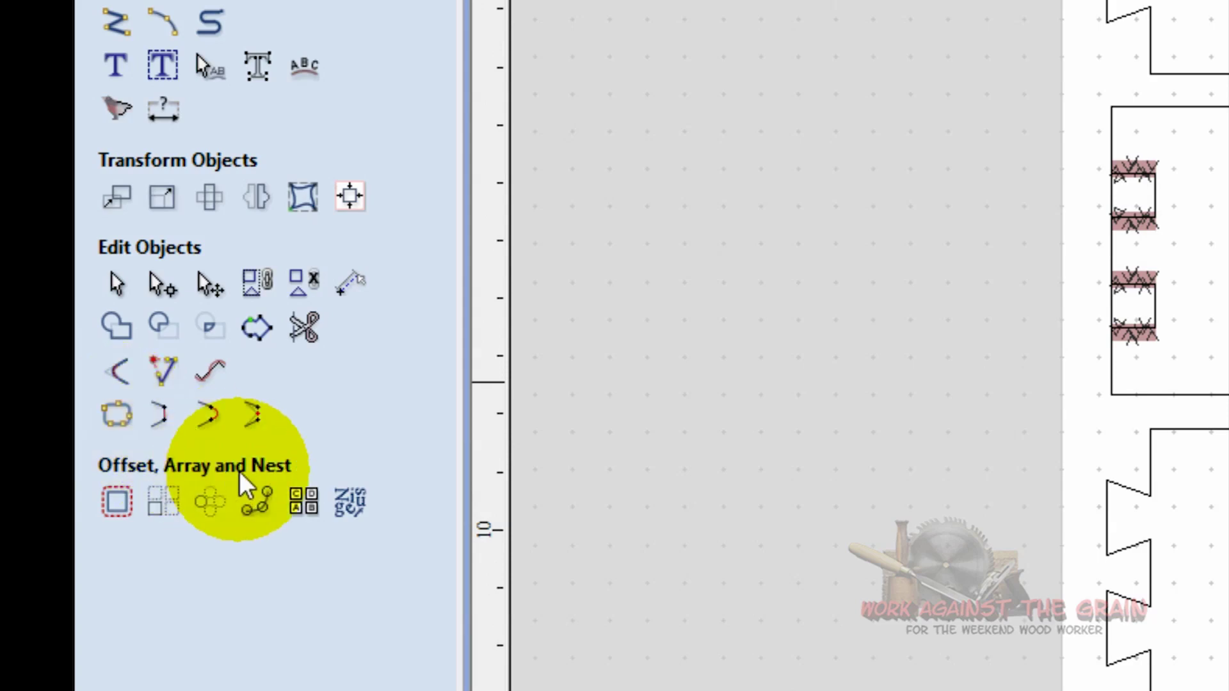
Add T-Bone fillets with a 0.064-inch radius to the inner corners of the dovetails on both 14-inch panels.
{"action": "left_click", "coordinate": [136, 384]}
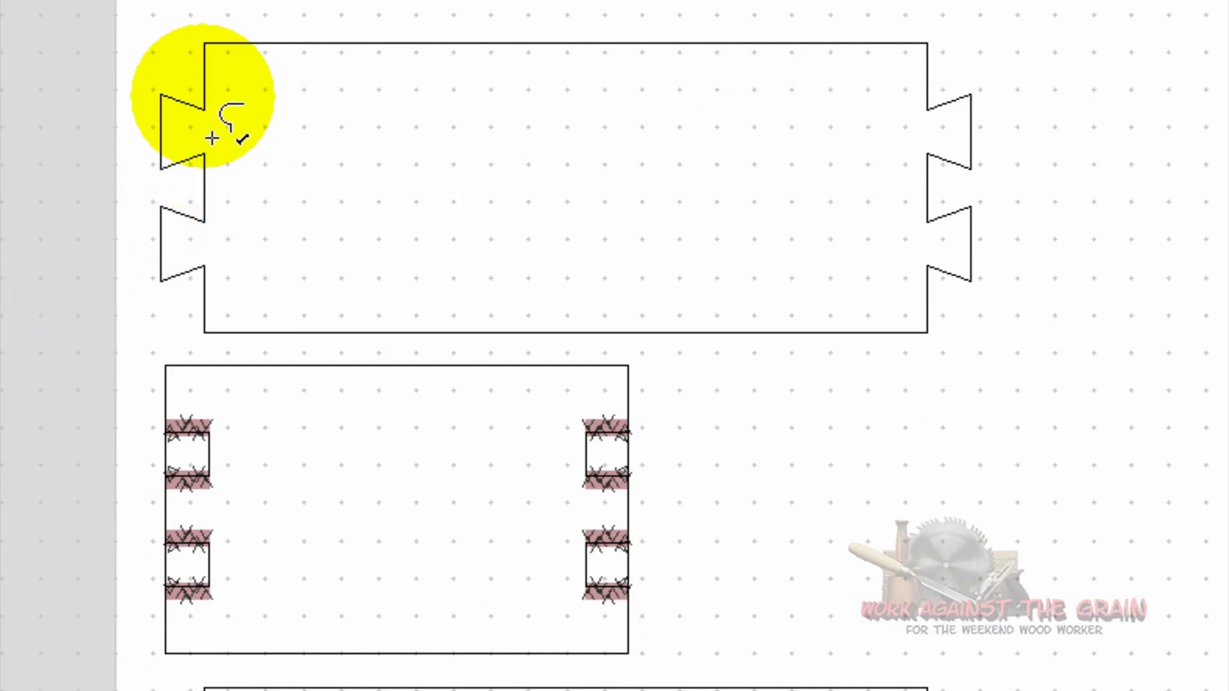
{"action": "left_click", "coordinate": [205, 106]}
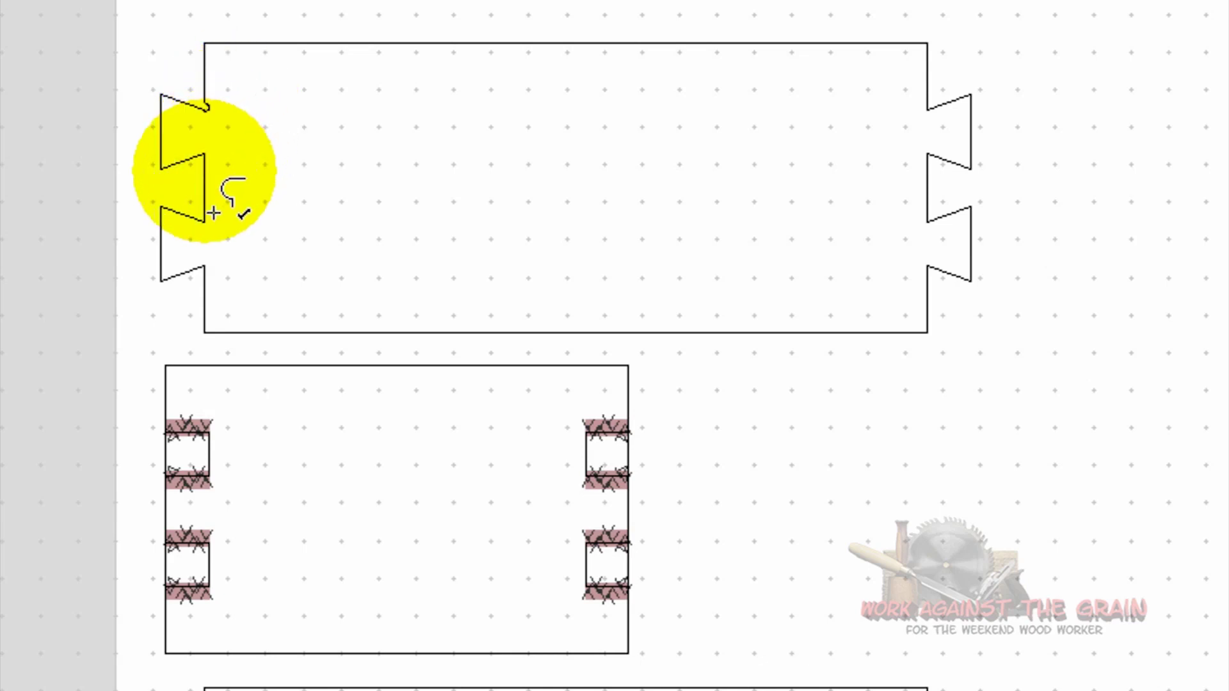
{"action": "left_click", "coordinate": [205, 171]}
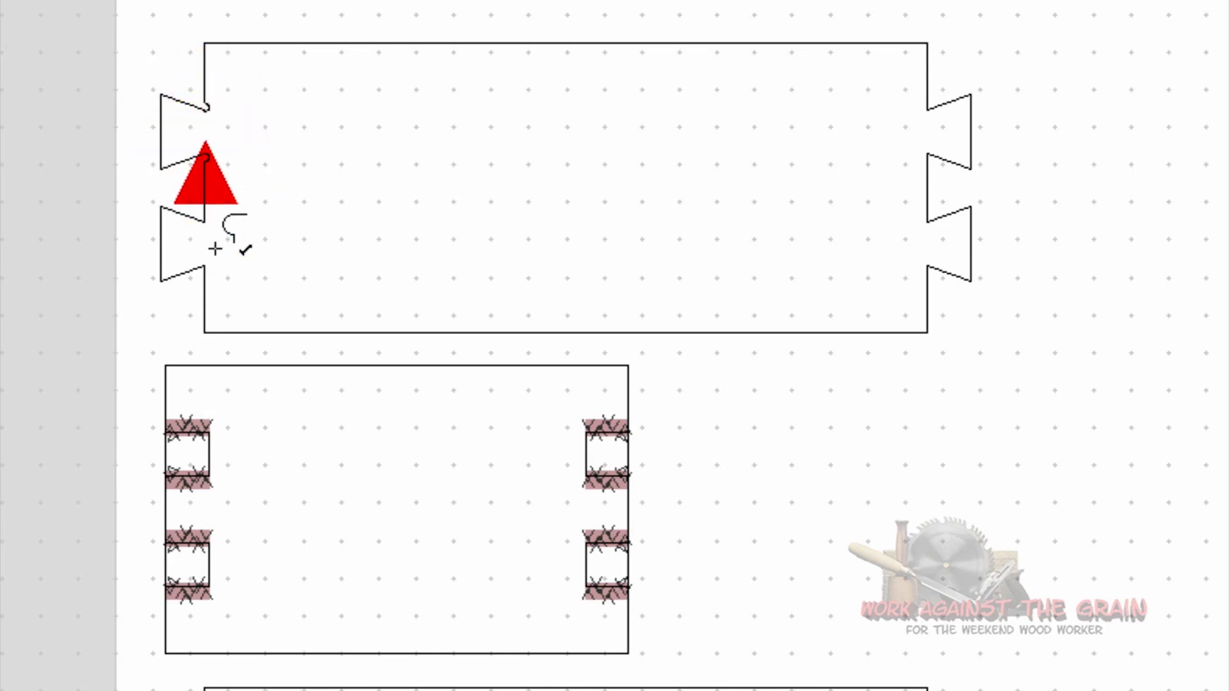
{"action": "left_click", "coordinate": [206, 209]}
{"action": "left_click", "coordinate": [205, 275]}
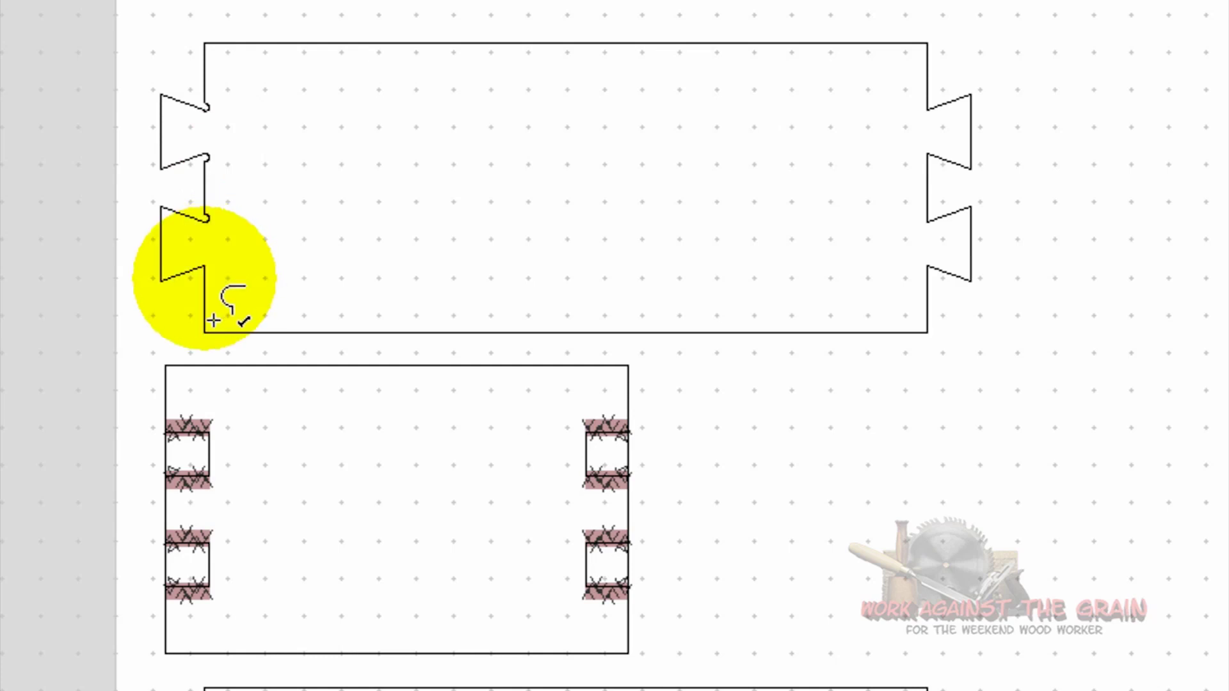
{"action": "left_click", "coordinate": [221, 264]}
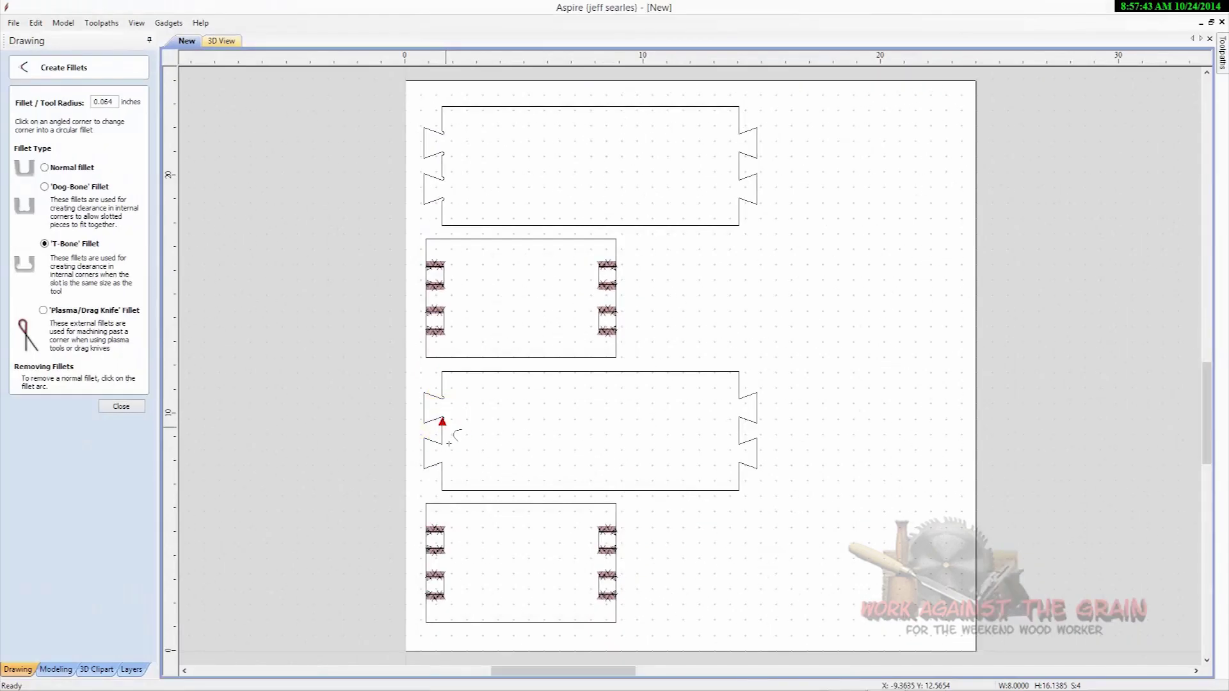
{"action": "left_click", "coordinate": [449, 442]}
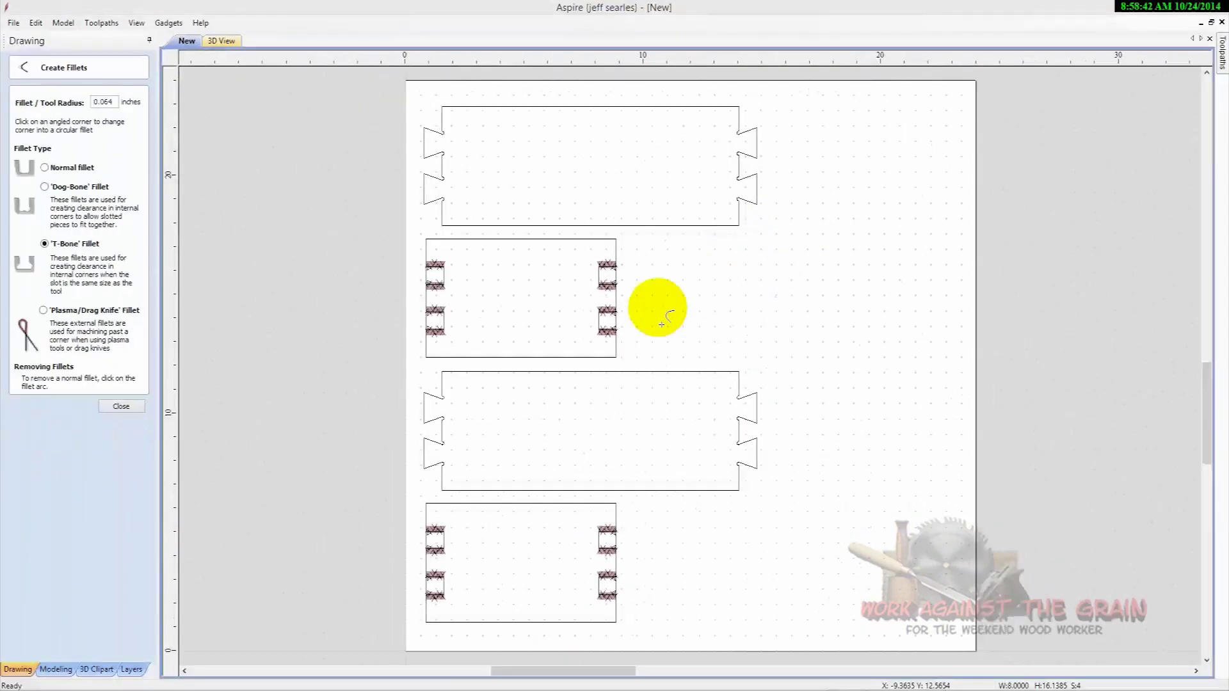
{"action": "left_click", "coordinate": [121, 408]}
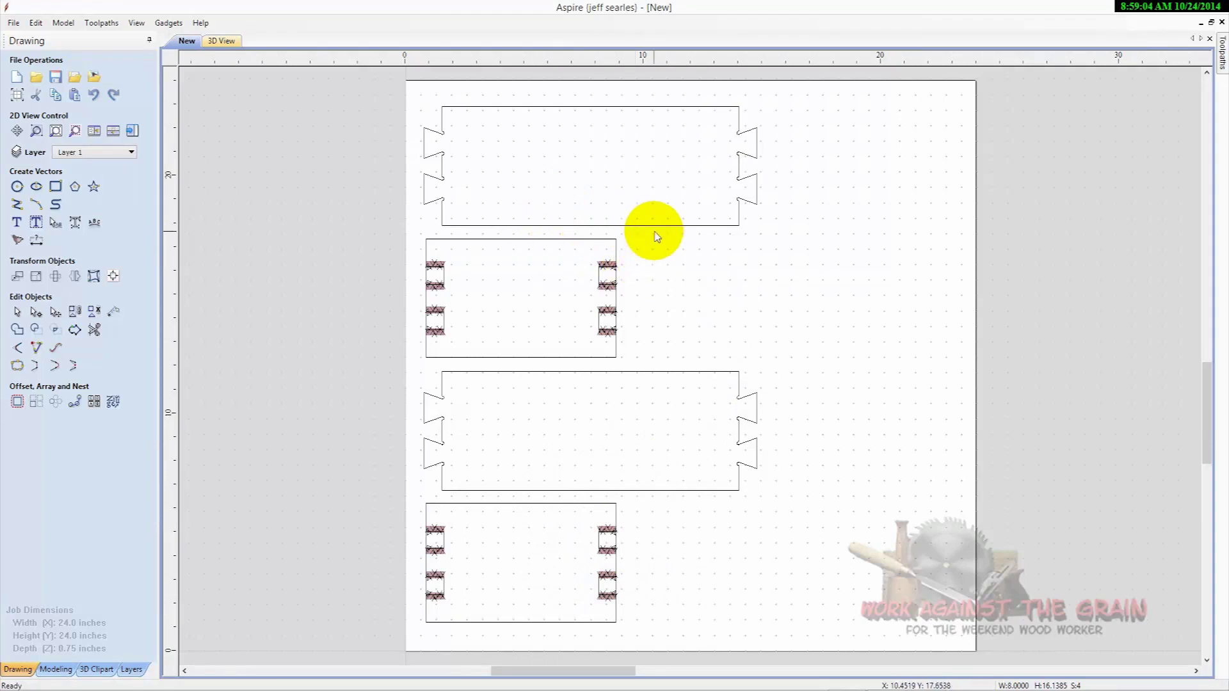
Hide the MarkerLayer and close the layer list.
{"action": "left_click", "coordinate": [131, 152]}
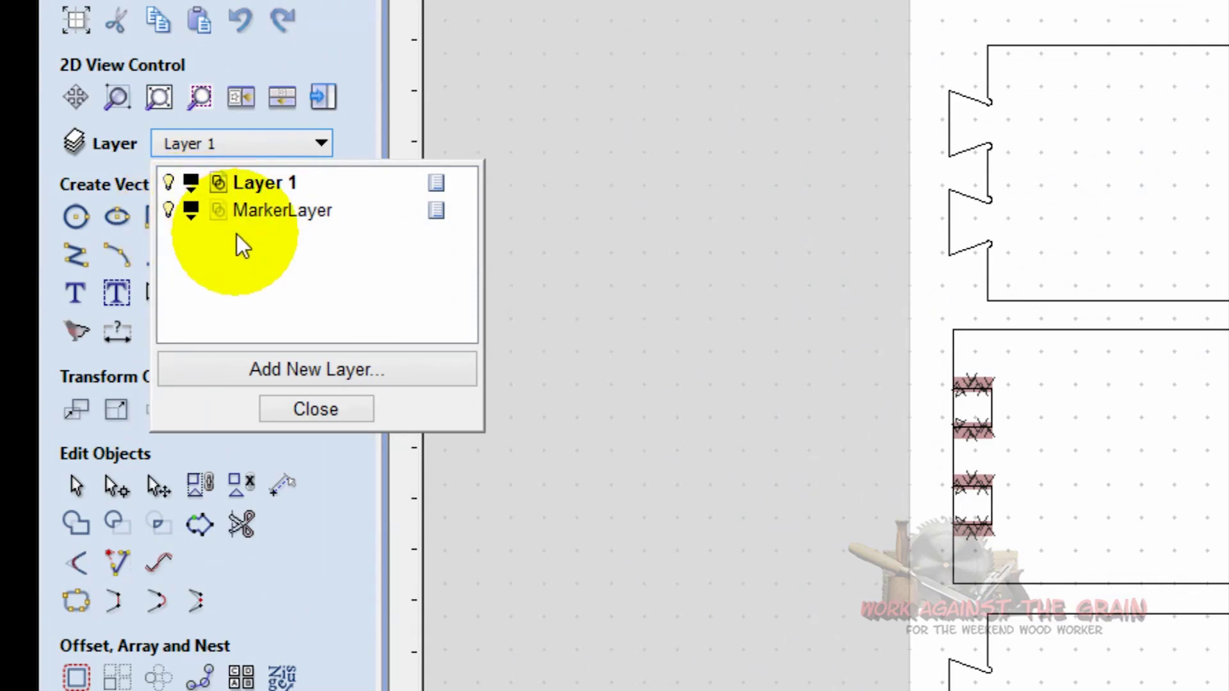
{"action": "left_click", "coordinate": [169, 211]}
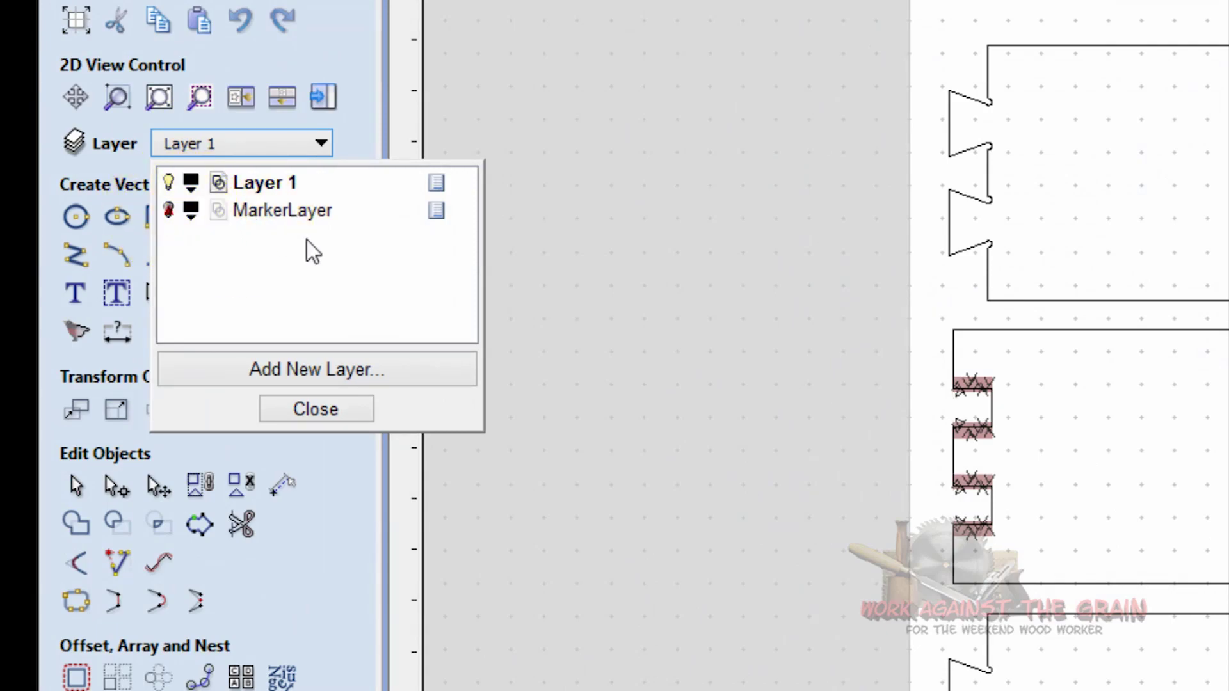
{"action": "left_click", "coordinate": [349, 410]}
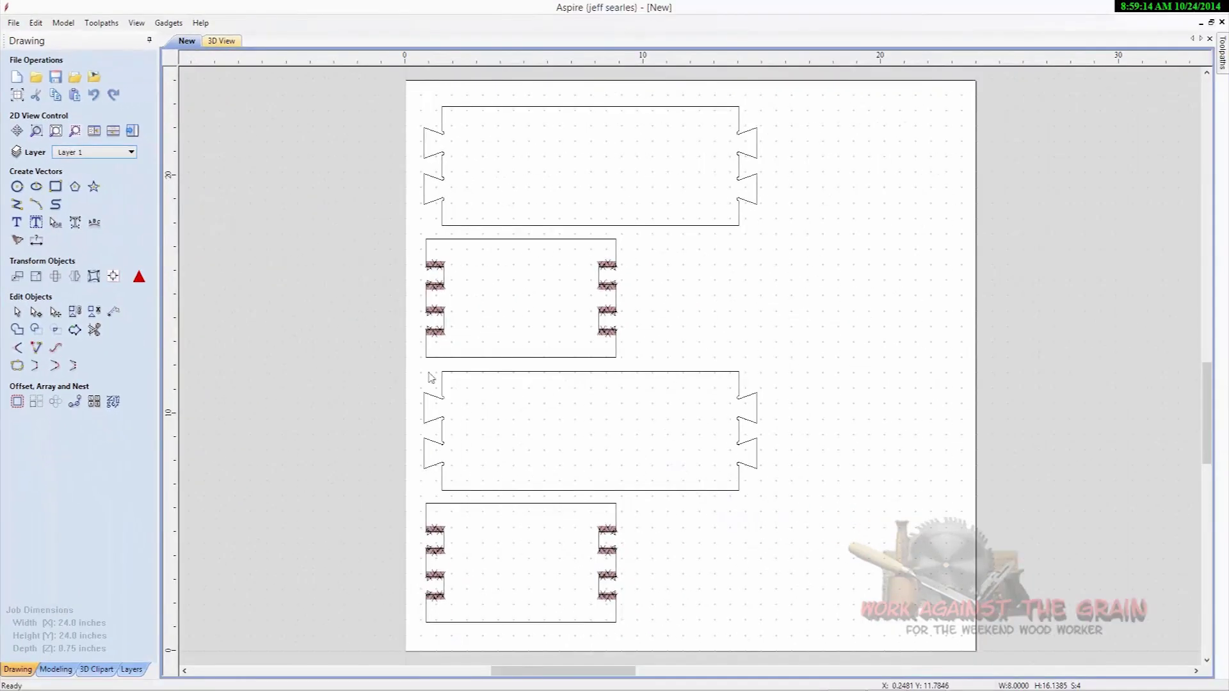
Join the open outline vectors of all four box panels into closed shapes with a 0.005-inch tolerance.
{"action": "left_click", "coordinate": [439, 310]}
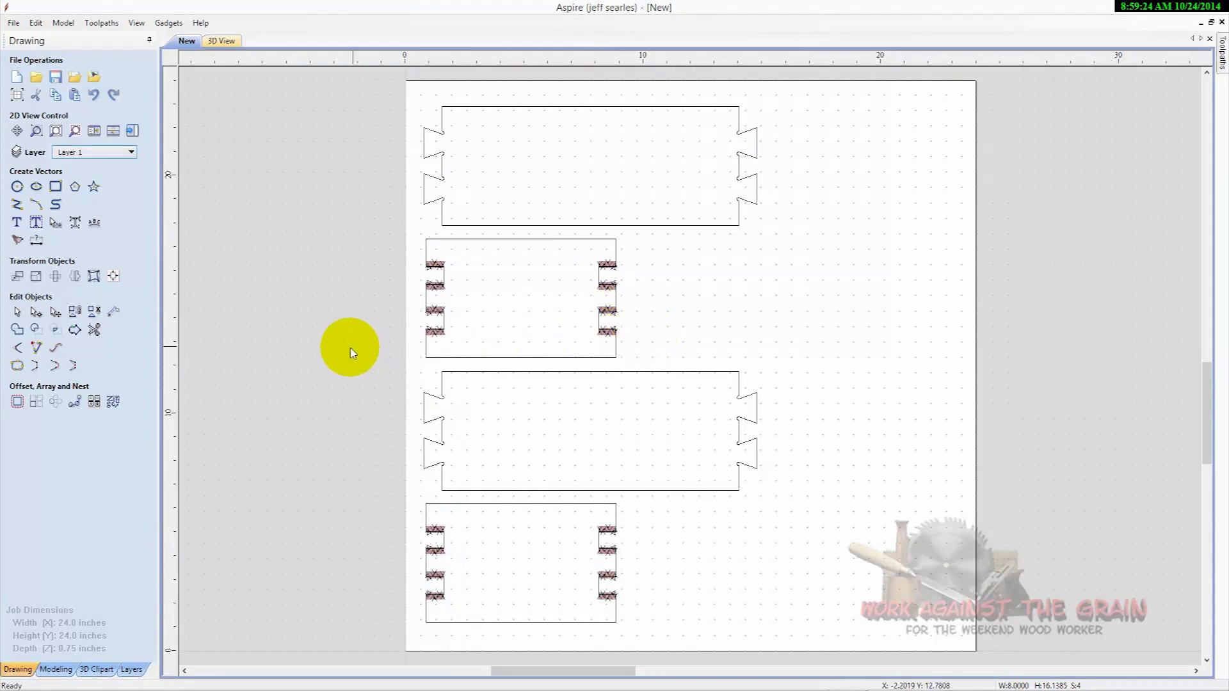
{"action": "left_click", "coordinate": [17, 367]}
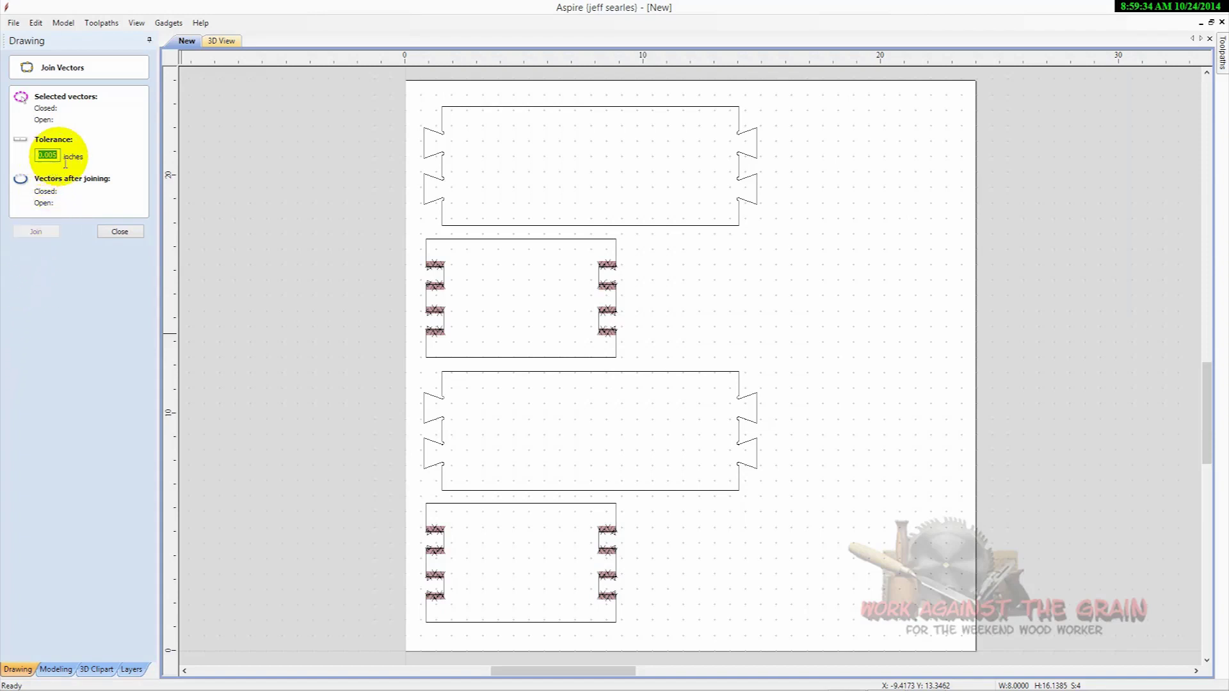
{"action": "left_click", "coordinate": [690, 633]}
{"action": "left_click_drag", "start_coordinate": [376, 181], "coordinate": [349, 85]}
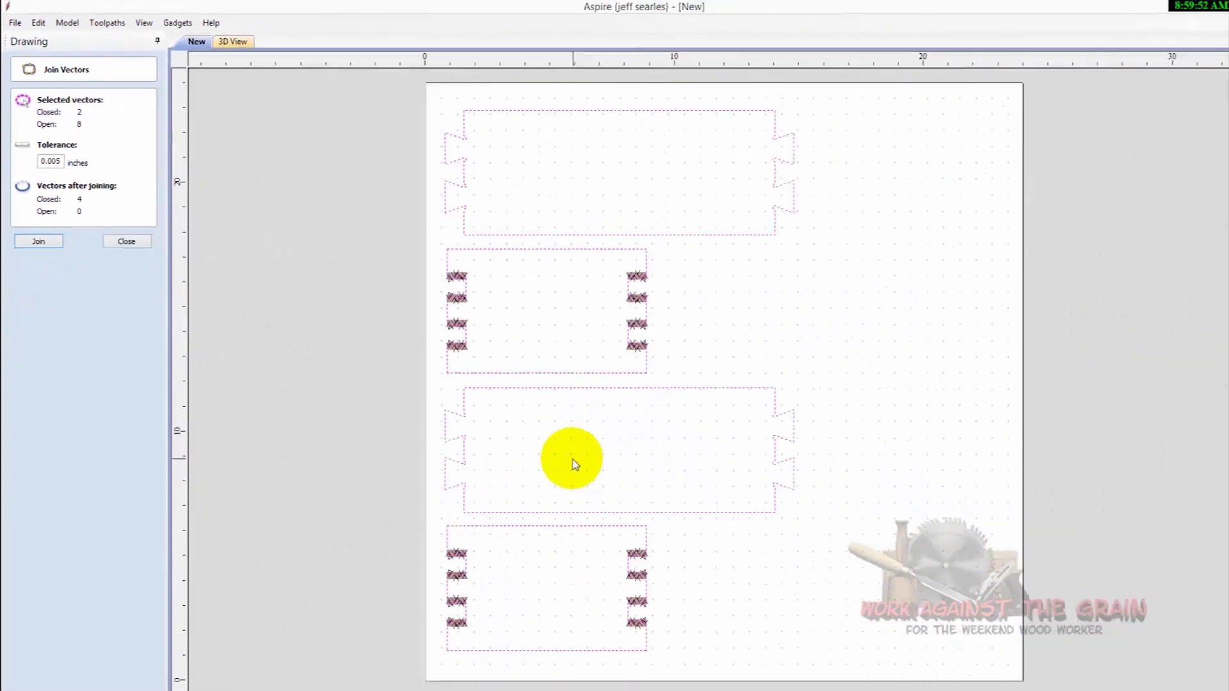
{"action": "left_click", "coordinate": [26, 239]}
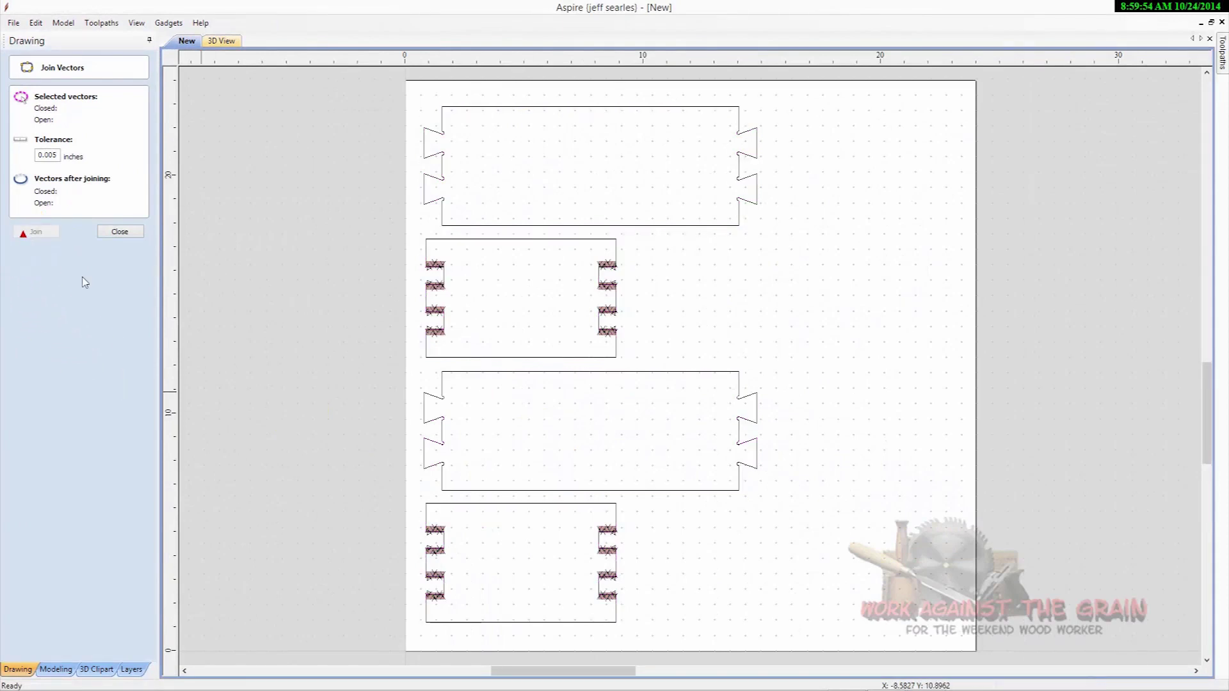
{"action": "left_click", "coordinate": [127, 232]}
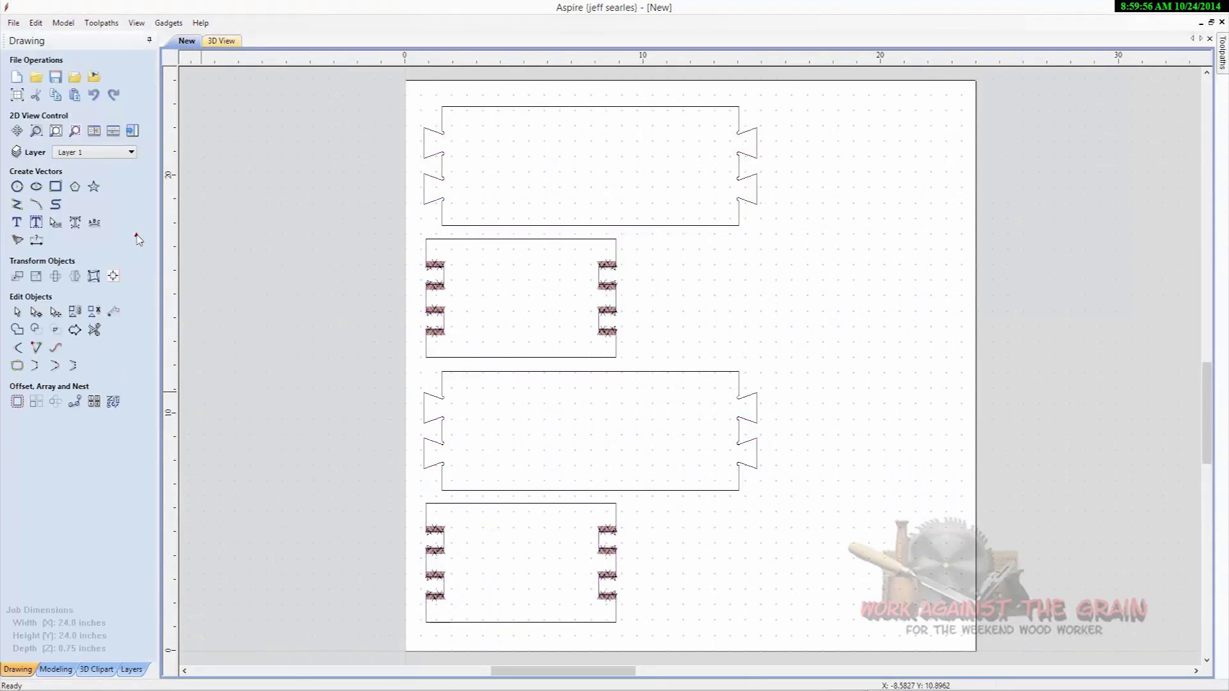
{"action": "left_click", "coordinate": [699, 416]}
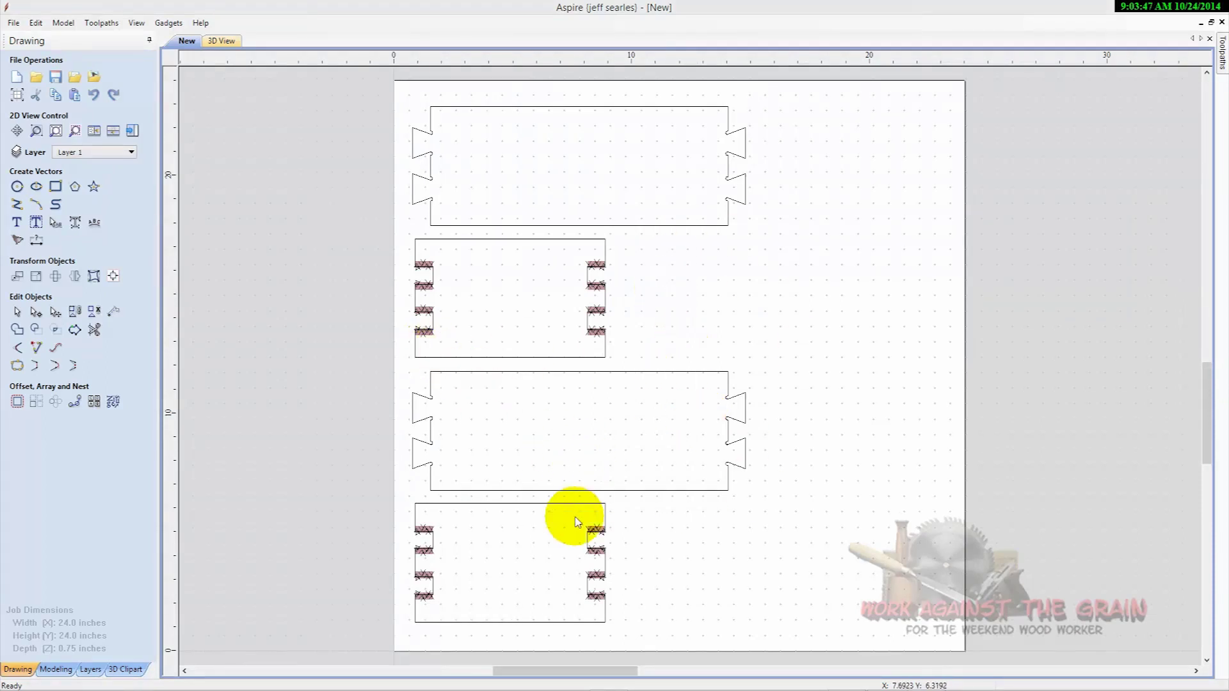
Calculate a profile toolpath named "Cut Out" for all four panel outlines, with climb direction and no tabs.
{"action": "left_click", "coordinate": [132, 131]}
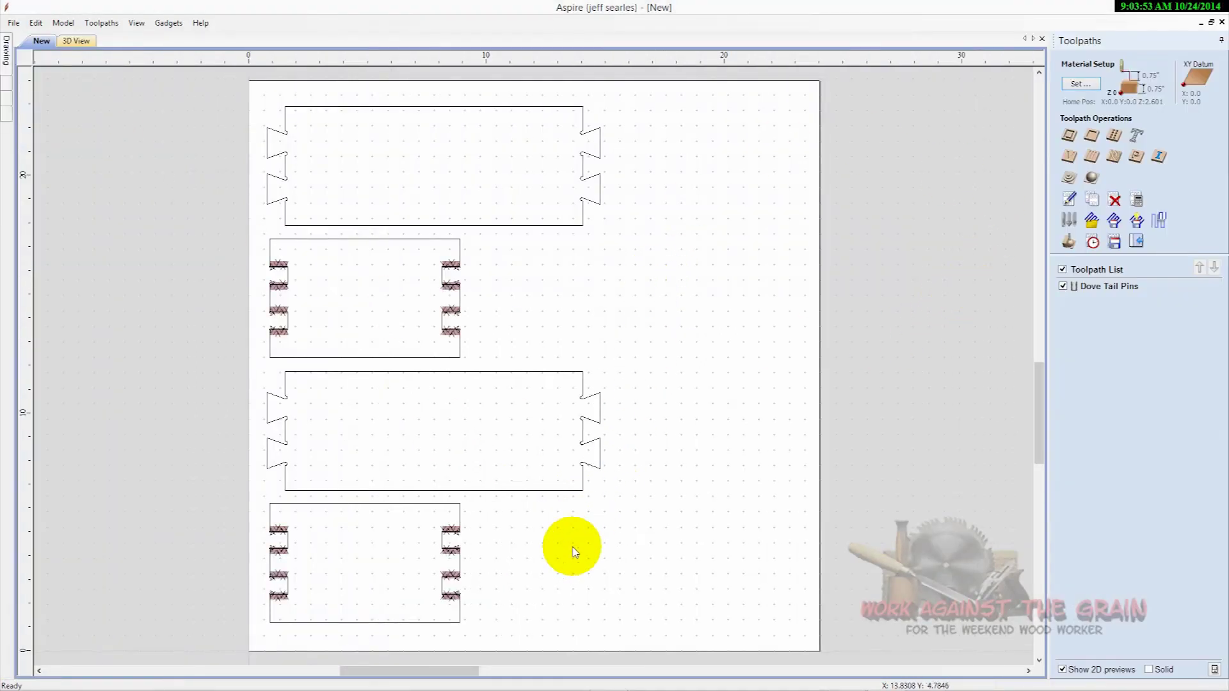
{"action": "left_click_drag", "start_coordinate": [516, 637], "coordinate": [197, 154]}
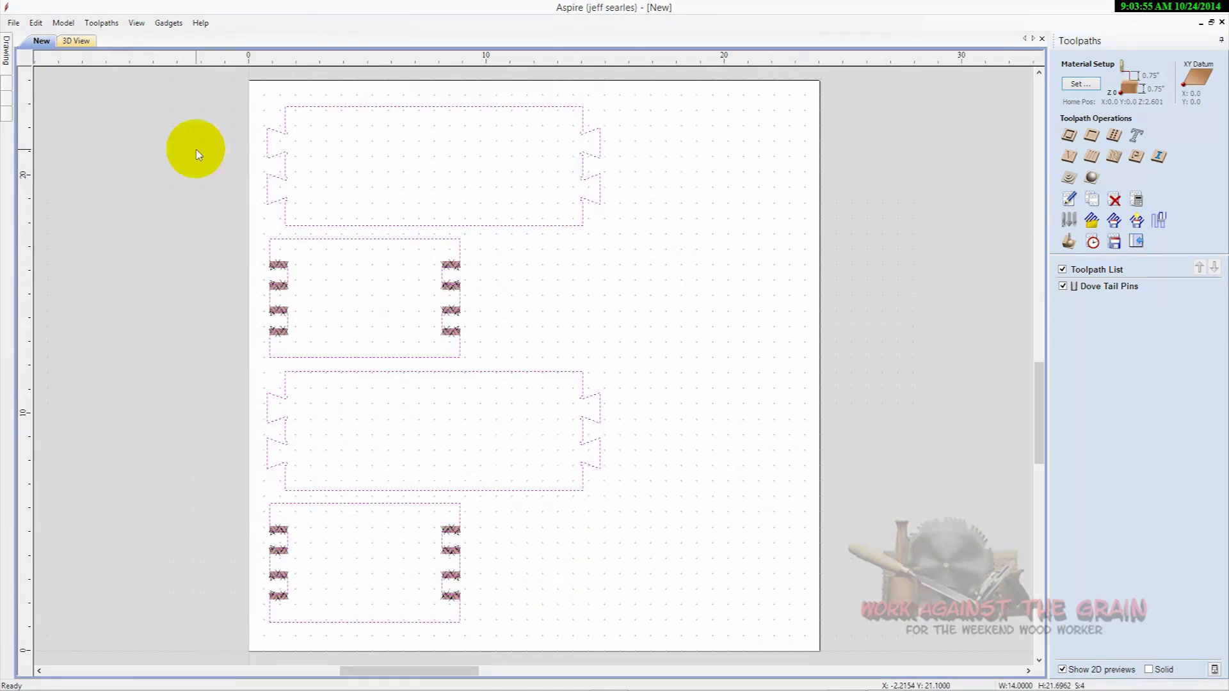
{"action": "left_click", "coordinate": [1071, 137]}
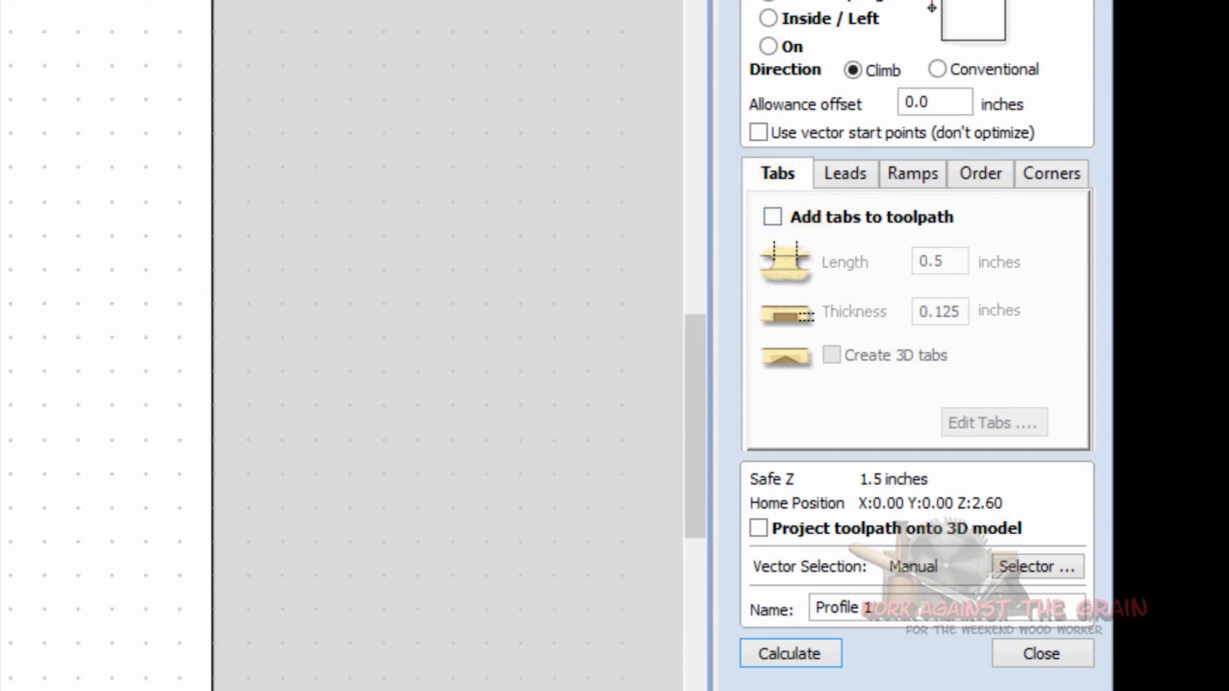
{"action": "left_click_drag", "start_coordinate": [891, 611], "coordinate": [746, 608]}
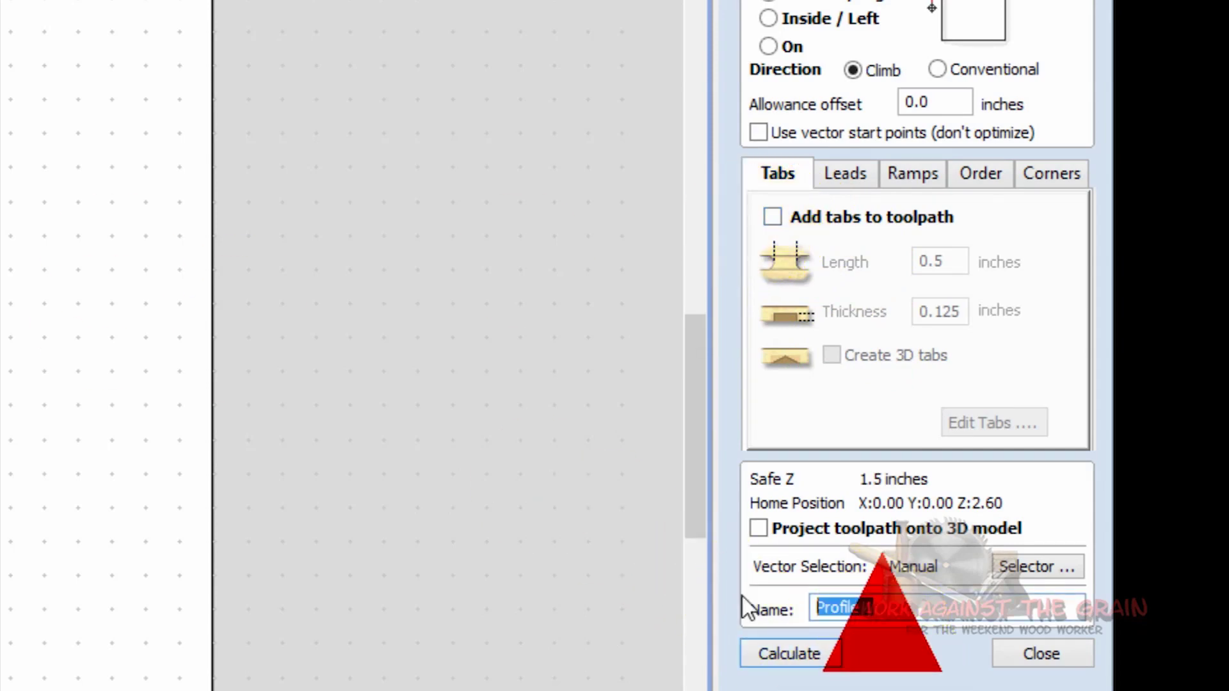
{"action": "type", "text": "Cut Out"}
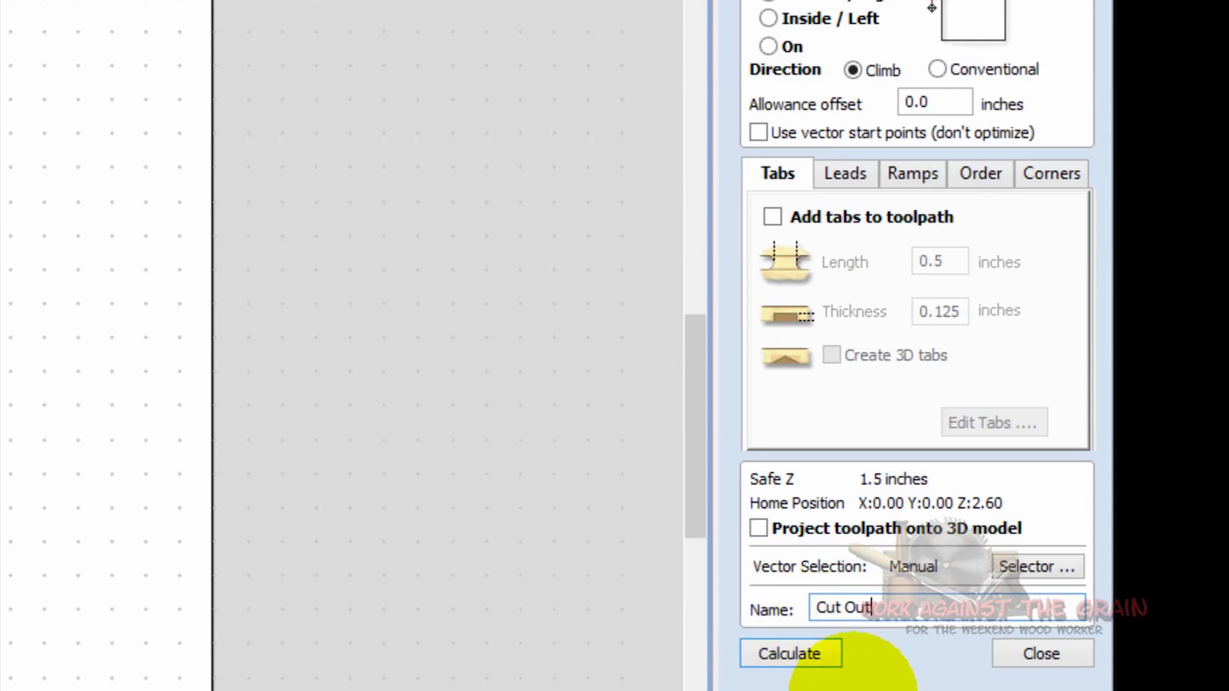
{"action": "left_click", "coordinate": [791, 654]}
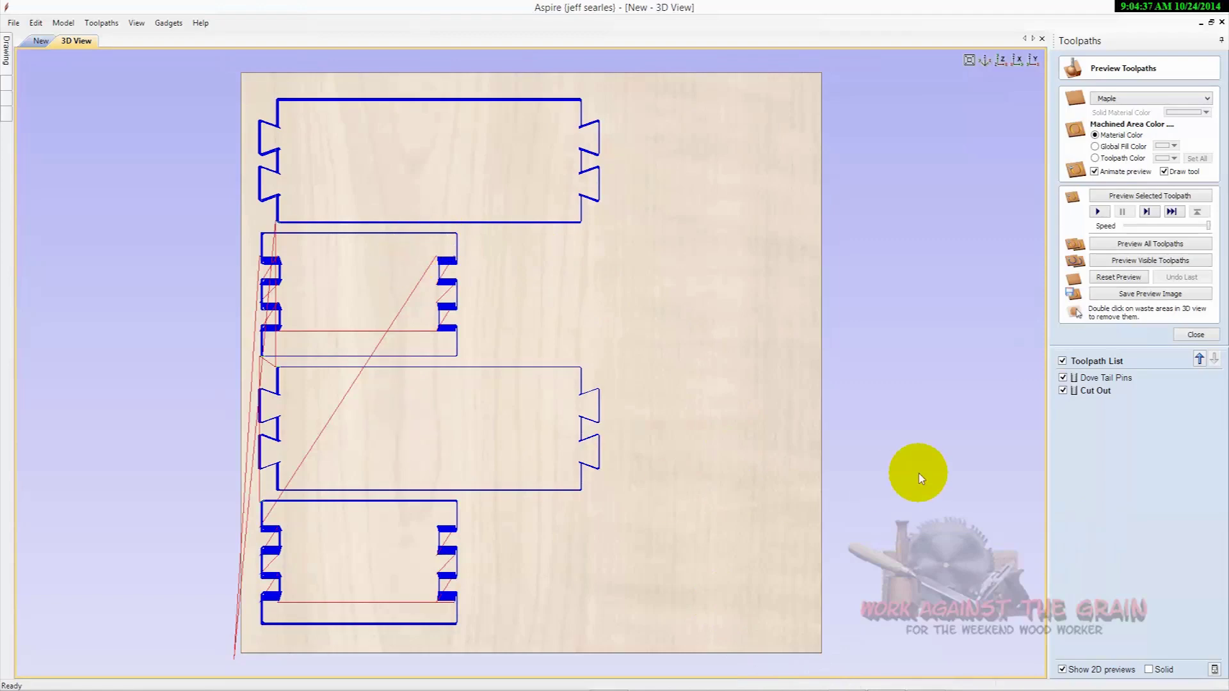
Preview all toolpaths in 3D, remove the waste material around the panels and examine the cut parts at an angle.
{"action": "left_click", "coordinate": [1127, 249]}
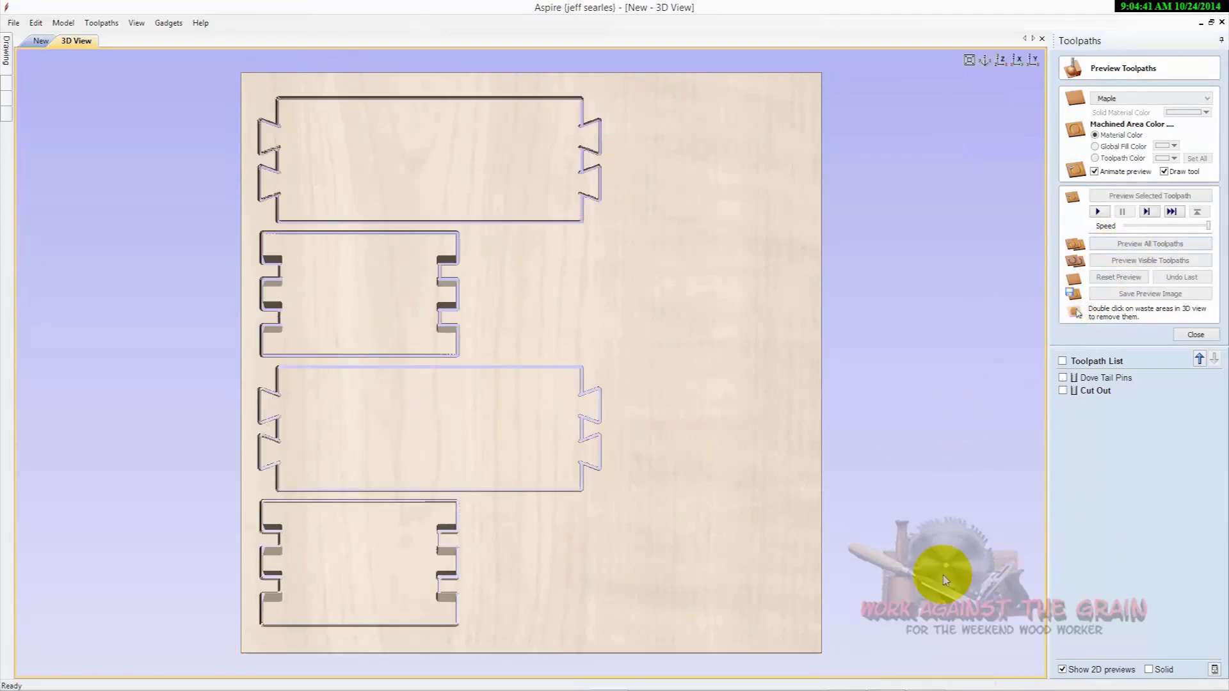
{"action": "double_click", "coordinate": [617, 592]}
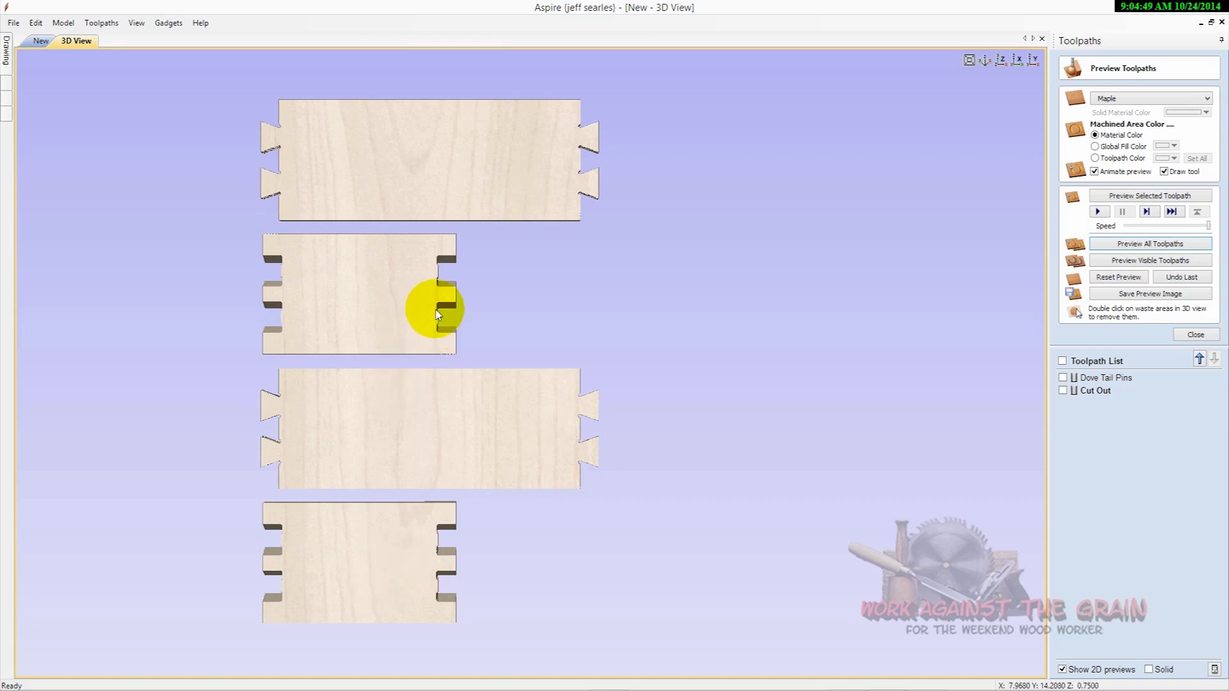
{"action": "left_click_drag", "start_coordinate": [563, 318], "coordinate": [677, 335]}
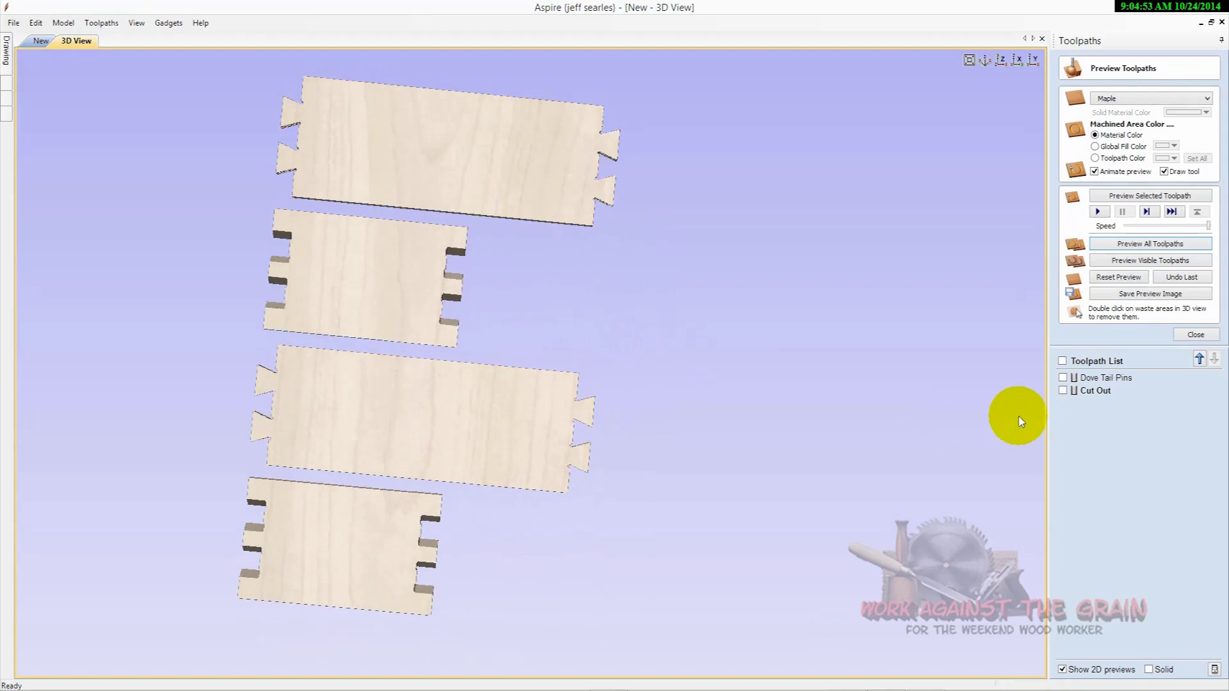
{"action": "left_click", "coordinate": [1195, 335]}
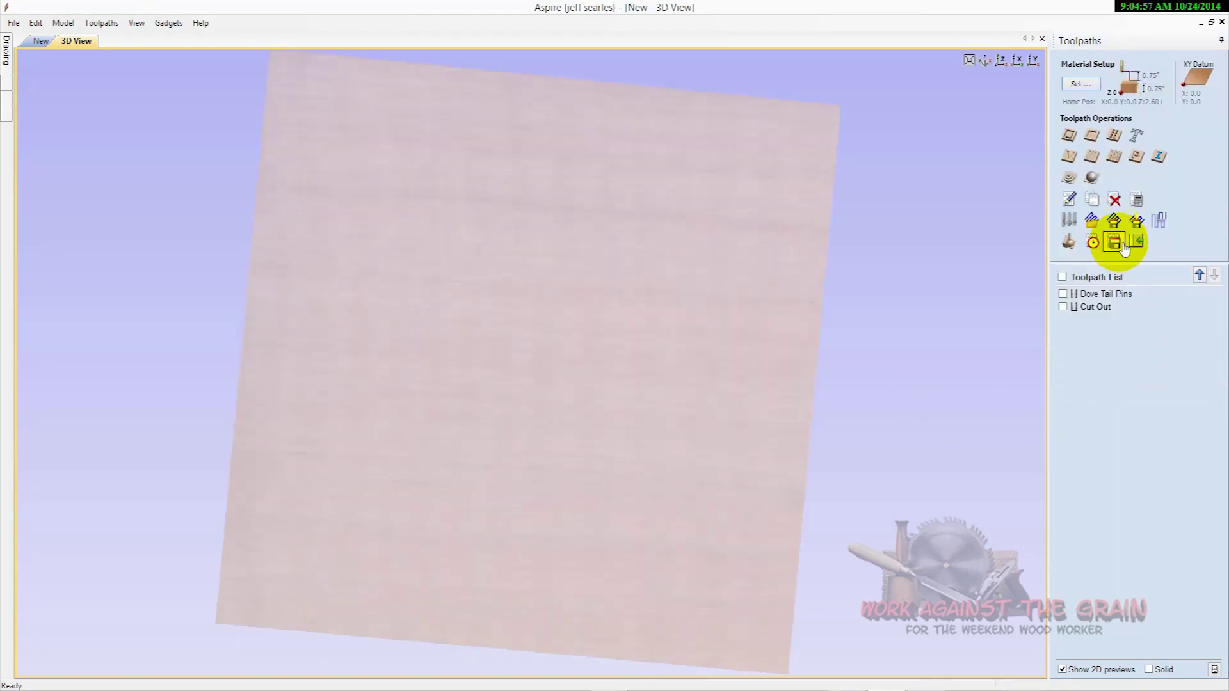
Show all toolpaths and try to save them together as one CAMaster ATC Arcs(inch) .tap file in the Dove Tails folder.
{"action": "left_click", "coordinate": [1063, 276]}
{"action": "left_click", "coordinate": [1114, 242]}
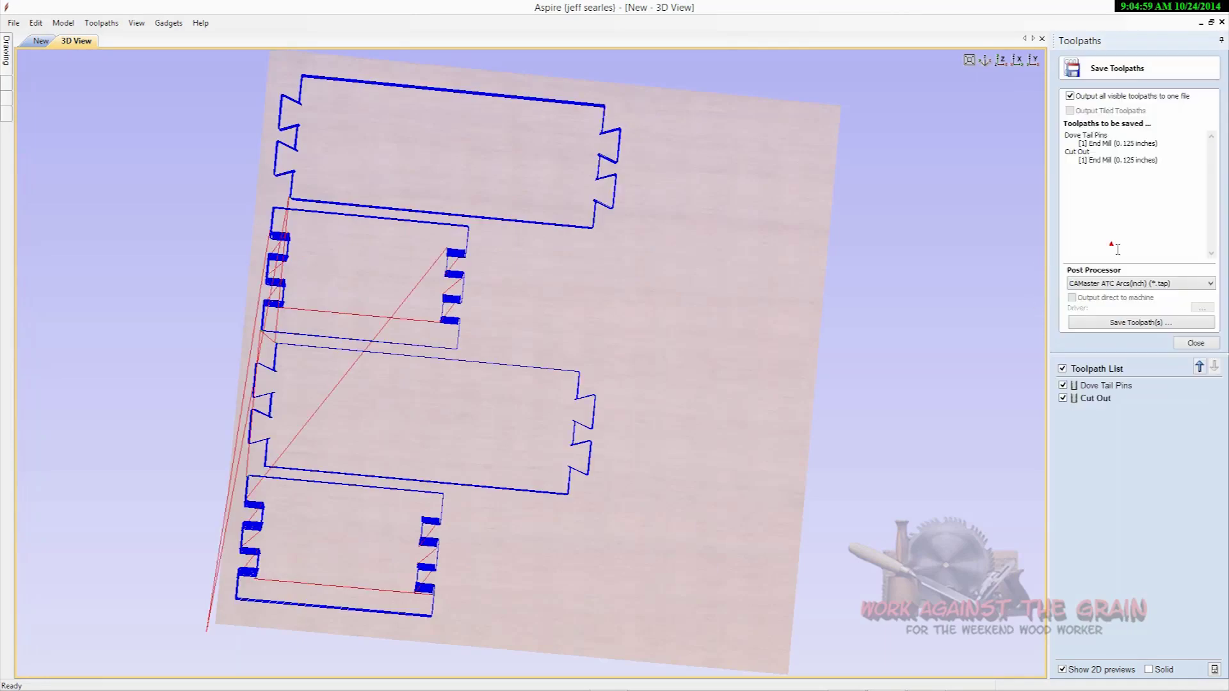
{"action": "left_click", "coordinate": [1151, 322]}
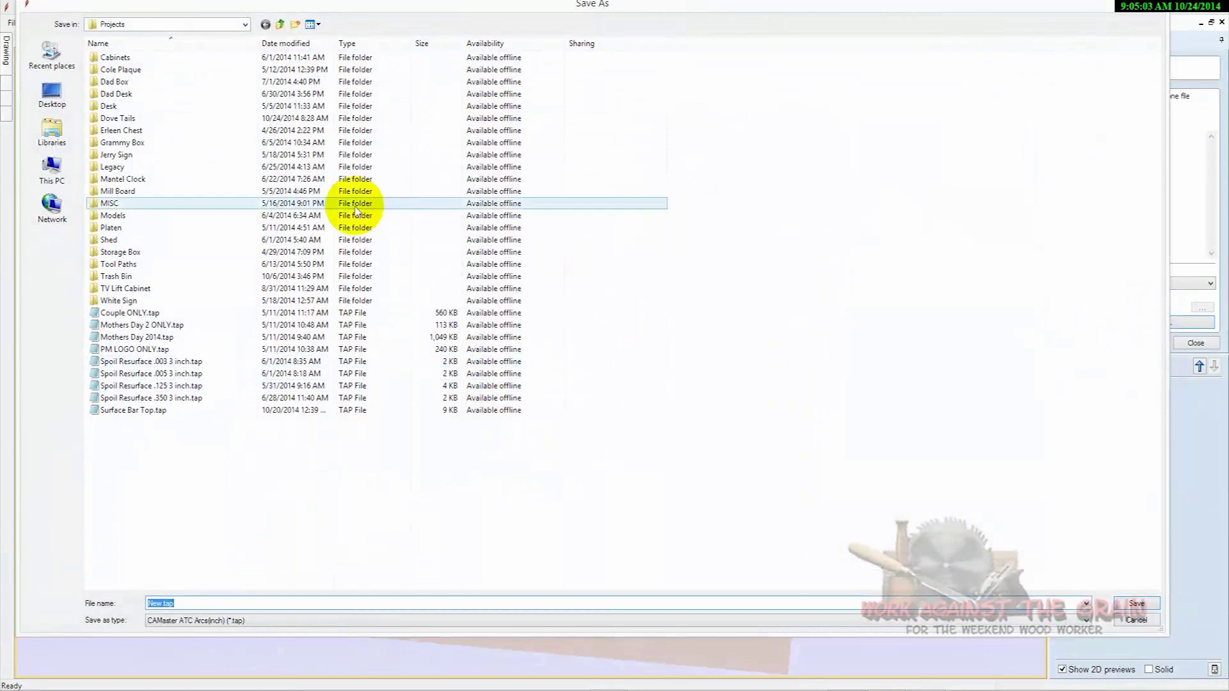
{"action": "double_click", "coordinate": [125, 121]}
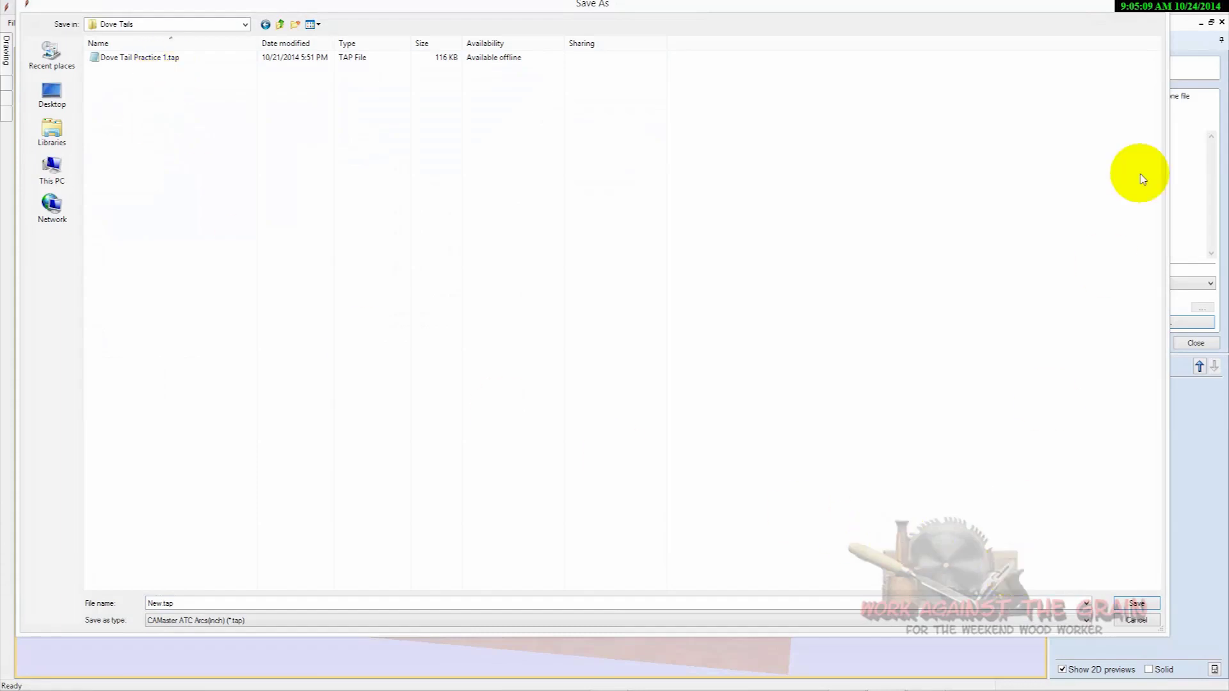
{"action": "left_click", "coordinate": [1149, 5]}
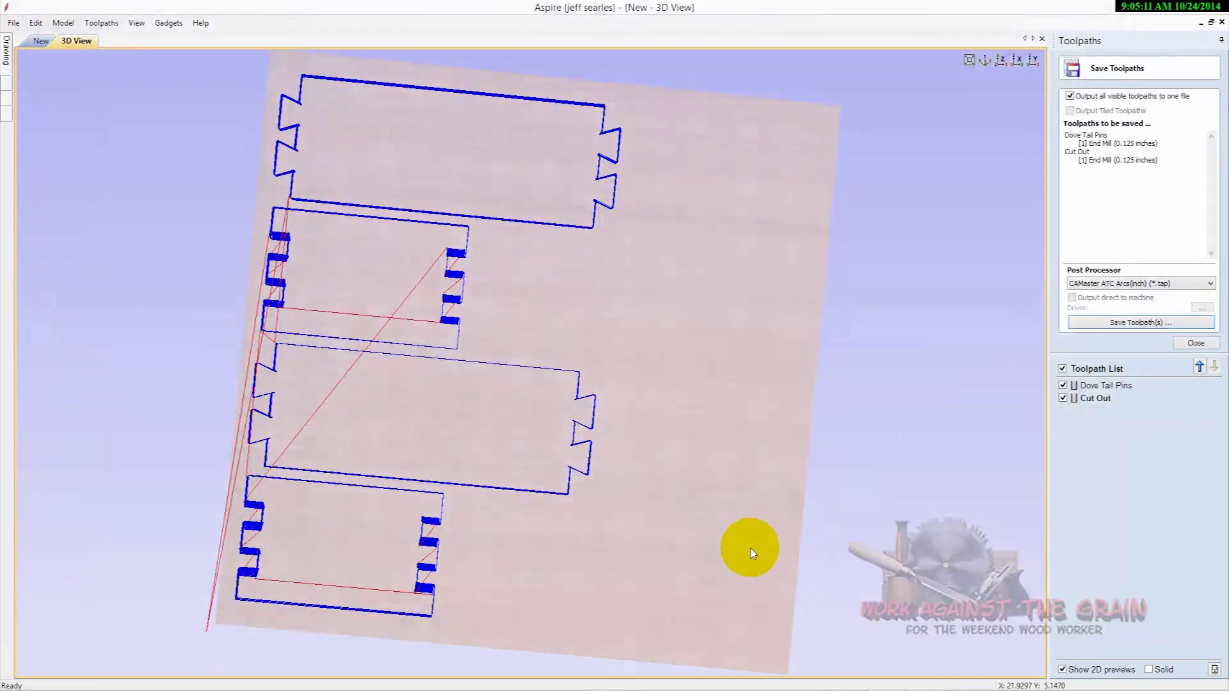